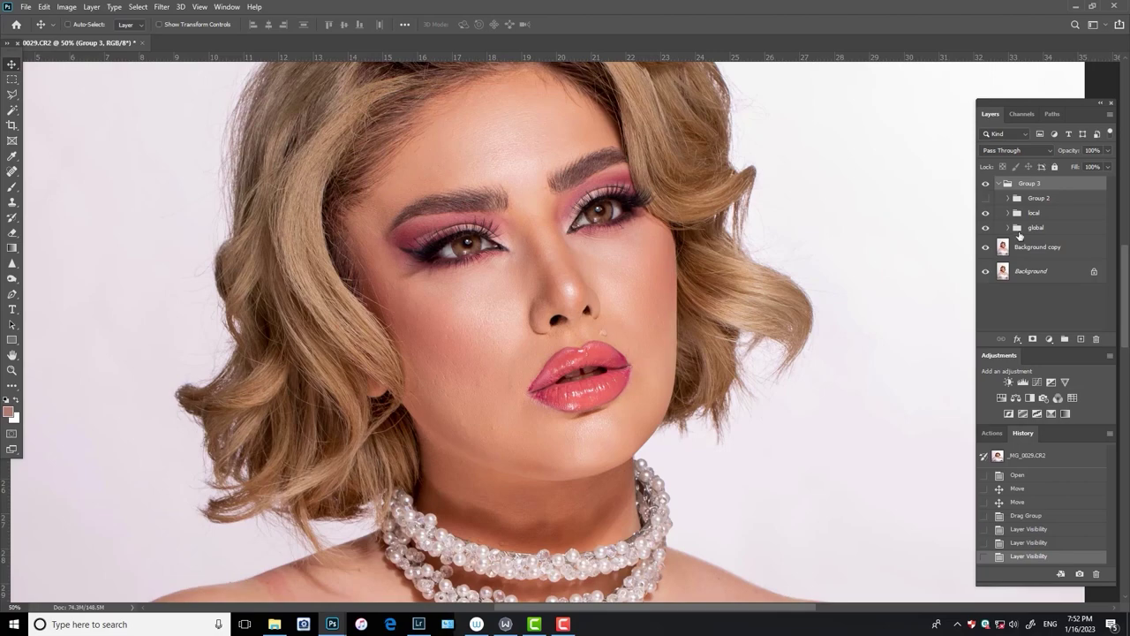
- Sharpen the Background copy with Unsharp Mask at 48% amount and 2.2 px radius
{"action": "left_click", "coordinate": [1037, 246]}
{"action": "left_click", "coordinate": [161, 6]}
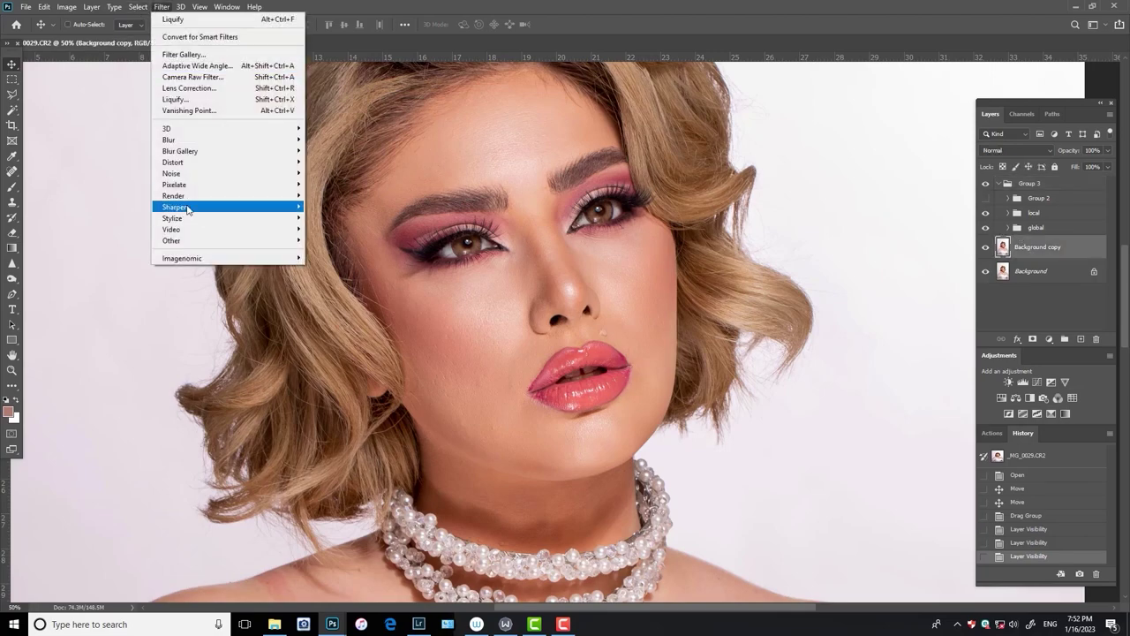
{"action": "left_click", "coordinate": [340, 270]}
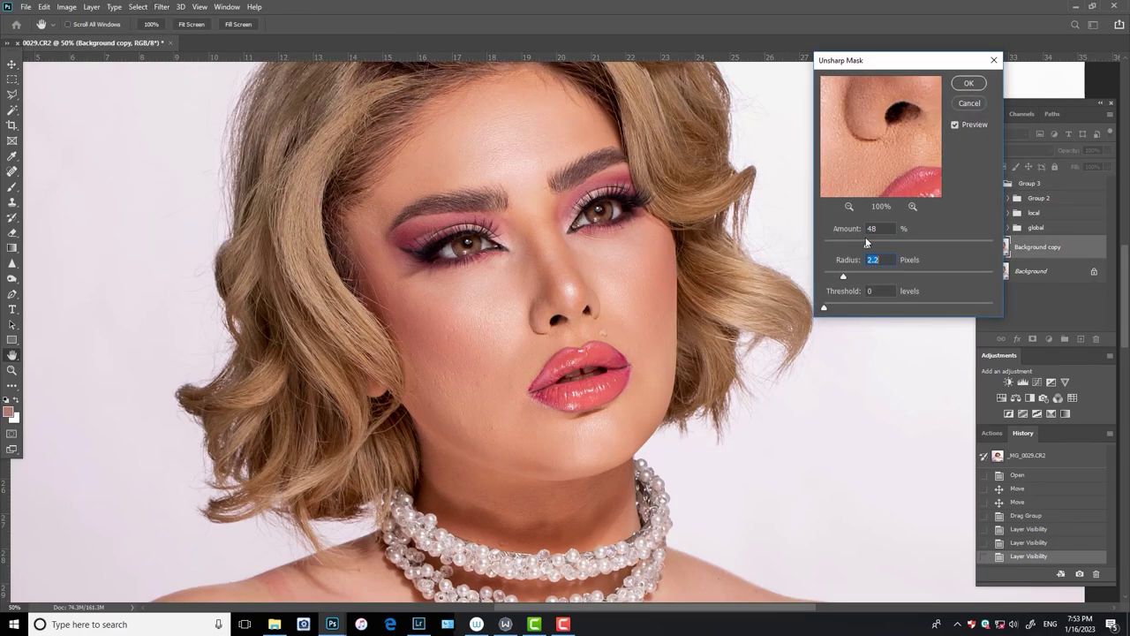
{"action": "left_click", "coordinate": [969, 83]}
- Select everything except the top-left and bottom-right corner patches, then launch Liquify
{"action": "key", "text": "ctrl+minus"}
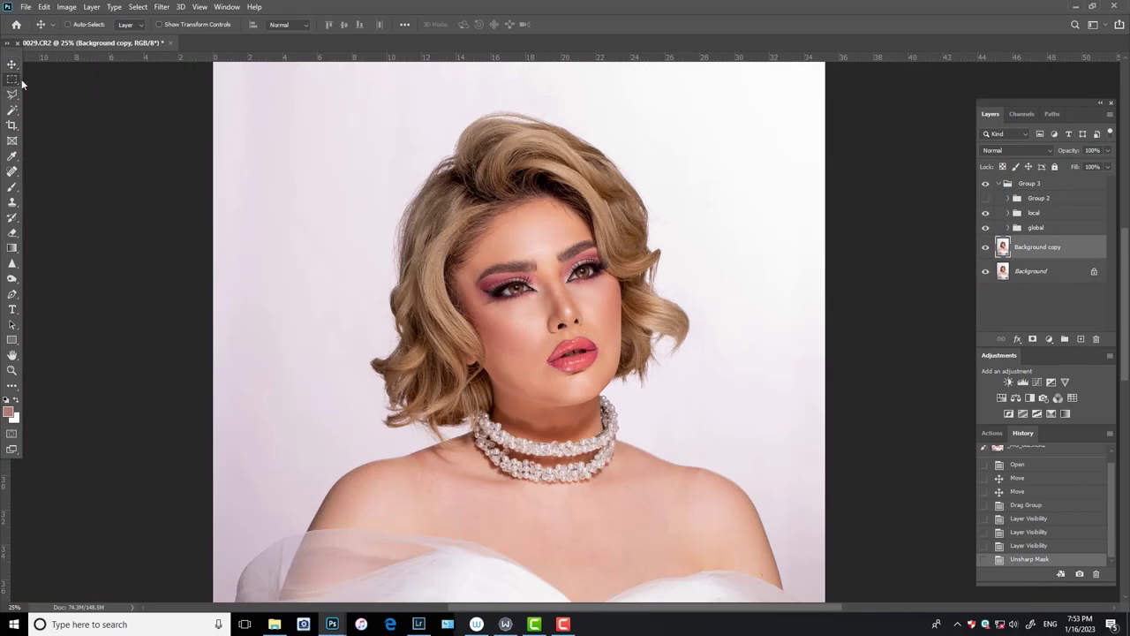
{"action": "key", "text": "m"}
{"action": "left_click_drag", "start_coordinate": [305, 106], "coordinate": [748, 521]}
{"action": "left_click_drag", "start_coordinate": [306, 65], "coordinate": [814, 592]}
{"action": "key", "text": "ctrl+shift+i"}
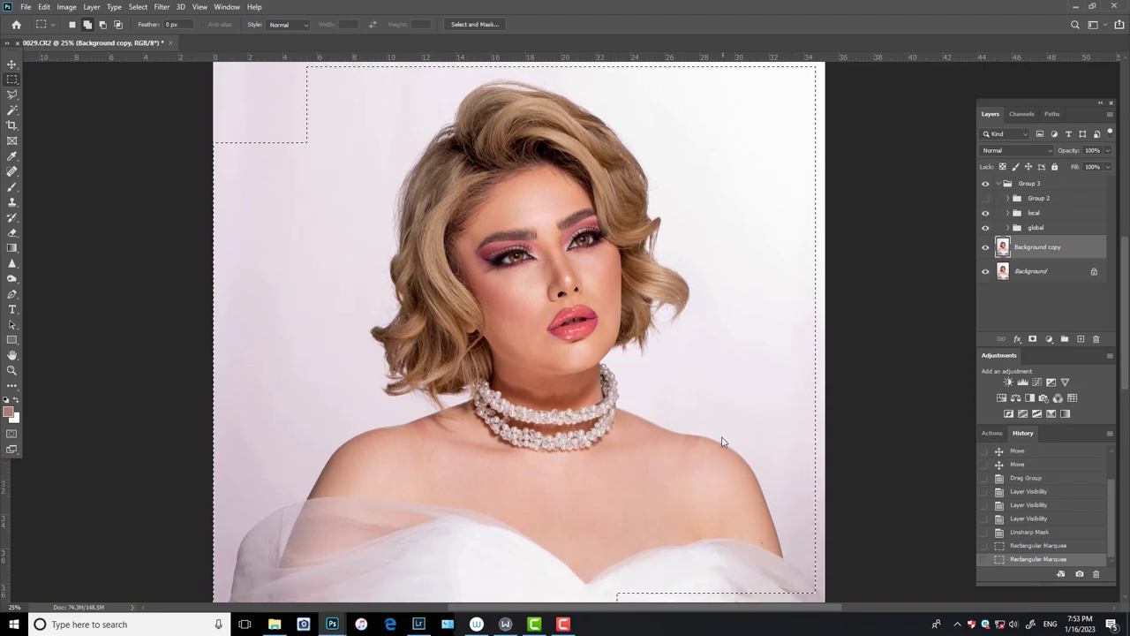
{"action": "key", "text": "ctrl+shift+x"}
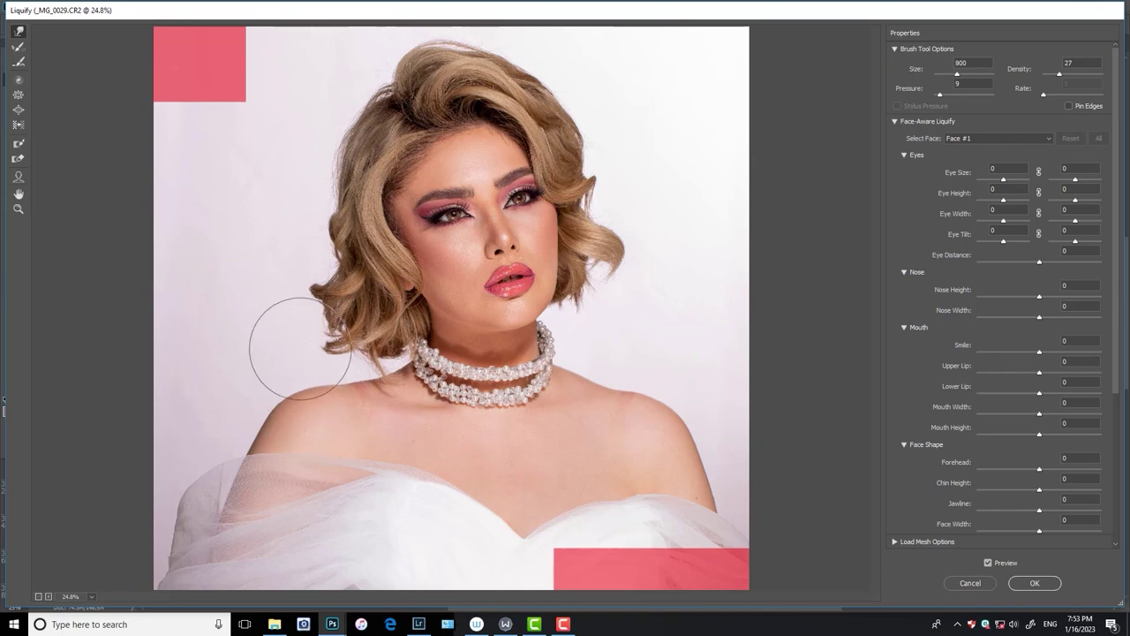
- Warp the neck, shoulder and jawline with Forward Warp, sizing the brush between 200 and 800
{"action": "key", "text": "bracketright"}
{"action": "key", "text": "bracketleft"}
{"action": "key", "text": "bracketleft"}
{"action": "key", "text": "bracketleft"}
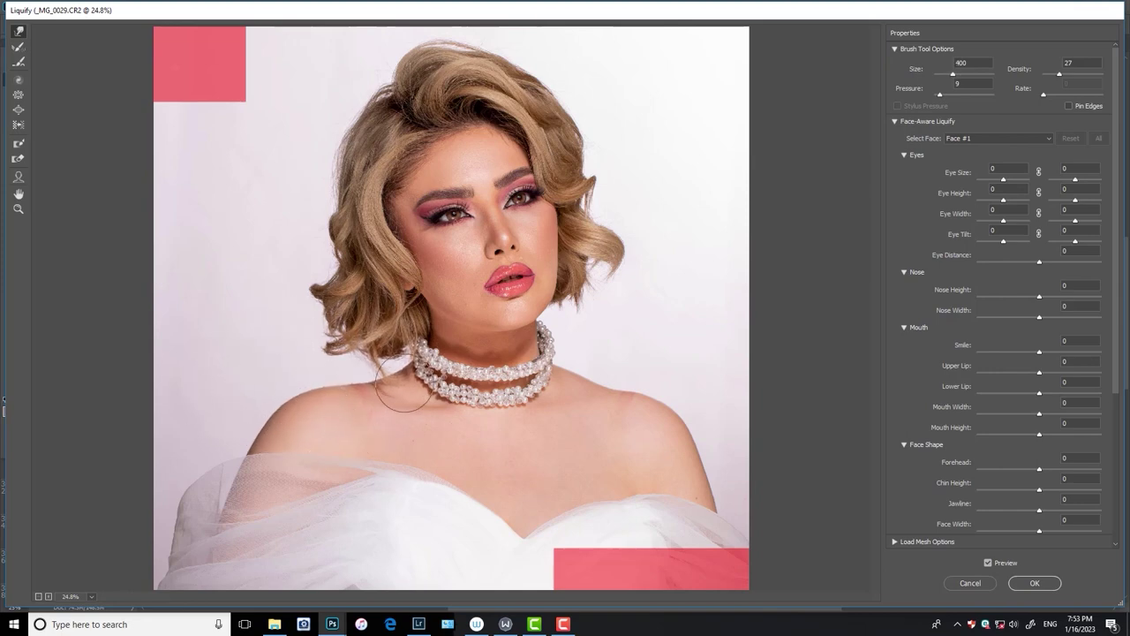
{"action": "key", "text": "bracketright"}
{"action": "key", "text": "bracketright"}
{"action": "key", "text": "bracketright"}
{"action": "key", "text": "bracketright"}
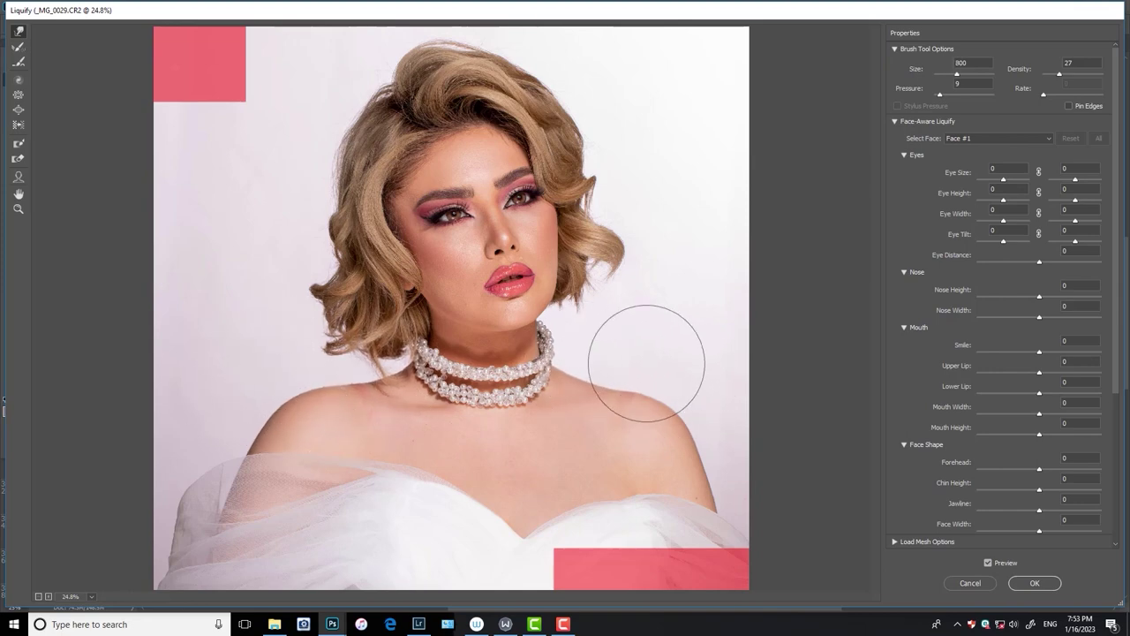
{"action": "key", "text": "ctrl+plus"}
{"action": "key", "text": "bracketleft"}
{"action": "key", "text": "bracketleft"}
{"action": "key", "text": "bracketleft"}
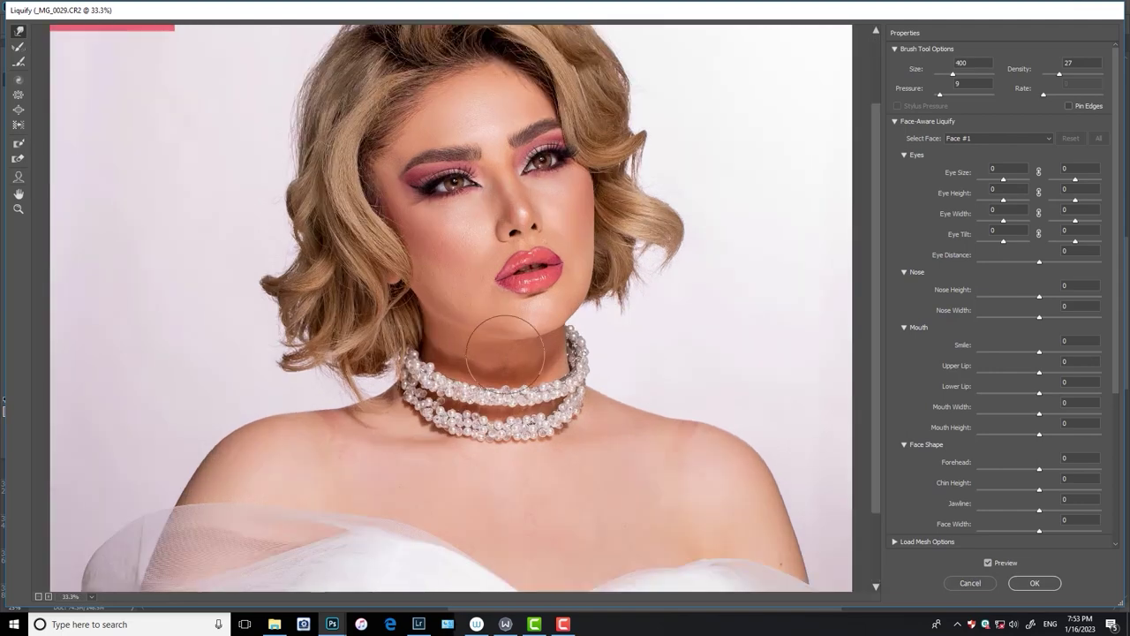
{"action": "key", "text": "bracketleft"}
{"action": "key", "text": "bracketleft"}
{"action": "key", "text": "bracketleft"}
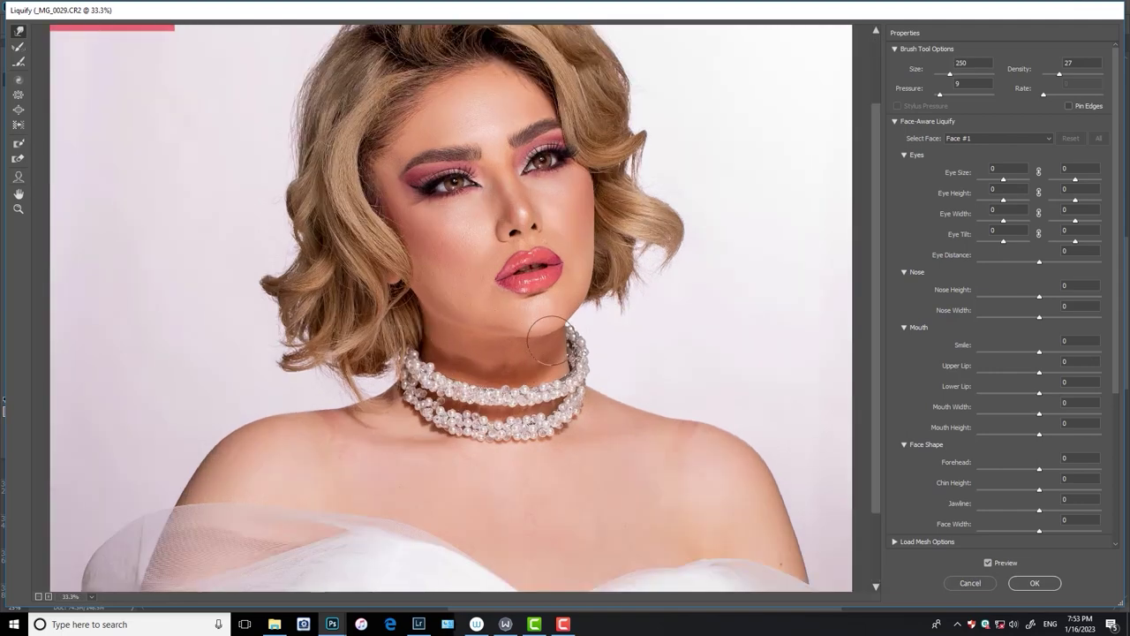
{"action": "key", "text": "bracketright"}
{"action": "key", "text": "bracketright"}
{"action": "key", "text": "bracketright"}
{"action": "key", "text": "bracketleft"}
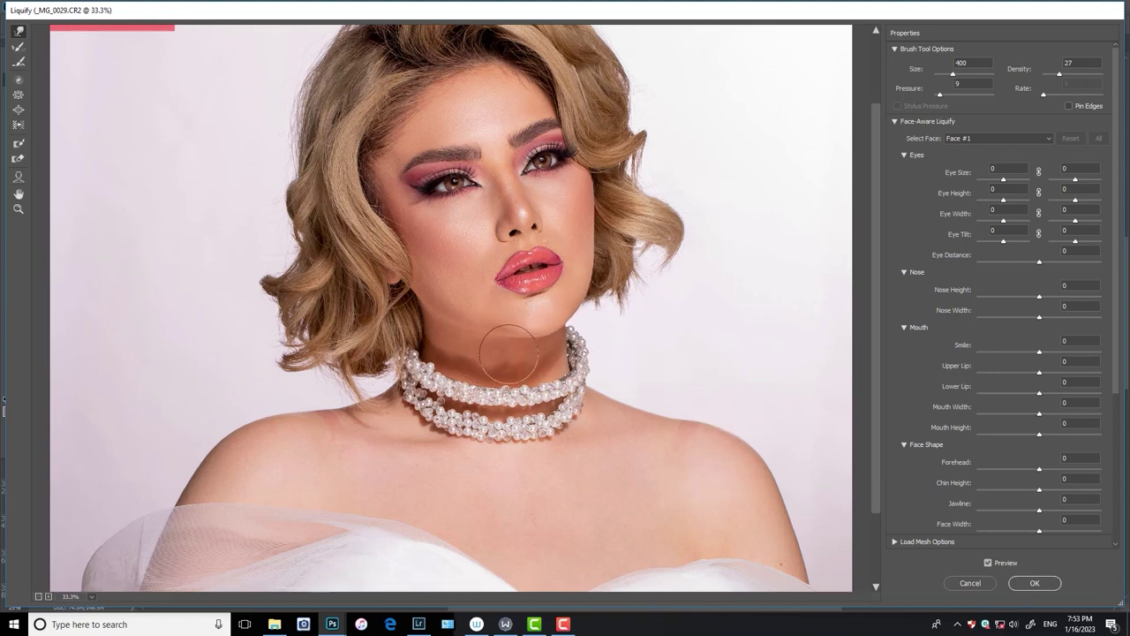
{"action": "key", "text": "bracketleft"}
{"action": "key", "text": "bracketright"}
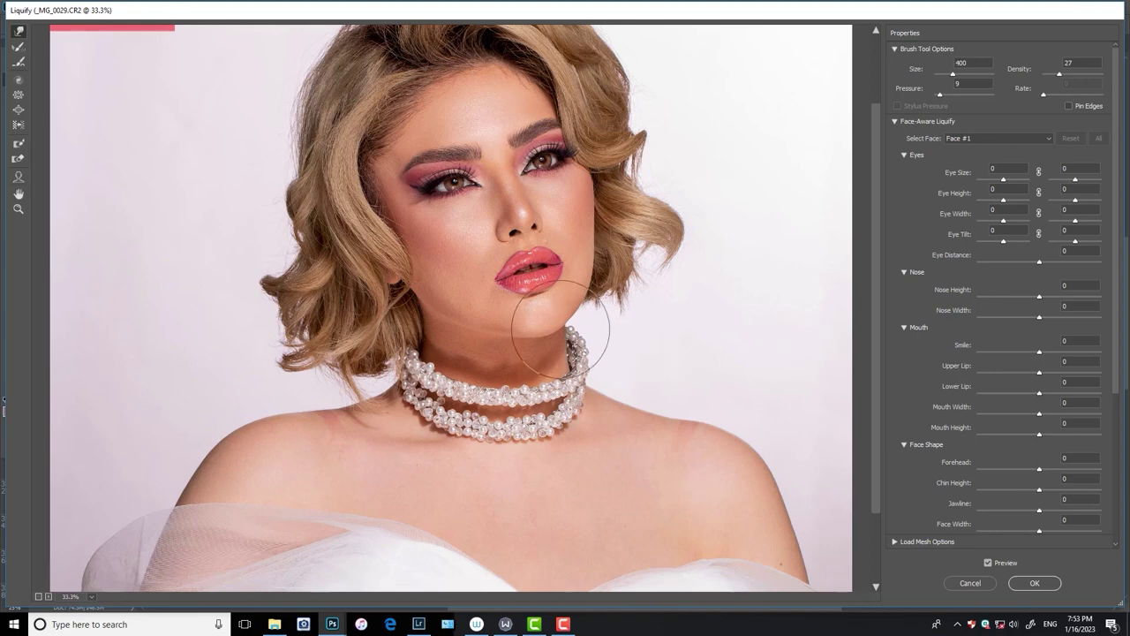
{"action": "key", "text": "bracketright"}
{"action": "key", "text": "bracketleft"}
{"action": "key", "text": "bracketleft"}
{"action": "key", "text": "bracketleft"}
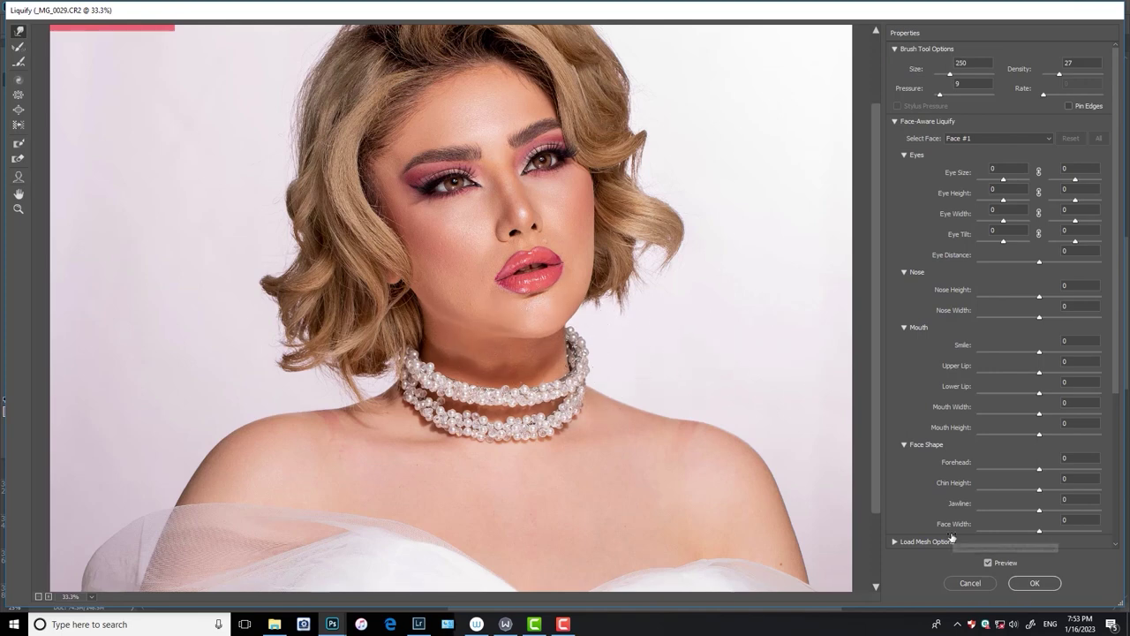
- Compare the warp with the preview off and on, then set Eye Distance to 21
{"action": "left_click", "coordinate": [988, 563]}
{"action": "left_click", "coordinate": [988, 563]}
{"action": "key", "text": "bracketleft"}
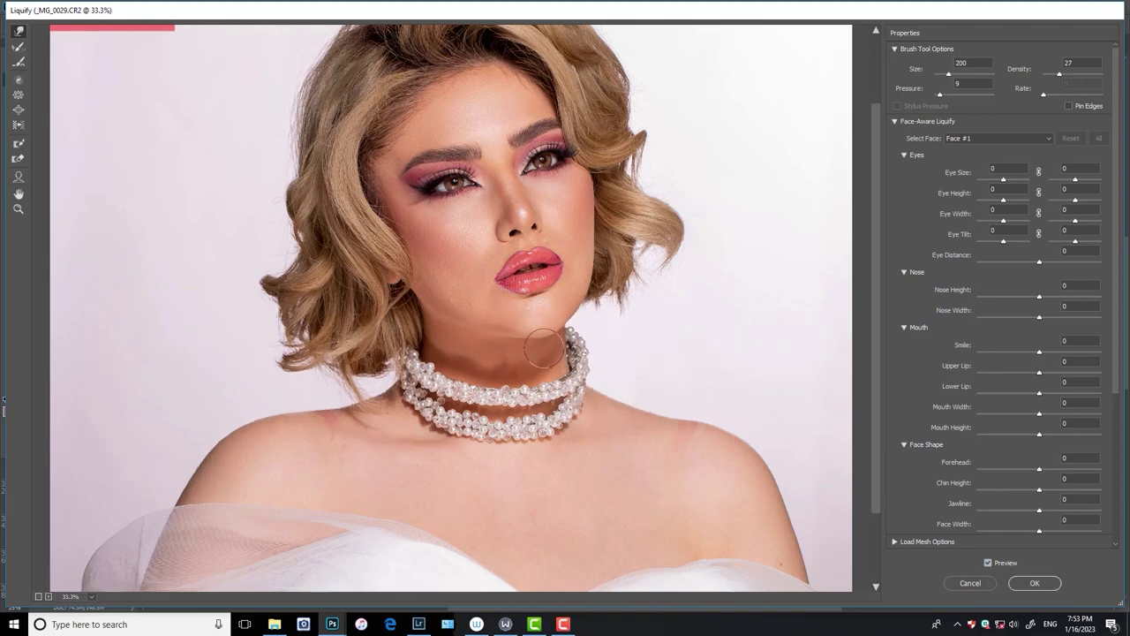
{"action": "scroll", "coordinate": [702, 383], "scroll_direction": "down", "scroll_amount": 1}
{"action": "key", "text": "ctrl+plus"}
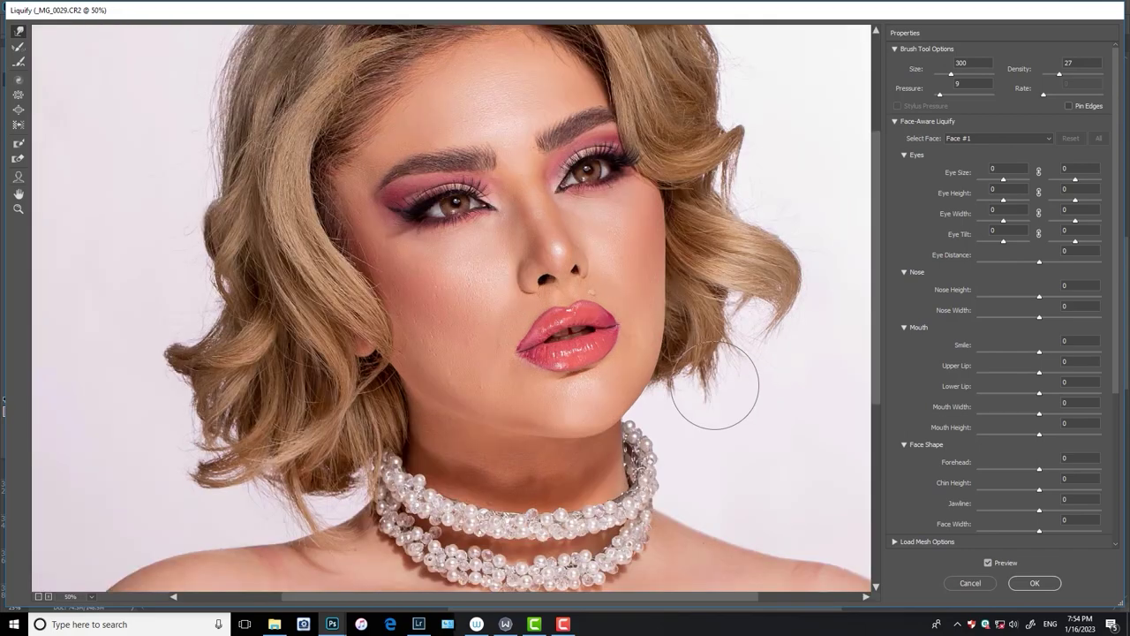
{"action": "key", "text": "bracketleft"}
{"action": "left_click_drag", "start_coordinate": [1039, 262], "coordinate": [1053, 262]}
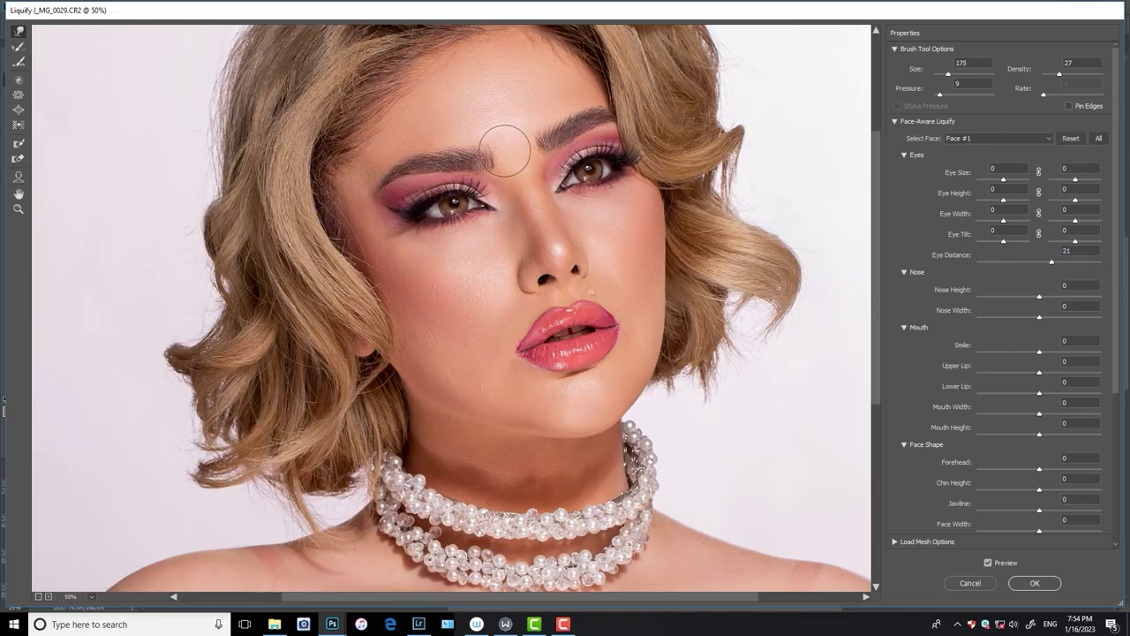
- Refine the lip shape with a 70–100 warp brush and apply the Liquify
{"action": "key", "text": "bracketleft"}
{"action": "key", "text": "bracketleft"}
{"action": "key", "text": "bracketleft"}
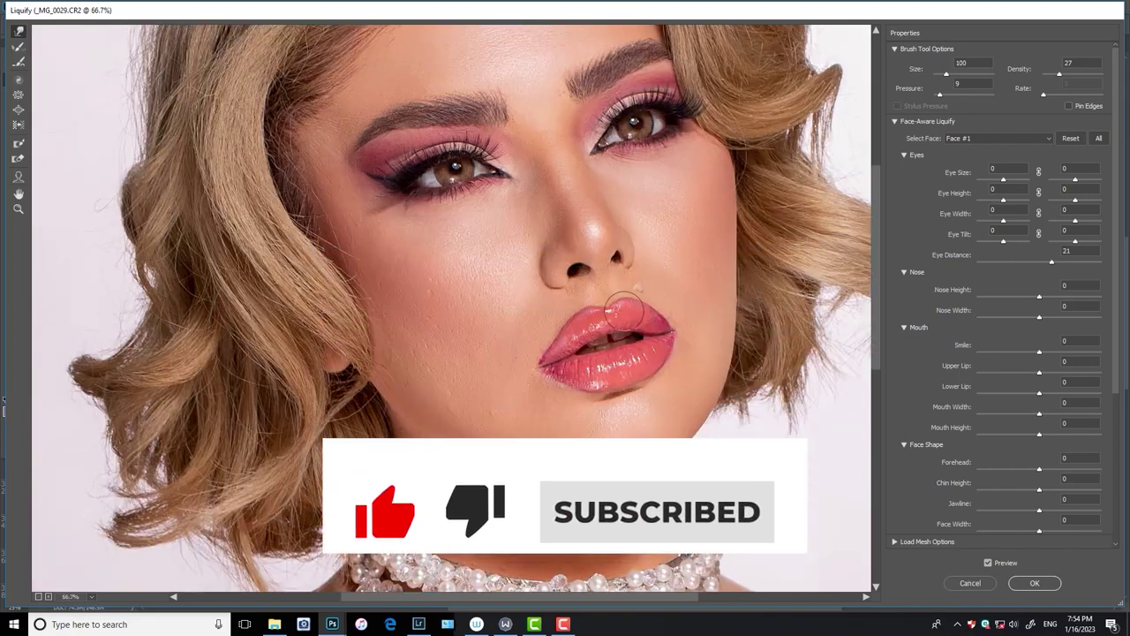
{"action": "key", "text": "bracketleft"}
{"action": "key", "text": "bracketleft"}
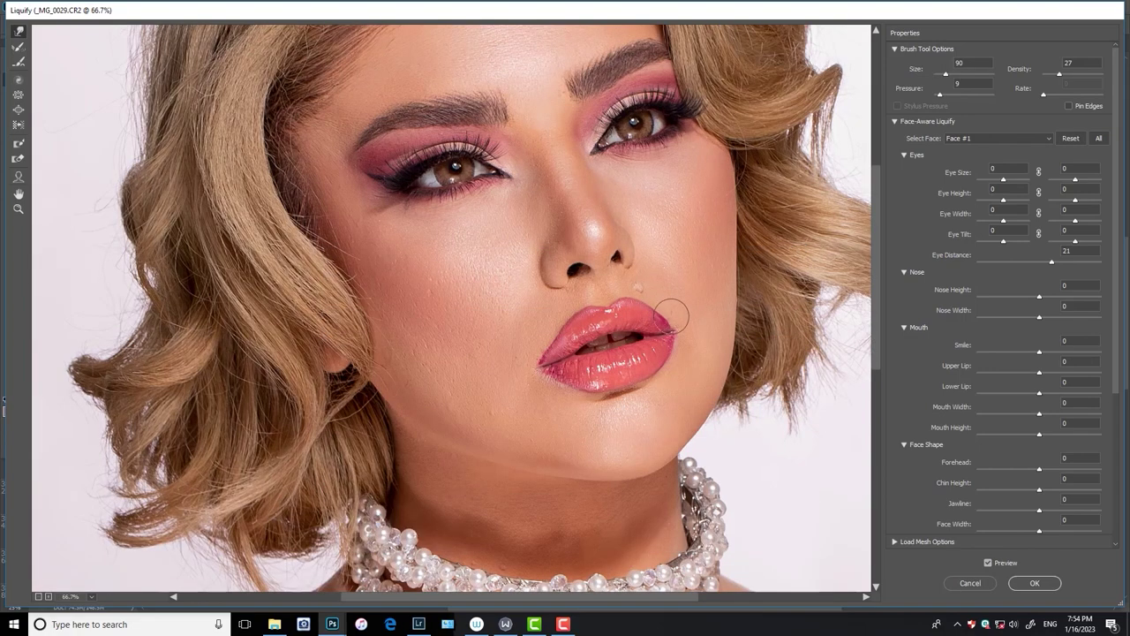
{"action": "key", "text": "bracketright"}
{"action": "key", "text": "bracketright"}
{"action": "key", "text": "bracketleft"}
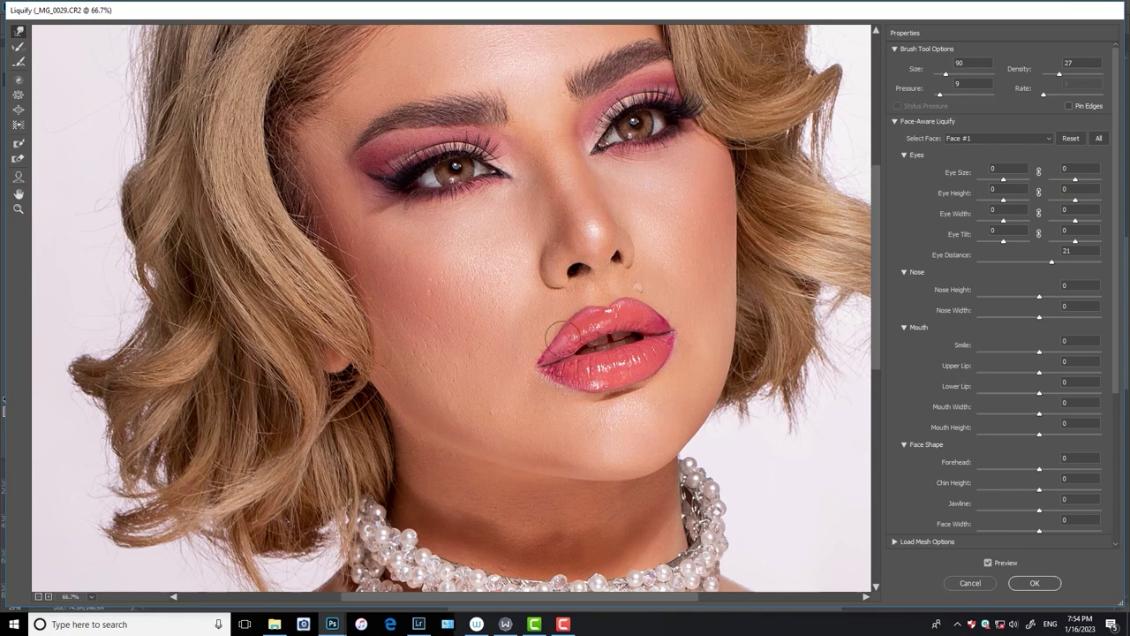
{"action": "key", "text": "bracketleft"}
{"action": "key", "text": "bracketleft"}
{"action": "scroll", "coordinate": [799, 295], "scroll_direction": "up", "scroll_amount": 2}
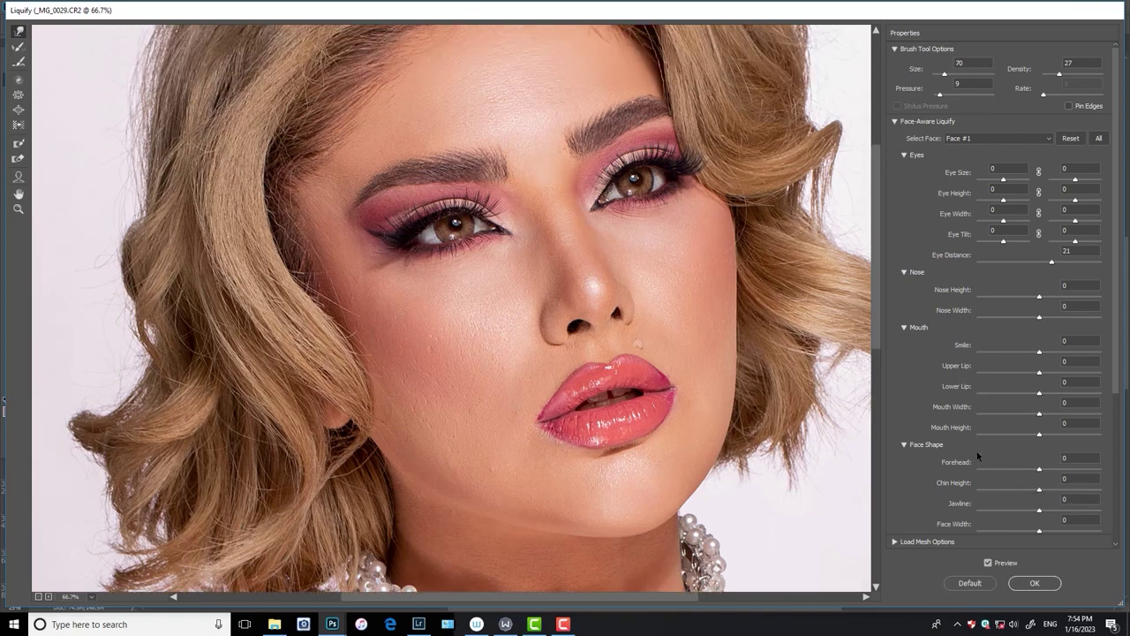
{"action": "scroll", "coordinate": [798, 459], "scroll_direction": "down", "scroll_amount": 2}
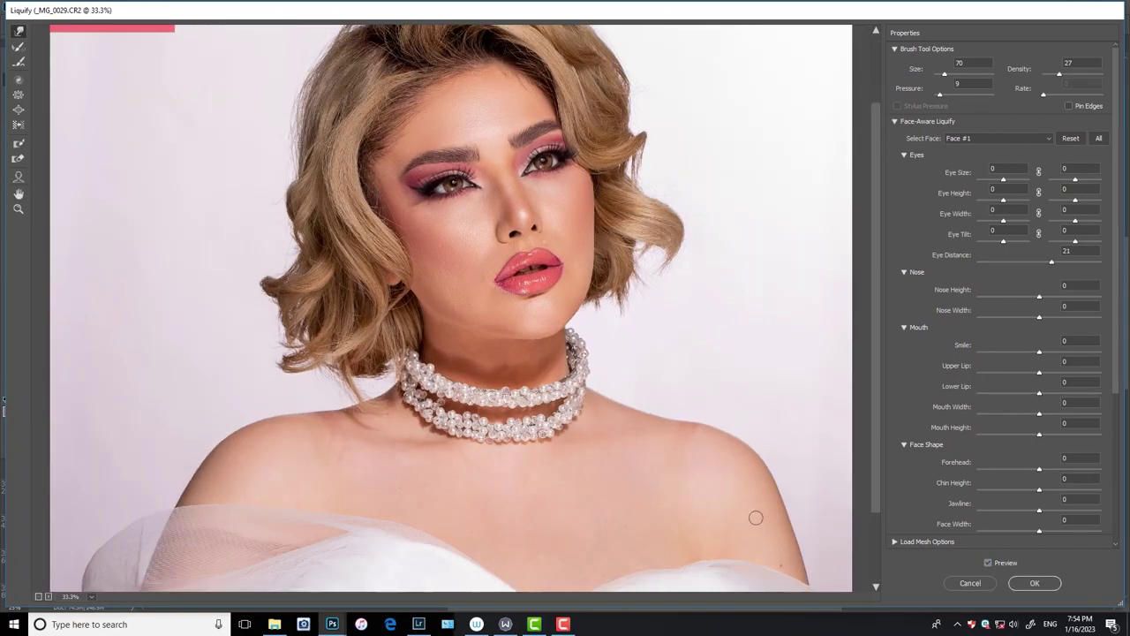
{"action": "left_click", "coordinate": [1034, 582]}
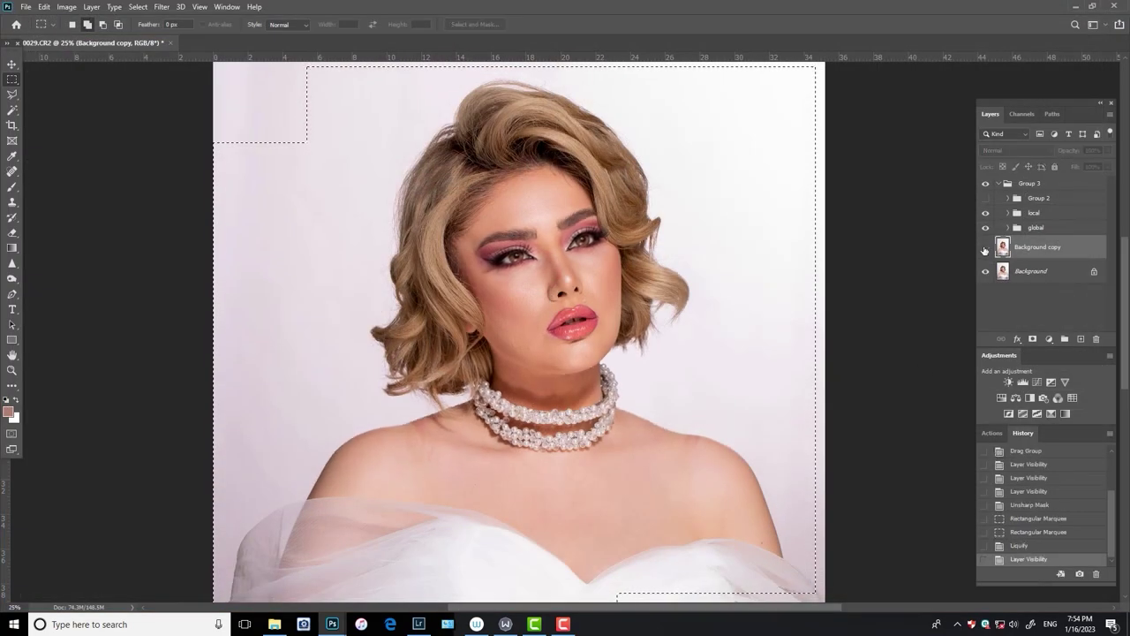
- Compare the layer before and after, then clear the corner selection
{"action": "left_click", "coordinate": [807, 352]}
{"action": "key", "text": "ctrl+plus"}
{"action": "key", "text": "ctrl+plus"}
{"action": "key", "text": "ctrl+plus"}
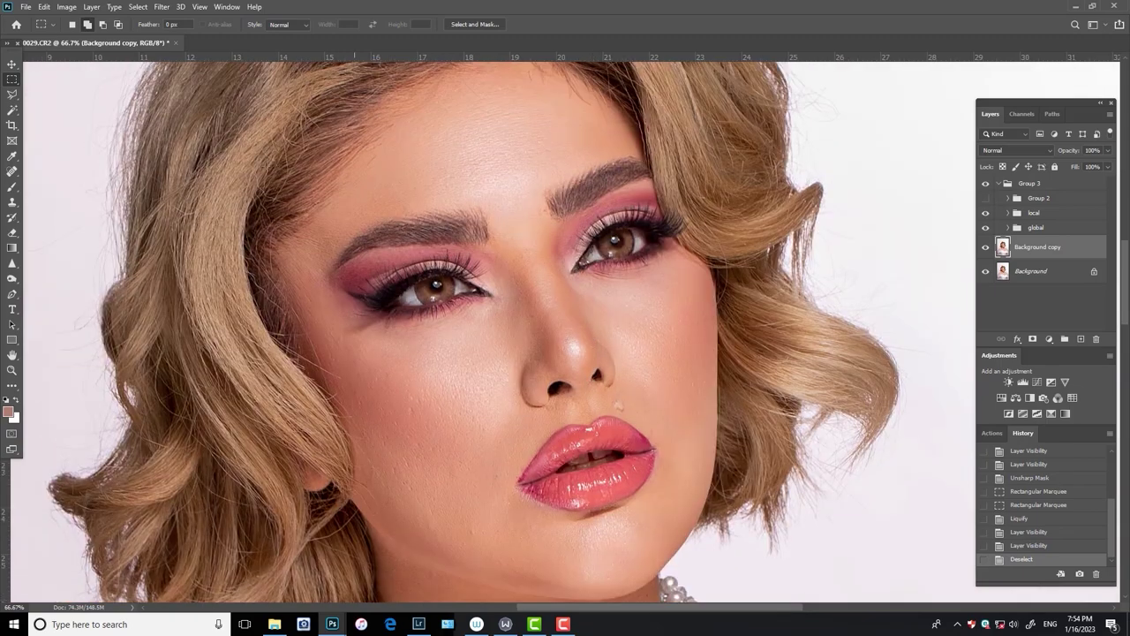
{"action": "left_click", "coordinate": [161, 7]}
{"action": "left_click", "coordinate": [934, 218]}
- Stroke the Sharpen tool across the right eye and the left eye
{"action": "left_click", "coordinate": [13, 263]}
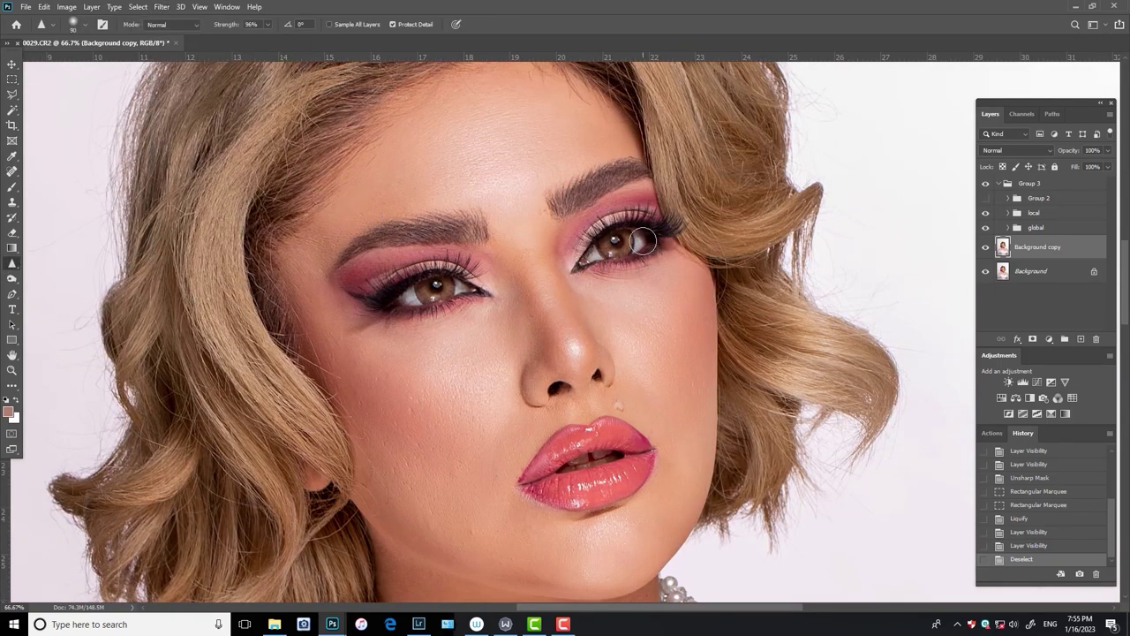
{"action": "left_click_drag", "start_coordinate": [583, 249], "coordinate": [636, 239]}
{"action": "left_click_drag", "start_coordinate": [415, 291], "coordinate": [468, 283]}
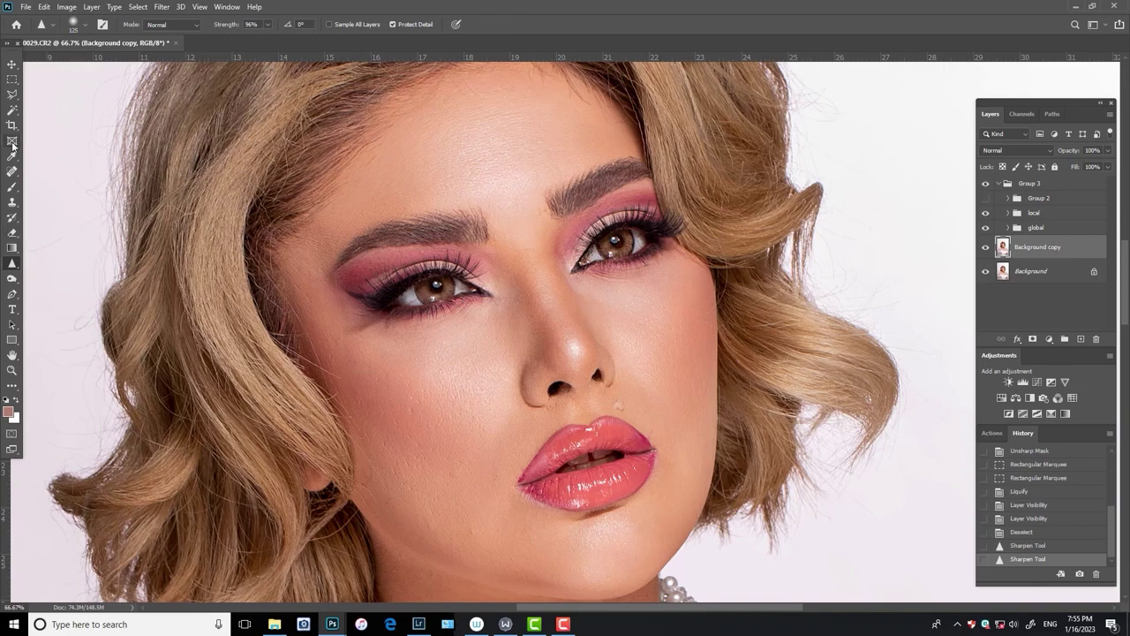
{"action": "left_click", "coordinate": [13, 201]}
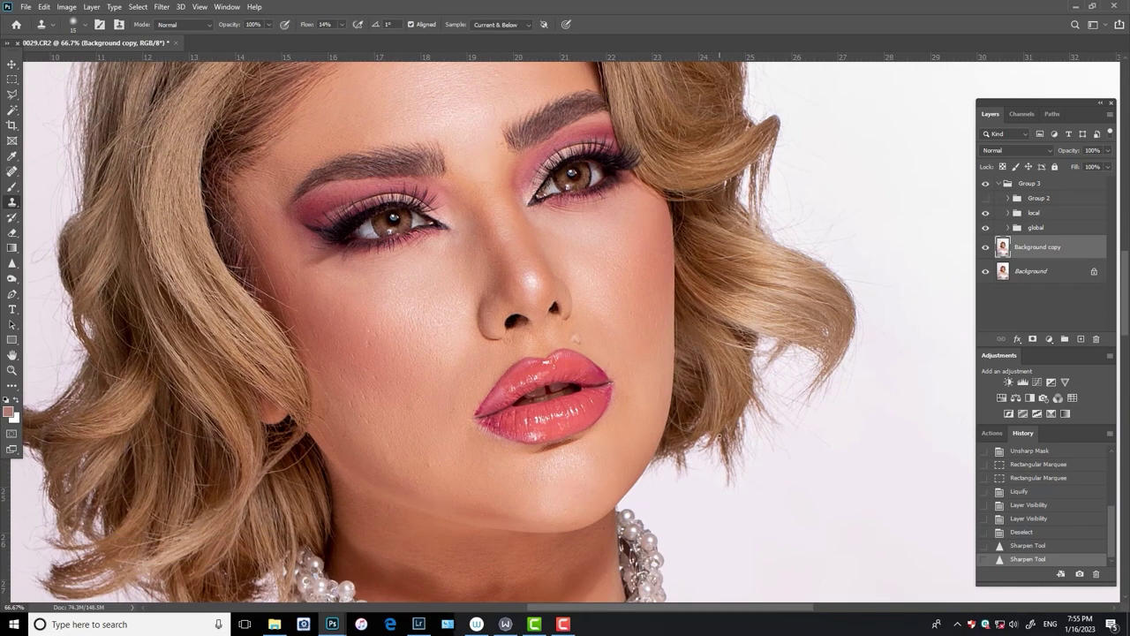
{"action": "scroll", "coordinate": [689, 437], "scroll_direction": "up", "scroll_amount": 2}
- Dab sampled near-black at 100% opacity and 18% flow into the left and right nostrils
{"action": "key", "text": "b"}
{"action": "key", "text": "bracketleft"}
{"action": "key", "text": "bracketleft"}
{"action": "key", "text": "bracketleft"}
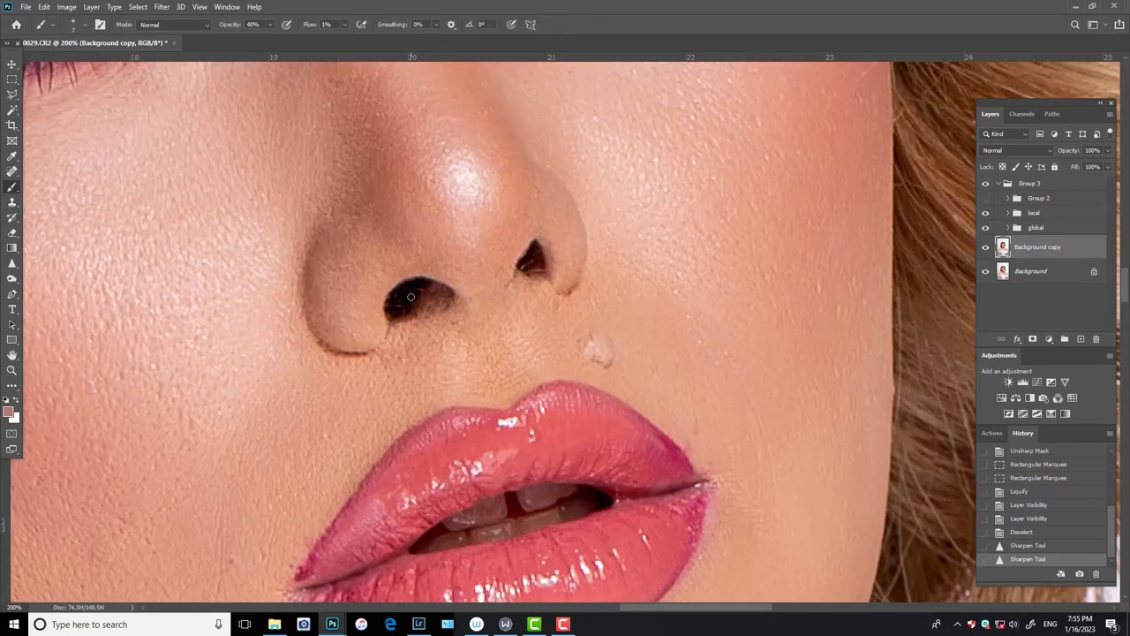
{"action": "left_click_drag", "start_coordinate": [272, 25], "coordinate": [349, 39]}
{"action": "left_click", "coordinate": [410, 292], "text": "alt"}
{"action": "left_click", "coordinate": [414, 289]}
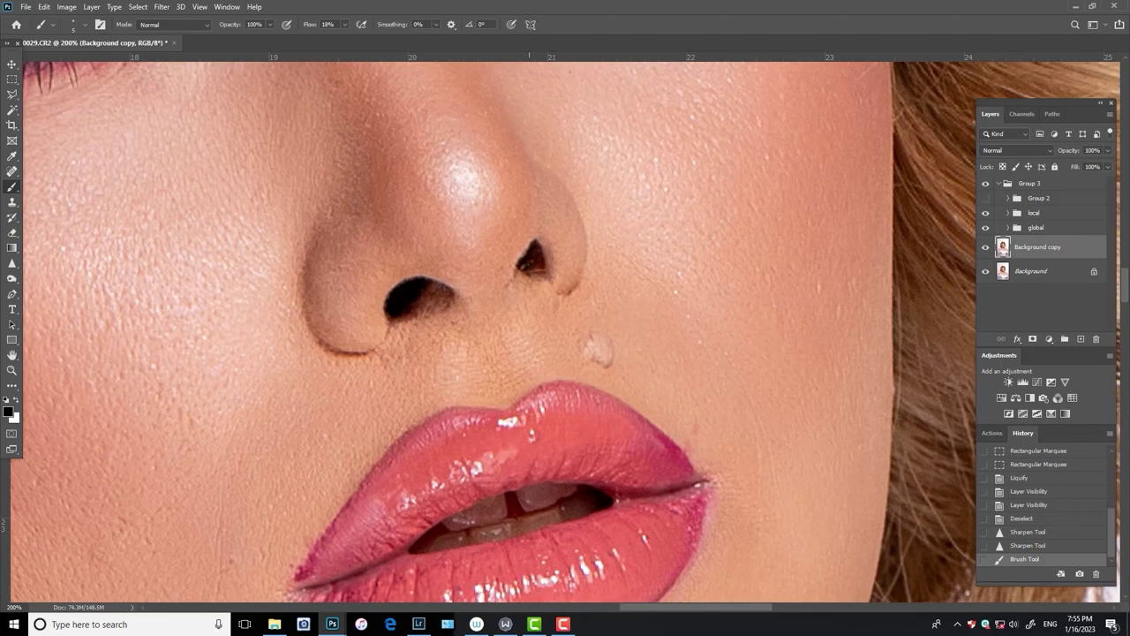
{"action": "left_click", "coordinate": [525, 256]}
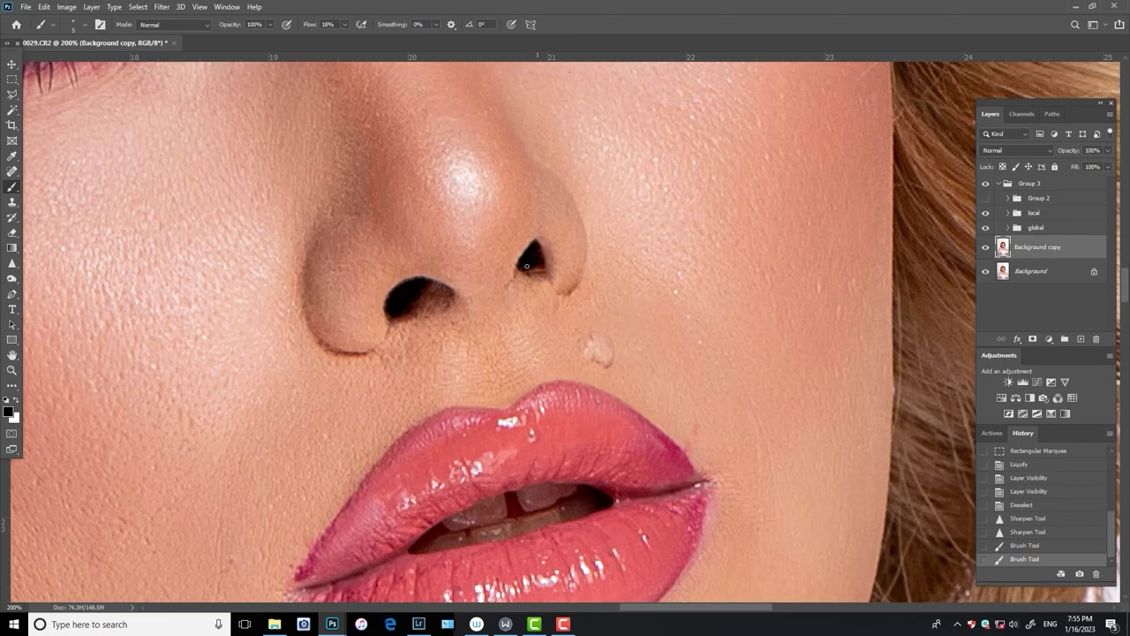
{"action": "left_click", "coordinate": [528, 263]}
{"action": "left_click", "coordinate": [529, 269]}
{"action": "left_click", "coordinate": [534, 270]}
{"action": "left_click", "coordinate": [424, 288]}
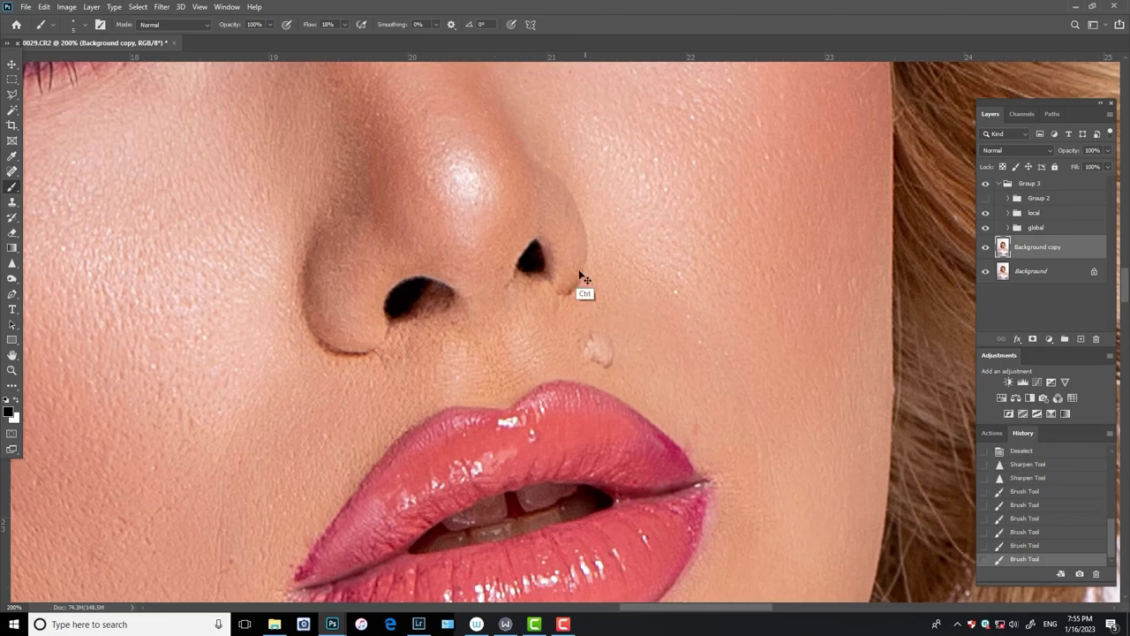
{"action": "key", "text": "ctrl+minus"}
{"action": "scroll", "coordinate": [494, 331], "scroll_direction": "down", "scroll_amount": 3}
- Clone Stamp away blemishes in the skin around the left lip corner
{"action": "key", "text": "s"}
{"action": "scroll", "coordinate": [494, 331], "scroll_direction": "down", "scroll_amount": 2}
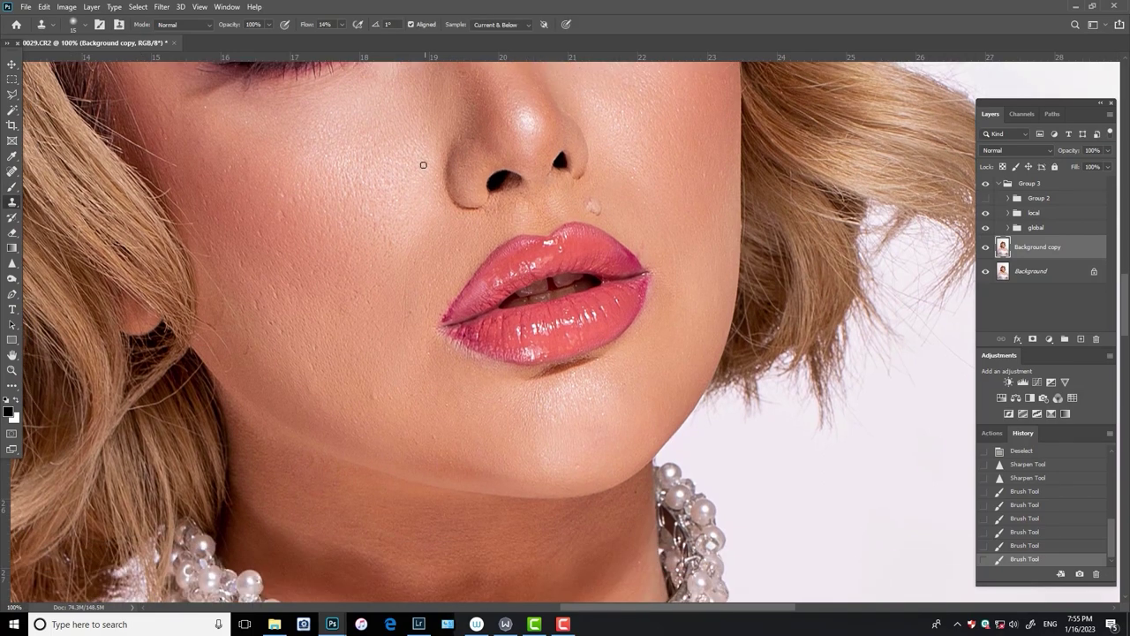
{"action": "key", "text": "ctrl+plus"}
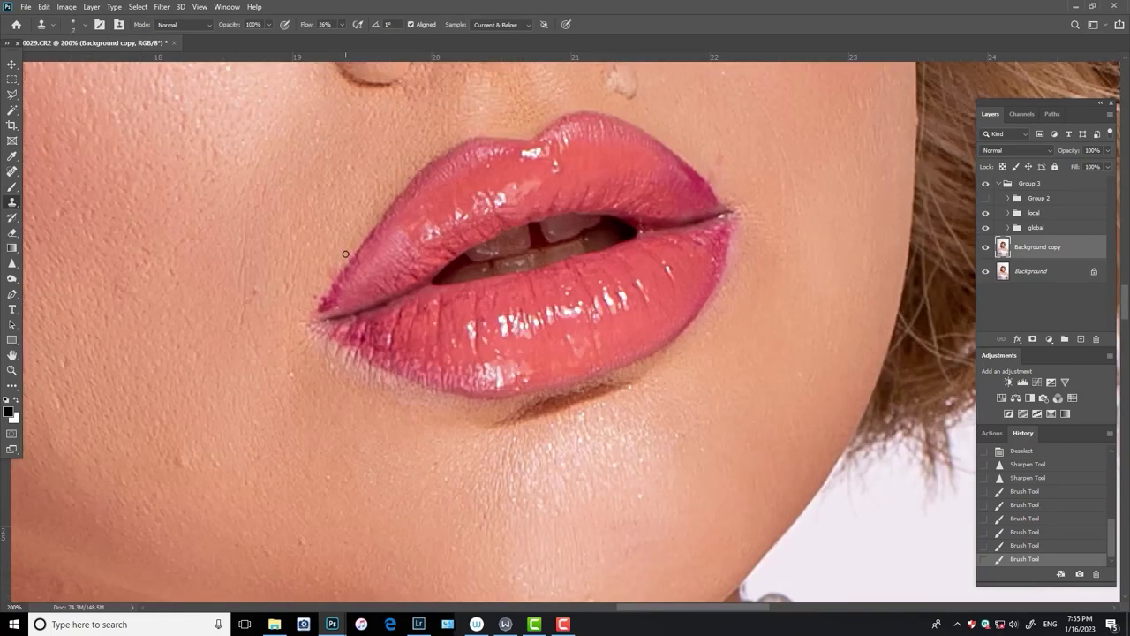
{"action": "left_click", "coordinate": [328, 279]}
{"action": "left_click", "coordinate": [559, 244]}
{"action": "left_click", "coordinate": [284, 296]}
{"action": "left_click", "coordinate": [327, 304]}
{"action": "left_click", "coordinate": [300, 320]}
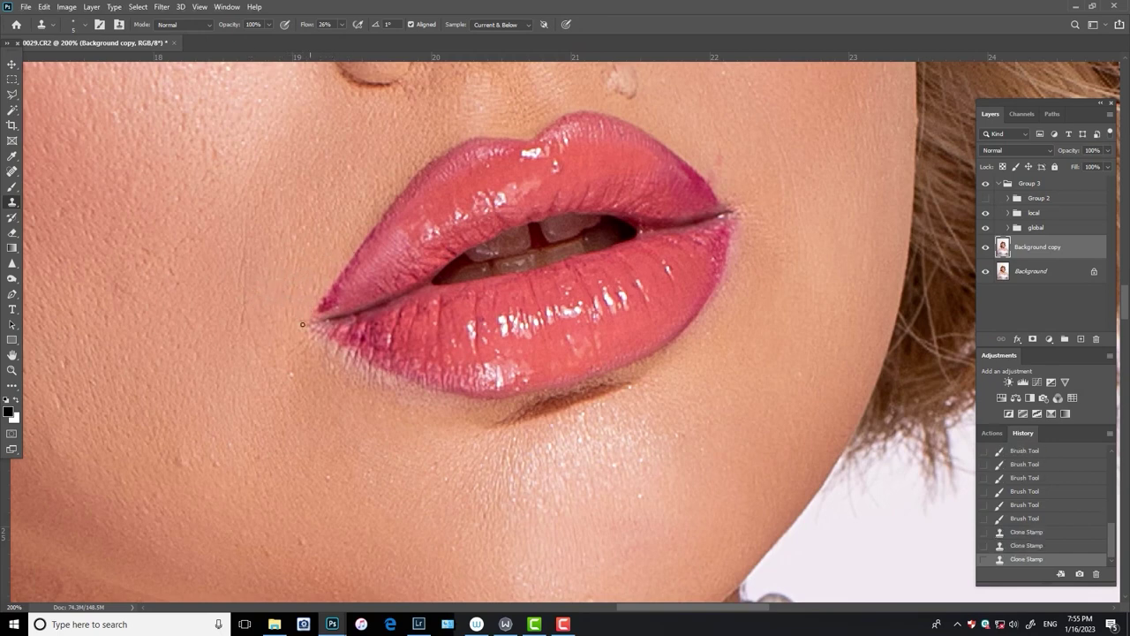
{"action": "left_click", "coordinate": [310, 311]}
- Smooth the upper lip edge with Clone Stamp at 26% flow, redoing one stroke more subtly
{"action": "left_click", "coordinate": [370, 203]}
{"action": "left_click", "coordinate": [423, 153]}
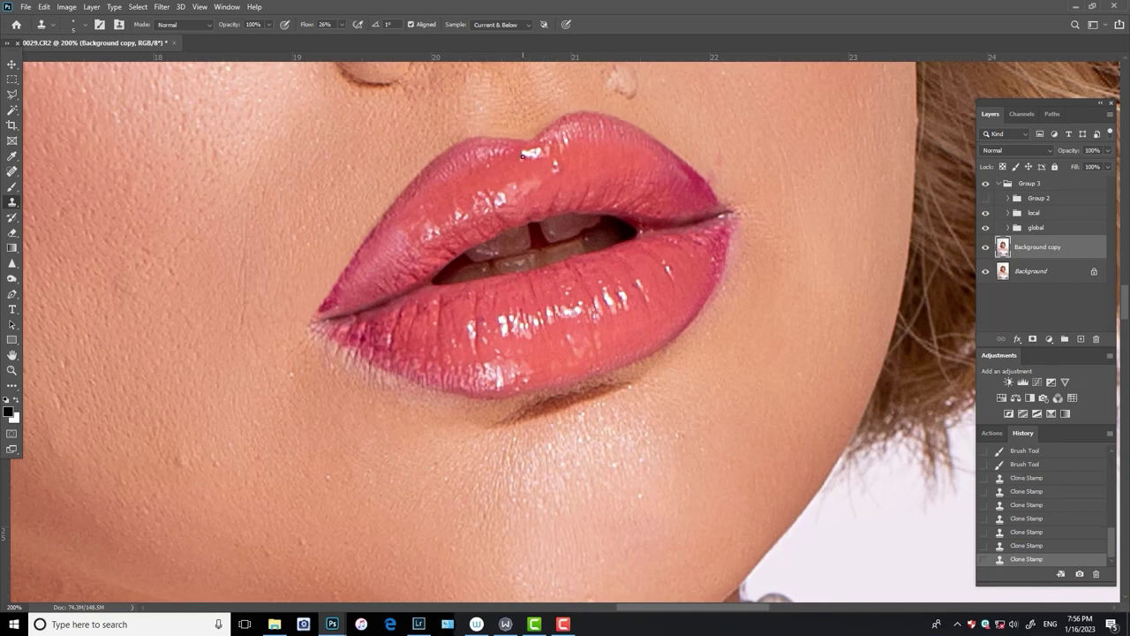
{"action": "left_click", "coordinate": [523, 156]}
{"action": "key", "text": "alt"}
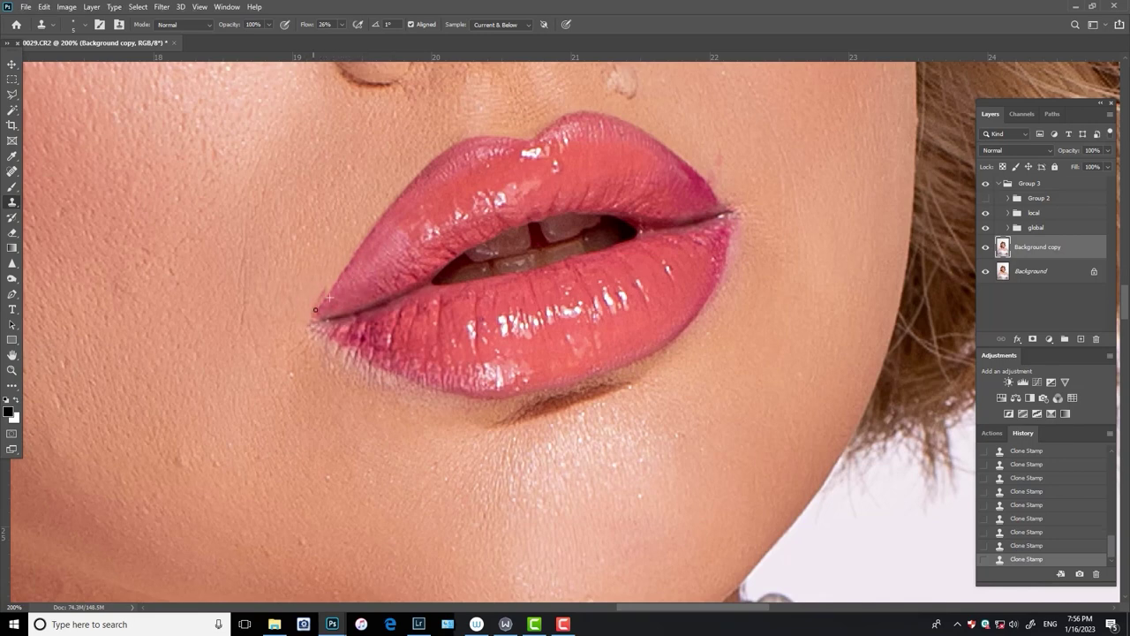
{"action": "key", "text": "ctrl+z"}
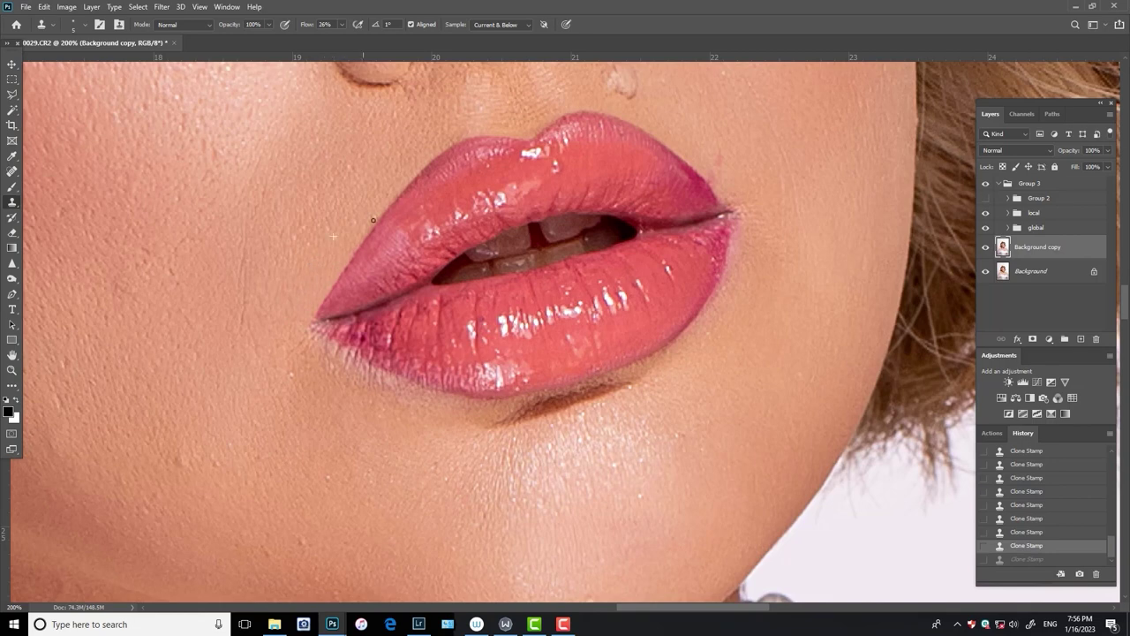
{"action": "left_click", "coordinate": [373, 220]}
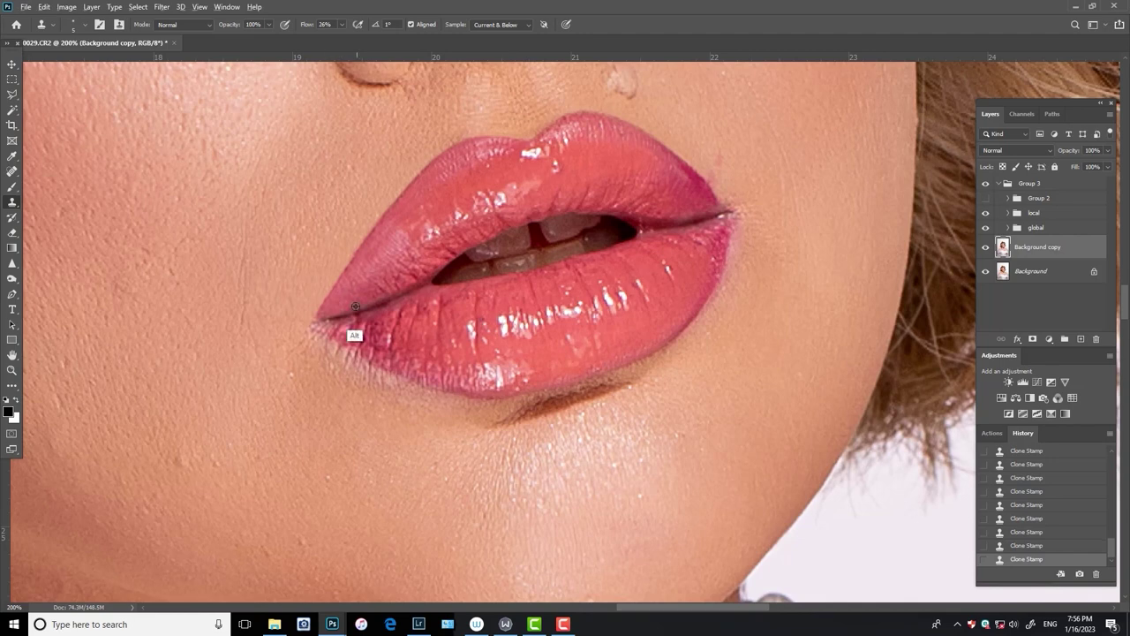
{"action": "left_click_drag", "start_coordinate": [353, 327], "coordinate": [371, 301]}
{"action": "left_click_drag", "start_coordinate": [416, 267], "coordinate": [368, 299]}
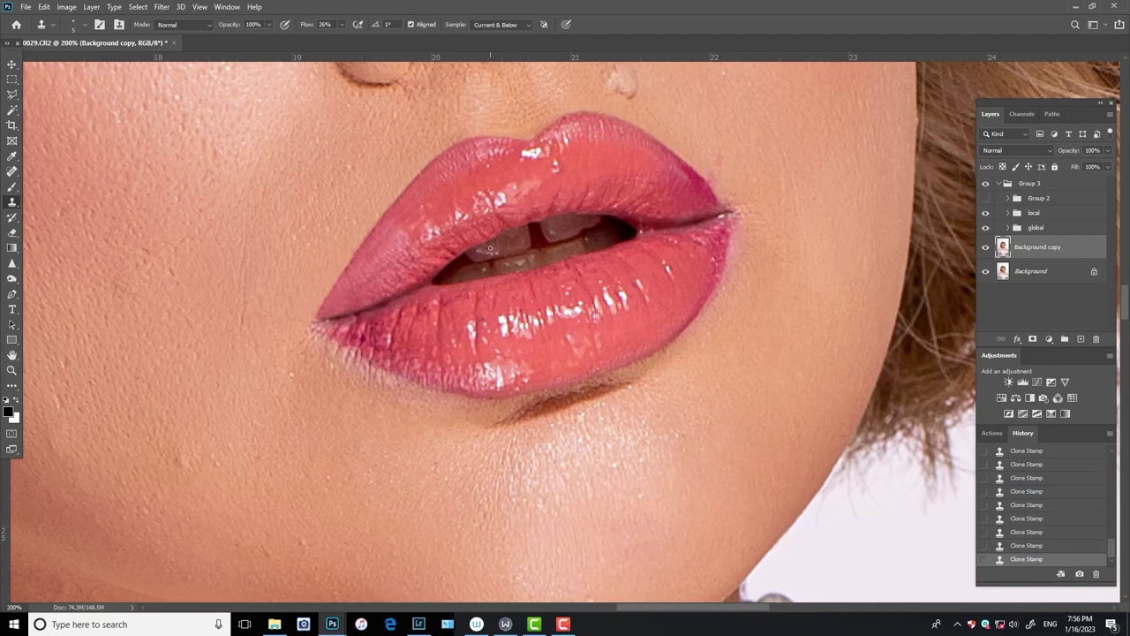
{"action": "left_click_drag", "start_coordinate": [623, 214], "coordinate": [596, 257]}
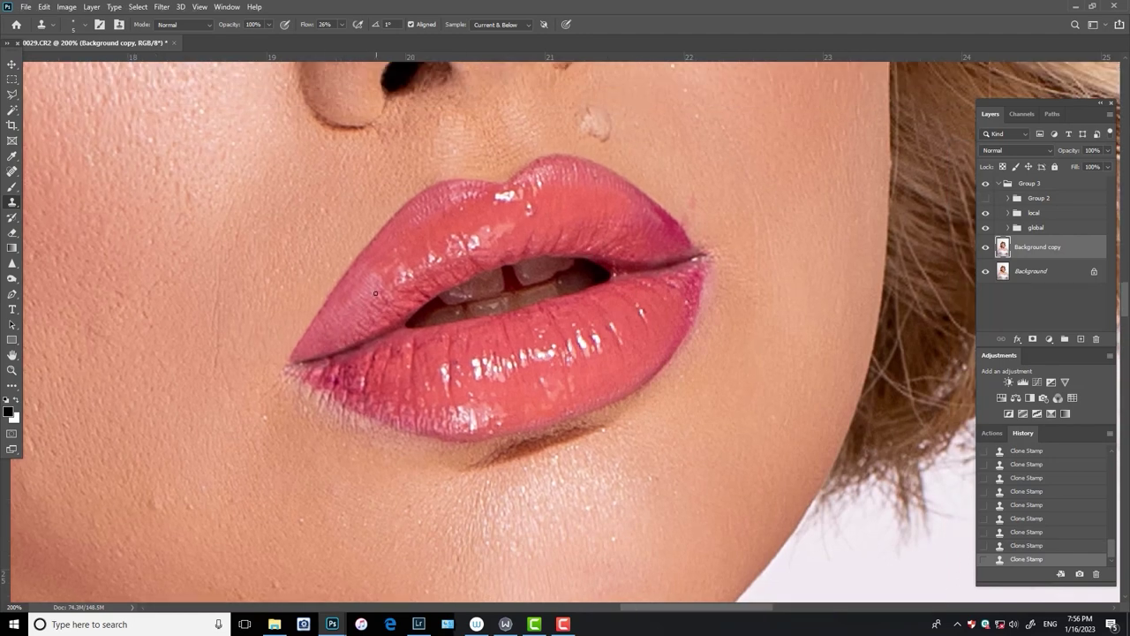
{"action": "left_click", "coordinate": [986, 247]}
{"action": "left_click", "coordinate": [987, 247]}
{"action": "left_click", "coordinate": [537, 204]}
- With the view rotated vertical, clone-stamp the upper lip peak and a small upper-lip spot
{"action": "key", "text": "r"}
{"action": "left_click_drag", "start_coordinate": [309, 256], "coordinate": [577, 140]}
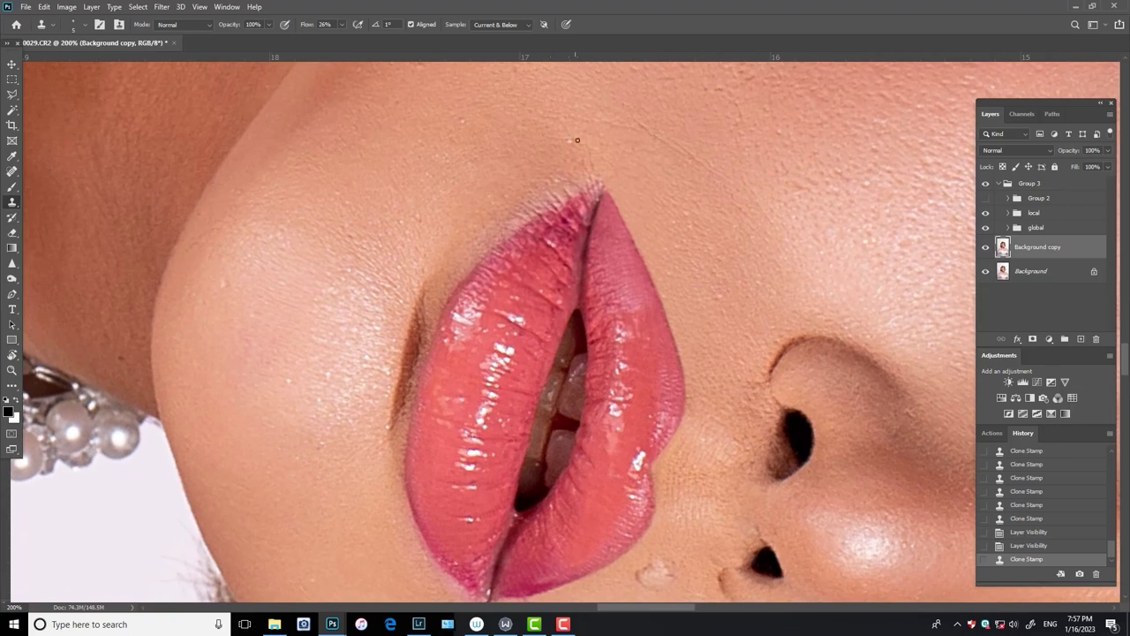
{"action": "left_click", "coordinate": [565, 194]}
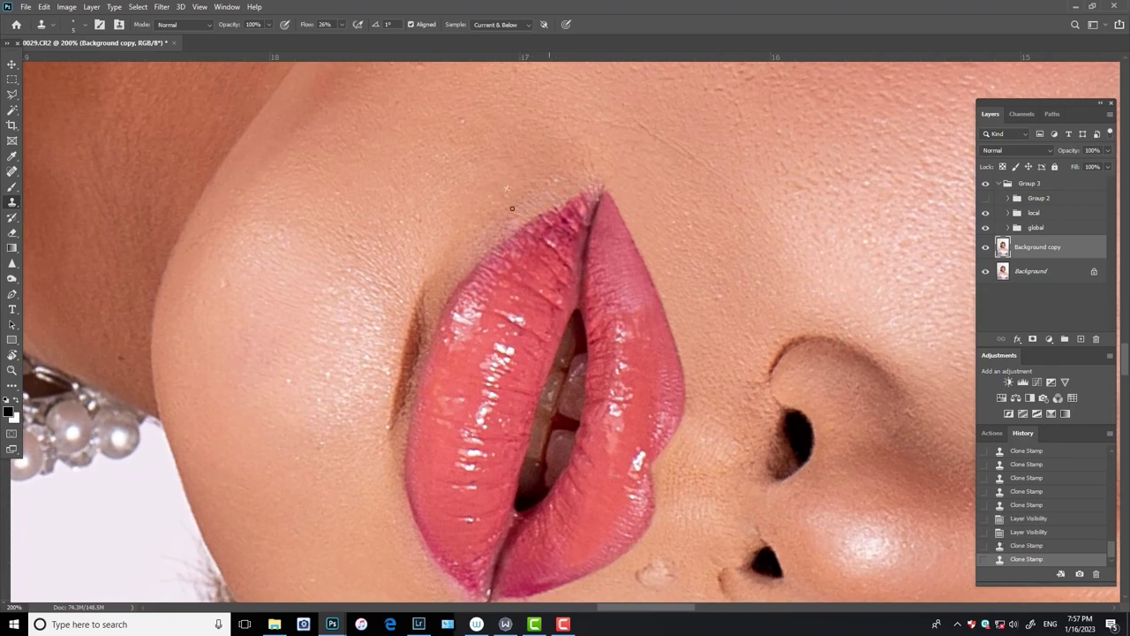
{"action": "left_click", "coordinate": [573, 168]}
{"action": "left_click", "coordinate": [603, 161]}
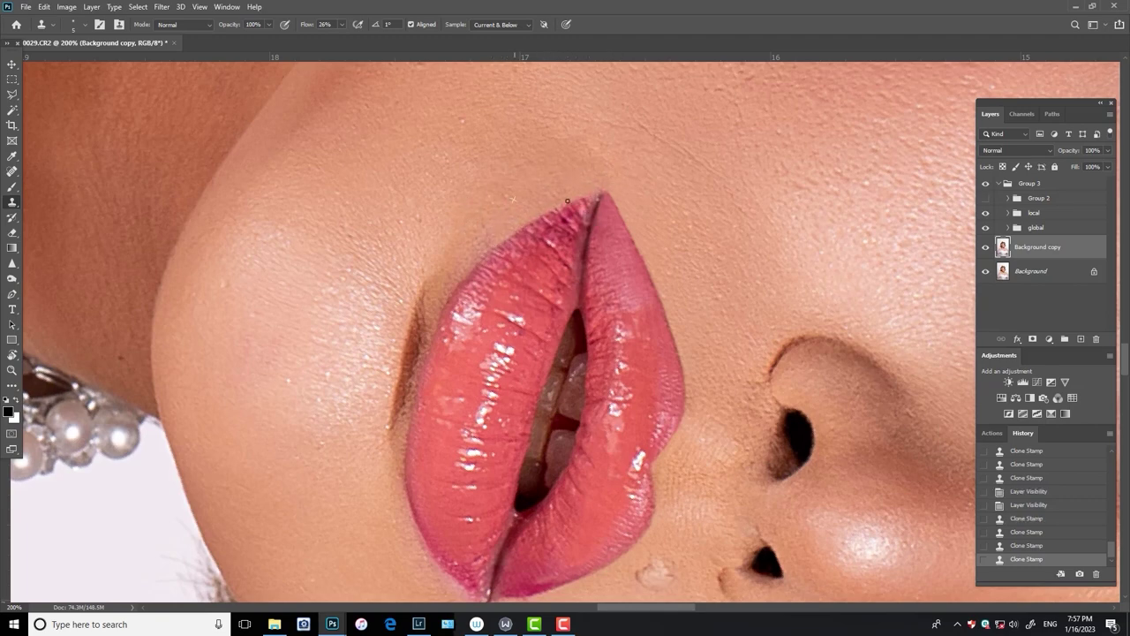
{"action": "left_click", "coordinate": [568, 200]}
{"action": "left_click", "coordinate": [555, 256]}
{"action": "left_click", "coordinate": [556, 269]}
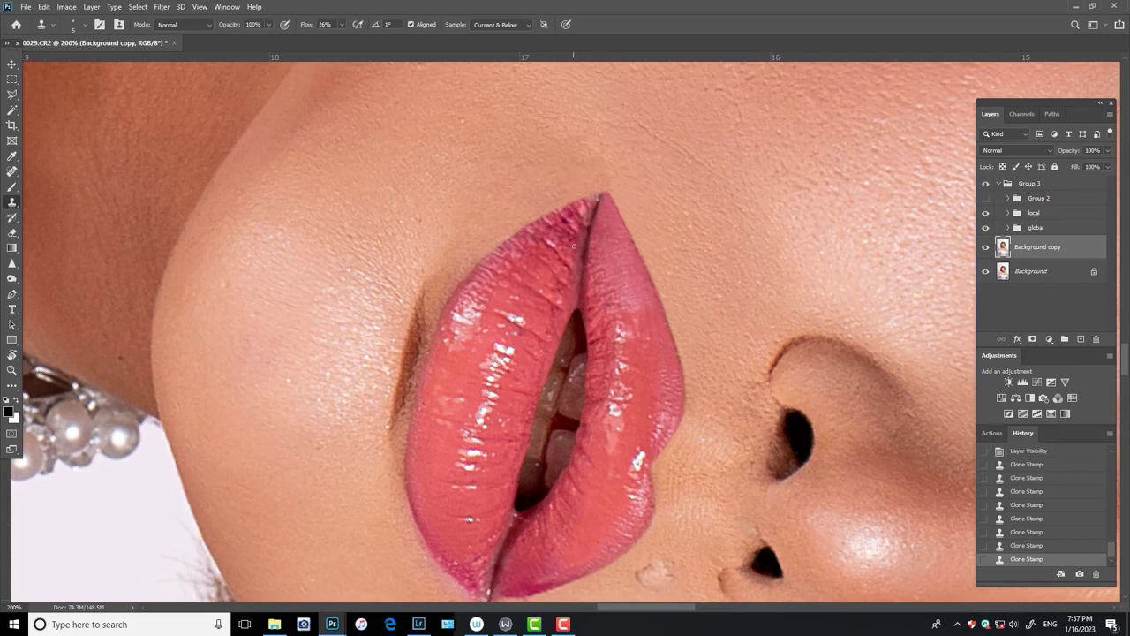
- Level the view and clone-stamp the right lip corner using fresh skin samples
{"action": "key", "text": "r"}
{"action": "left_click_drag", "start_coordinate": [587, 242], "coordinate": [652, 290]}
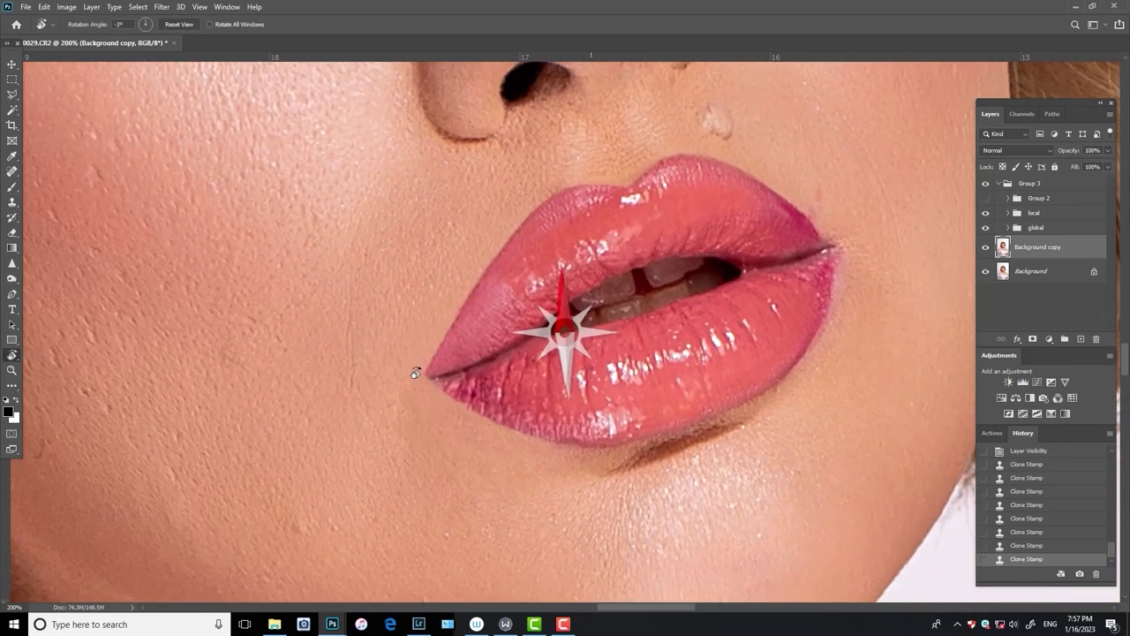
{"action": "left_click_drag", "start_coordinate": [875, 280], "coordinate": [694, 270]}
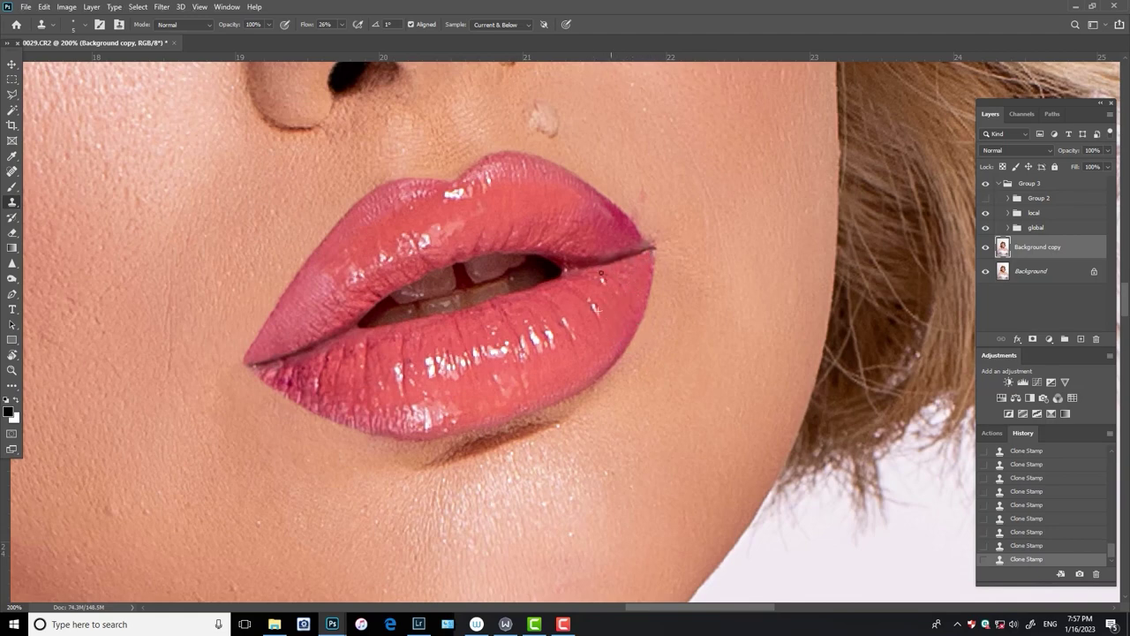
{"action": "left_click", "coordinate": [663, 233], "text": "alt"}
{"action": "left_click", "coordinate": [622, 264]}
{"action": "left_click", "coordinate": [641, 245]}
{"action": "left_click", "coordinate": [654, 239]}
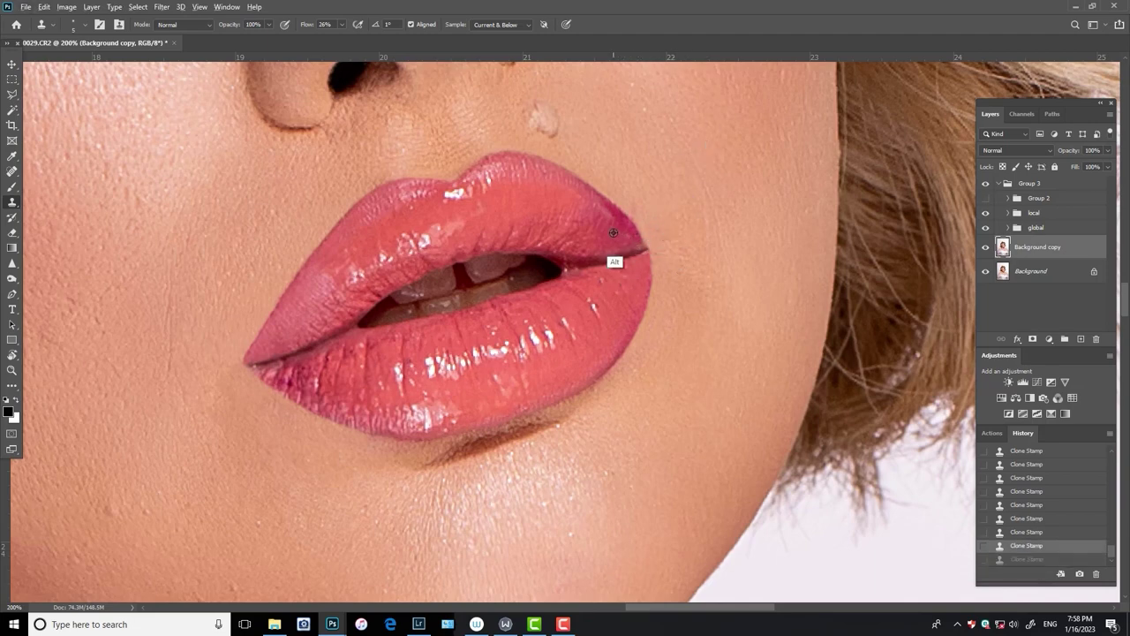
{"action": "left_click", "coordinate": [618, 243]}
{"action": "left_click", "coordinate": [618, 241], "text": "alt"}
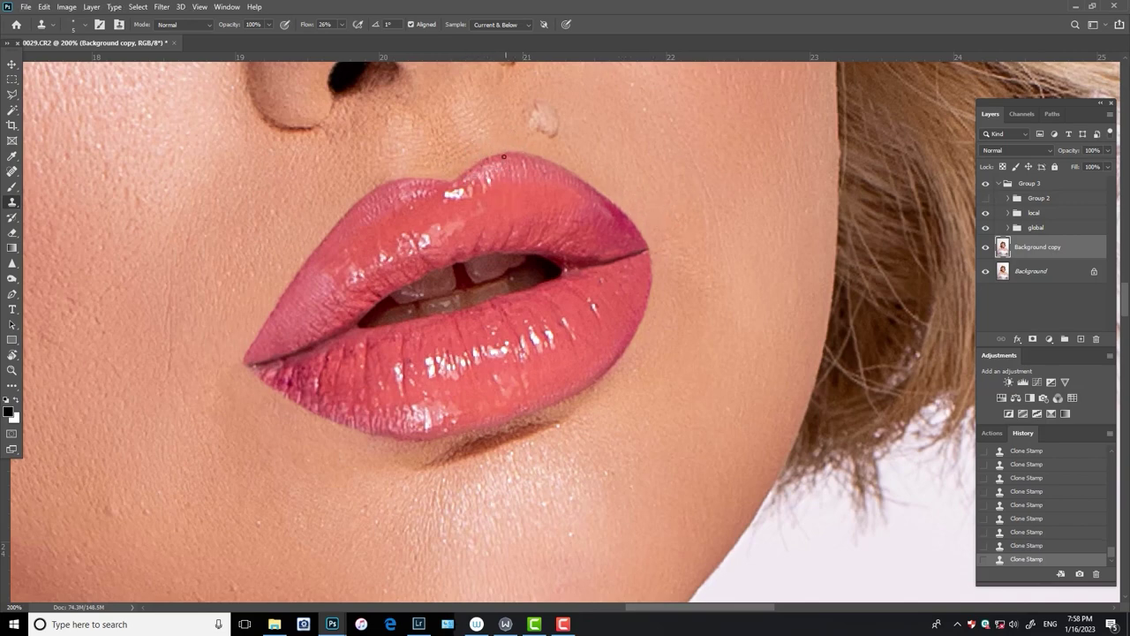
{"action": "key", "text": "ctrl+z"}
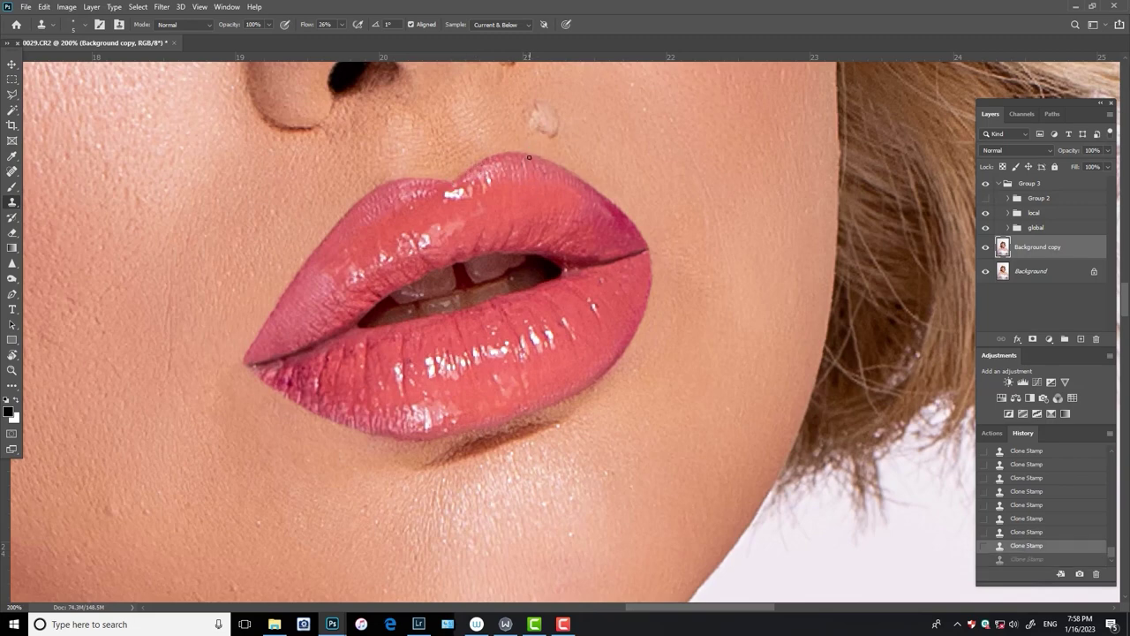
{"action": "left_click", "coordinate": [529, 157]}
- Smooth the lower lip edge and compare the retouch against the original
{"action": "scroll", "coordinate": [686, 288], "scroll_direction": "down", "scroll_amount": 2}
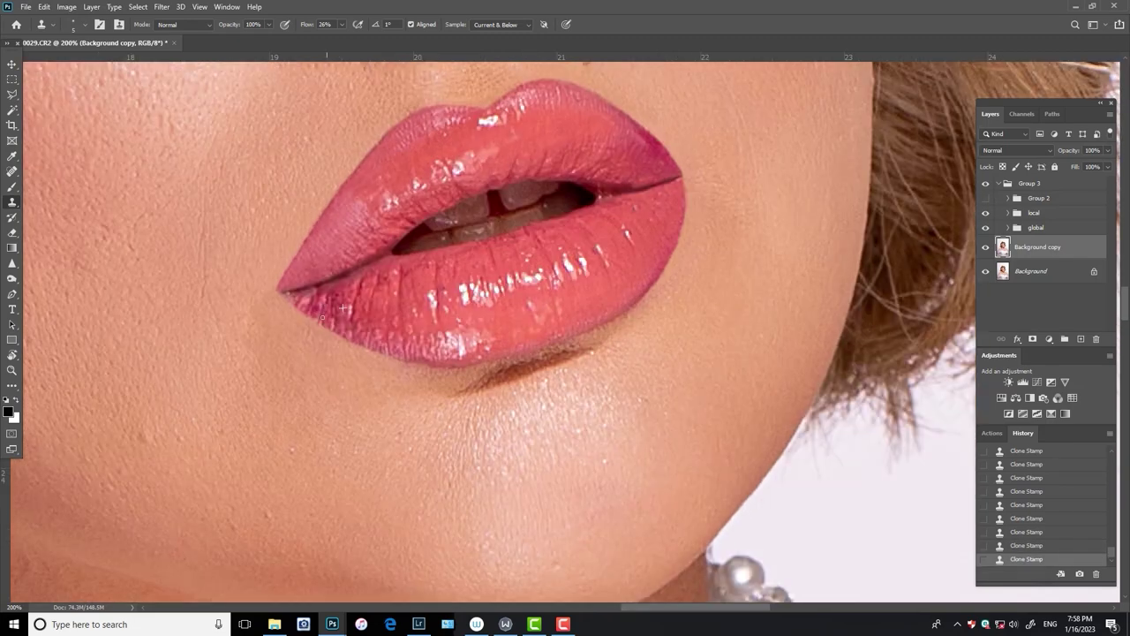
{"action": "left_click_drag", "start_coordinate": [323, 317], "coordinate": [338, 291]}
{"action": "left_click", "coordinate": [985, 247]}
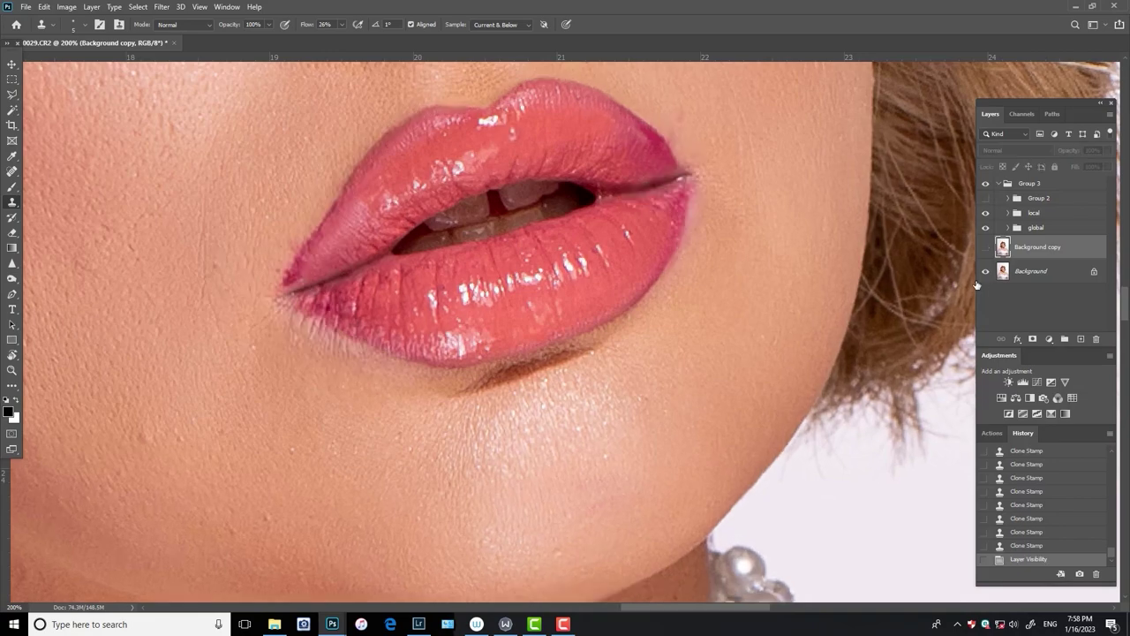
{"action": "left_click", "coordinate": [985, 247]}
{"action": "key", "text": "ctrl+minus"}
{"action": "key", "text": "ctrl+minus"}
{"action": "key", "text": "ctrl+plus"}
{"action": "key", "text": "ctrl+plus"}
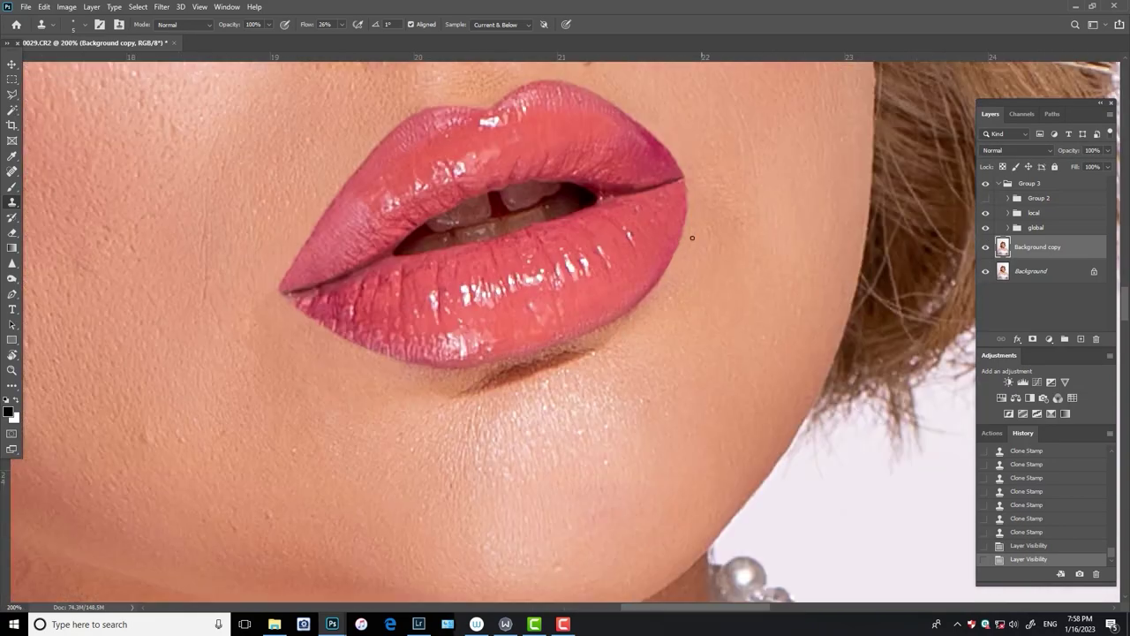
{"action": "scroll", "coordinate": [480, 265], "scroll_direction": "up", "scroll_amount": 2}
- Return the view upright and smooth the upper lip near the right corner
{"action": "key", "text": "r"}
{"action": "mouse_move", "coordinate": [614, 250]}
{"action": "left_mouse_down"}
{"action": "mouse_move", "coordinate": [483, 264]}
{"action": "mouse_move", "coordinate": [502, 231]}
{"action": "mouse_move", "coordinate": [499, 260]}
{"action": "mouse_move", "coordinate": [479, 263]}
{"action": "mouse_move", "coordinate": [503, 293]}
{"action": "mouse_move", "coordinate": [504, 257]}
{"action": "mouse_move", "coordinate": [478, 276]}
{"action": "mouse_move", "coordinate": [488, 255]}
{"action": "mouse_move", "coordinate": [461, 260]}
{"action": "left_mouse_up"}
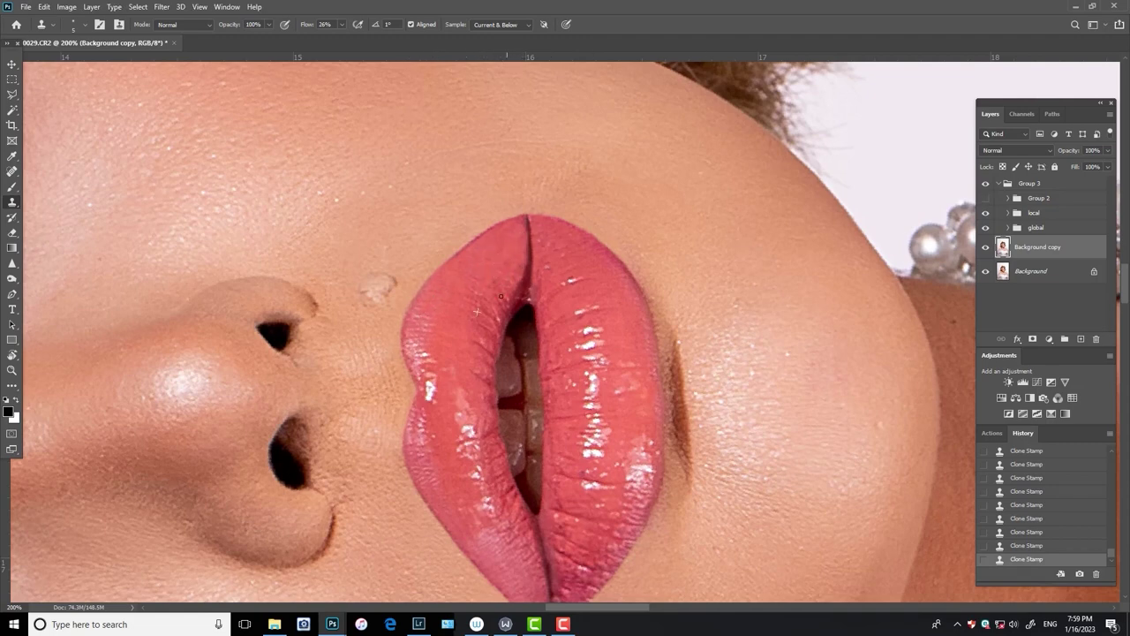
{"action": "left_click_drag", "start_coordinate": [613, 247], "coordinate": [1022, 261]}
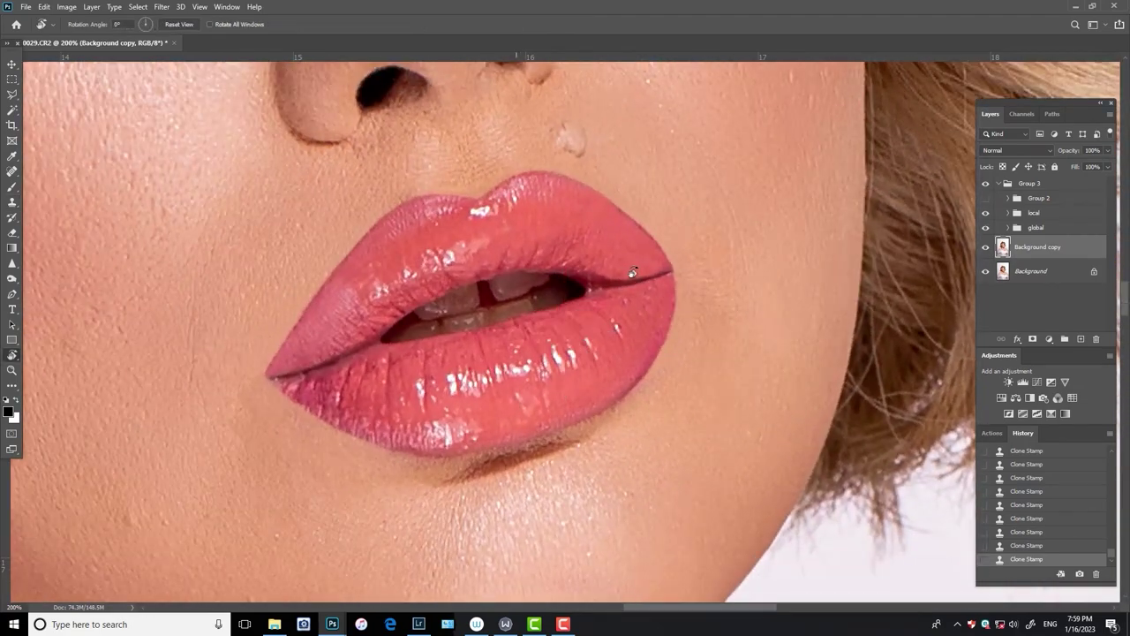
{"action": "left_click", "coordinate": [986, 247]}
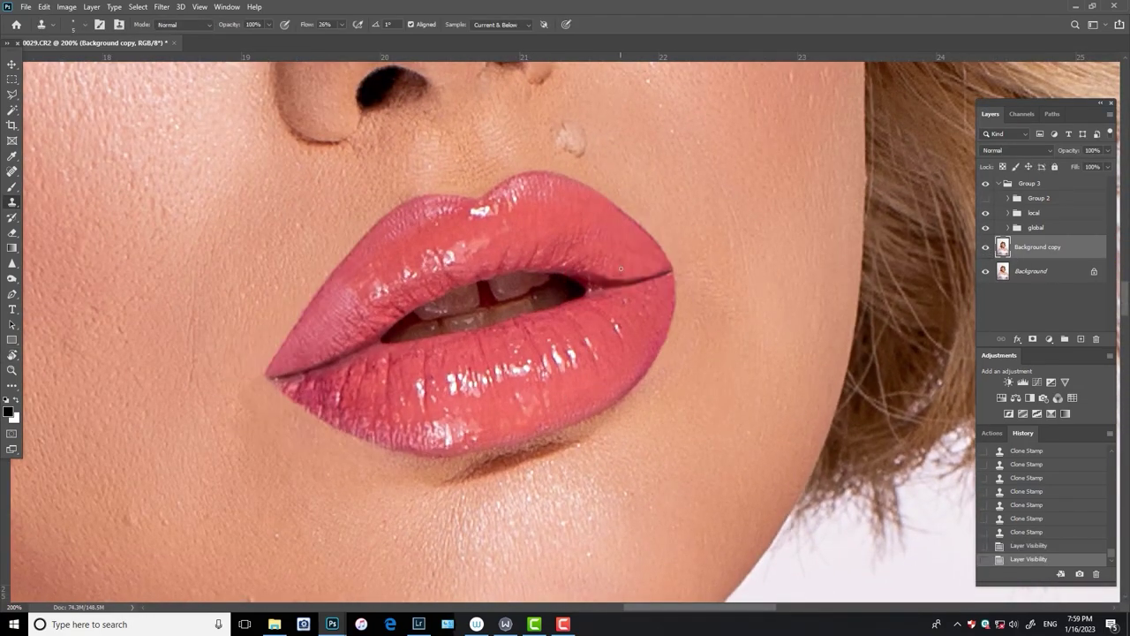
{"action": "mouse_move", "coordinate": [621, 269]}
{"action": "left_mouse_down"}
{"action": "mouse_move", "coordinate": [605, 281]}
{"action": "mouse_move", "coordinate": [590, 264]}
{"action": "left_mouse_up"}
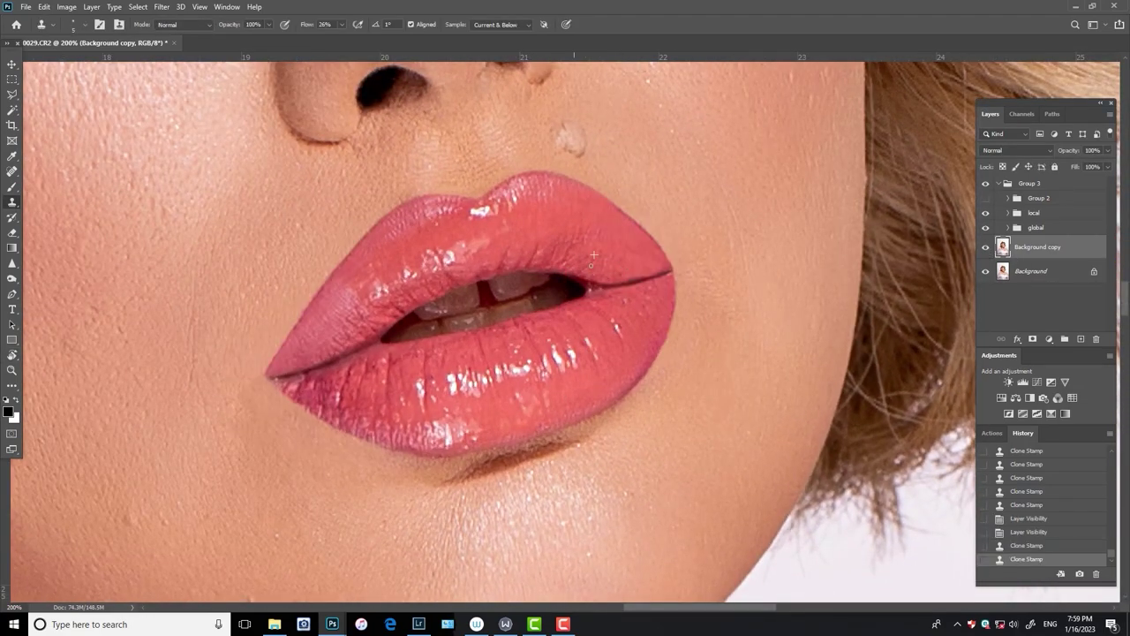
{"action": "key", "text": "ctrl+minus"}
{"action": "key", "text": "ctrl+minus"}
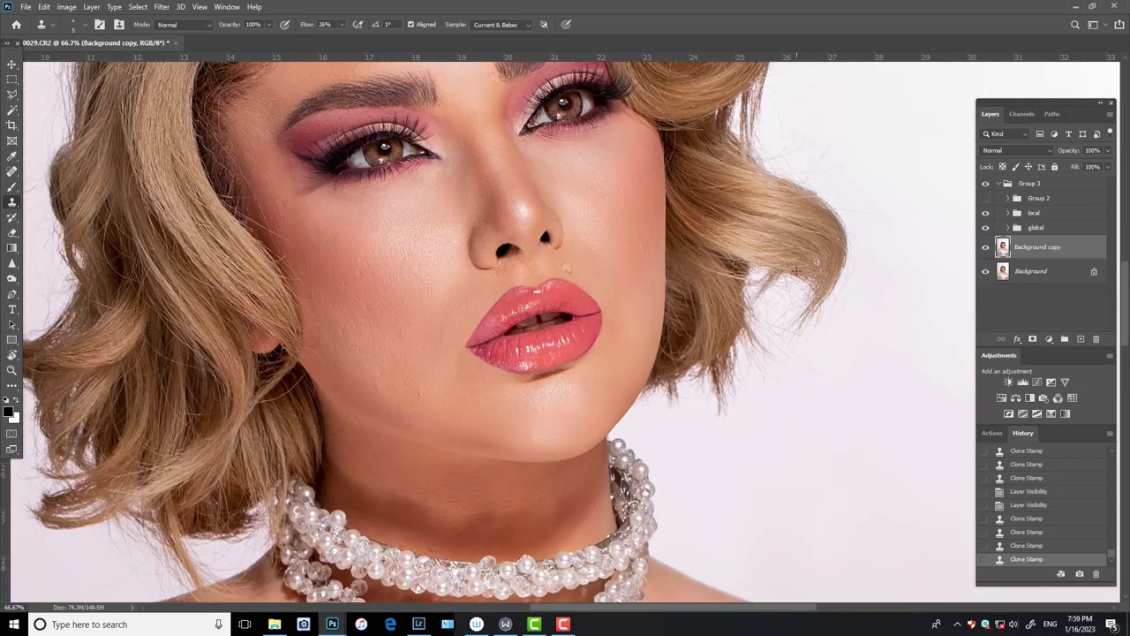
- Save the retouched image as 0029.psd
{"action": "left_click_drag", "start_coordinate": [631, 290], "coordinate": [662, 362]}
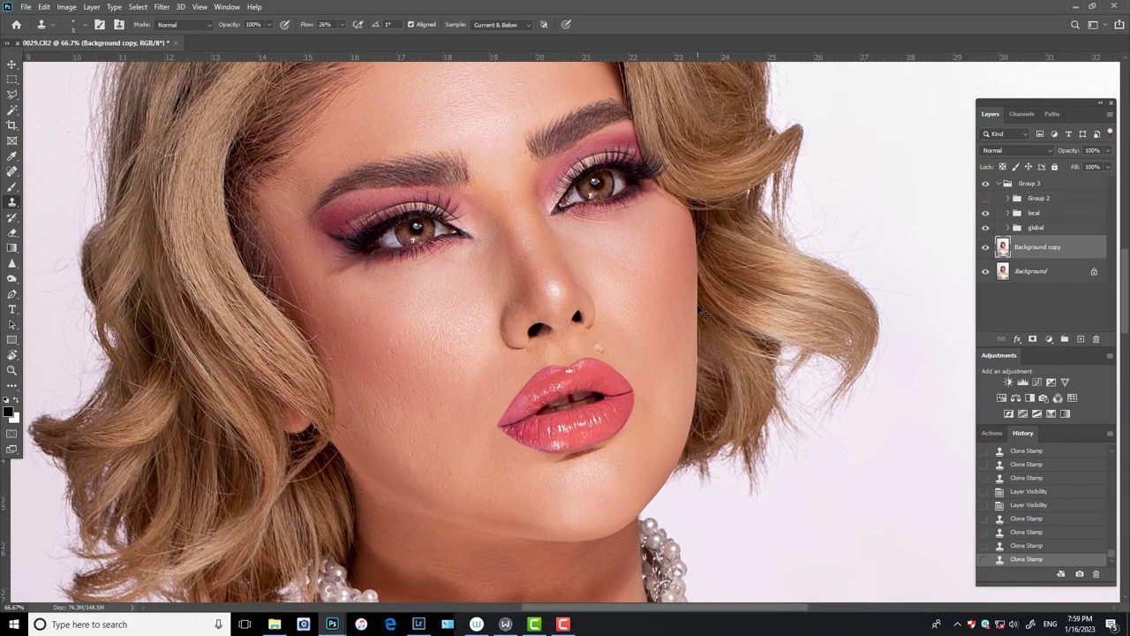
{"action": "key", "text": "ctrl+s"}
{"action": "key", "text": "Return"}
{"action": "key", "text": "Return"}
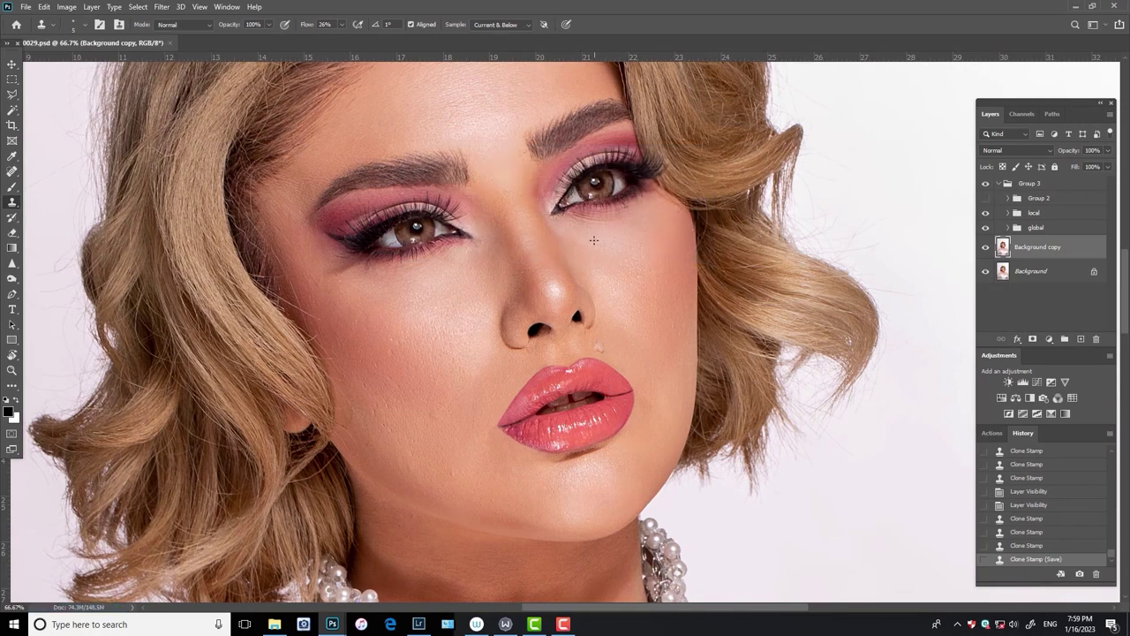
- Clone-stamp a spot beside the nose and the skin next to the inner eye corner
{"action": "left_click_drag", "start_coordinate": [593, 240], "coordinate": [620, 275]}
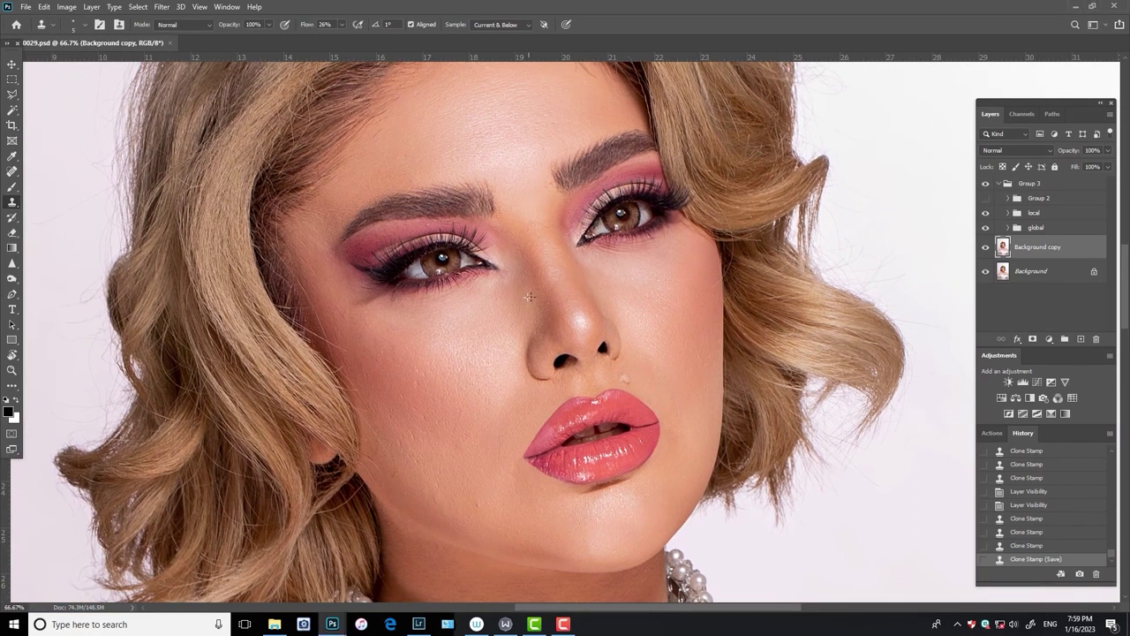
{"action": "left_click", "coordinate": [530, 297]}
{"action": "scroll", "coordinate": [636, 255], "scroll_direction": "up", "scroll_amount": 1}
{"action": "scroll", "coordinate": [459, 282], "scroll_direction": "up", "scroll_amount": 1}
{"action": "scroll", "coordinate": [529, 278], "scroll_direction": "up", "scroll_amount": 1}
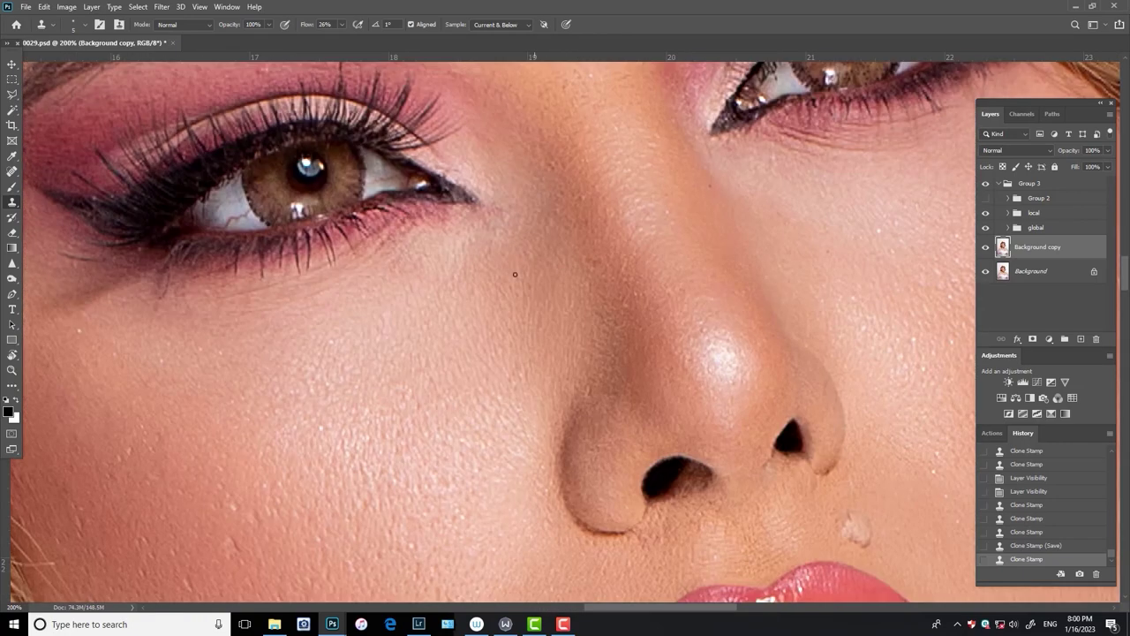
{"action": "left_click_drag", "start_coordinate": [514, 274], "coordinate": [597, 379]}
{"action": "left_click", "coordinate": [552, 282]}
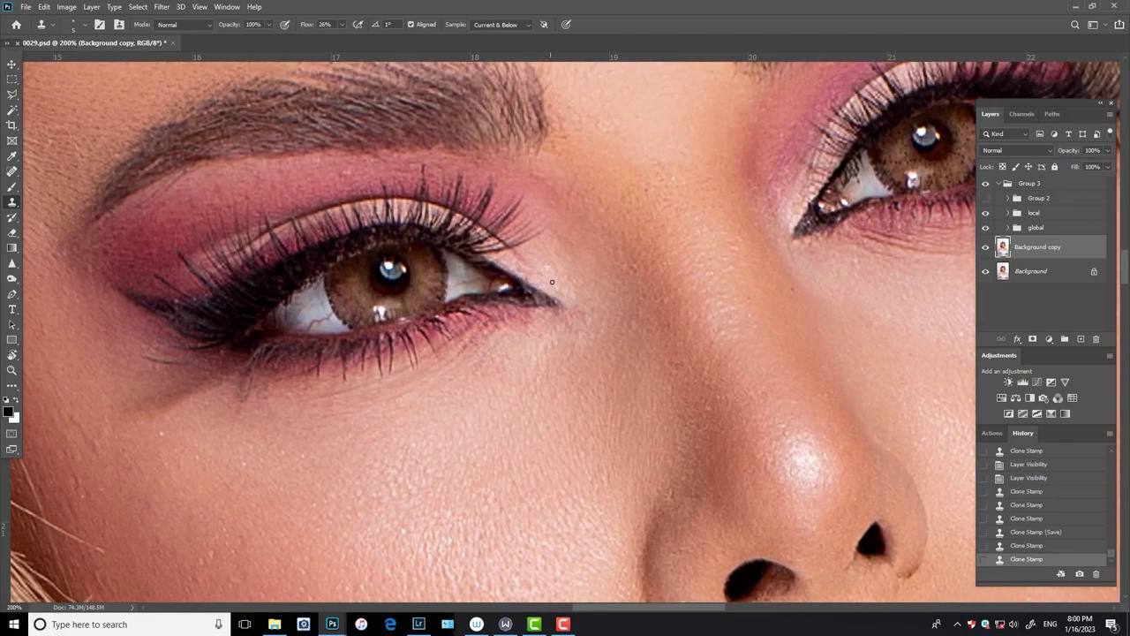
- Resample skin and clone along the lower eyelid beneath the inner eye corner
{"action": "left_click", "coordinate": [568, 318]}
{"action": "left_click", "coordinate": [579, 309]}
{"action": "left_click", "coordinate": [543, 318]}
{"action": "left_click", "coordinate": [546, 314]}
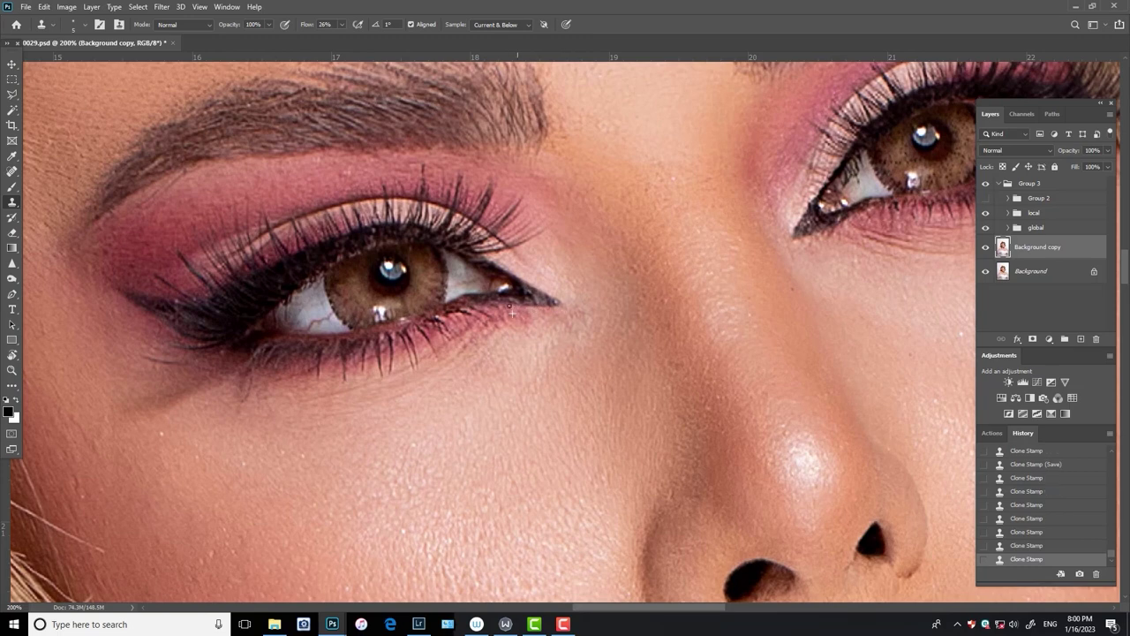
{"action": "left_click", "coordinate": [519, 313]}
{"action": "left_click", "coordinate": [511, 318]}
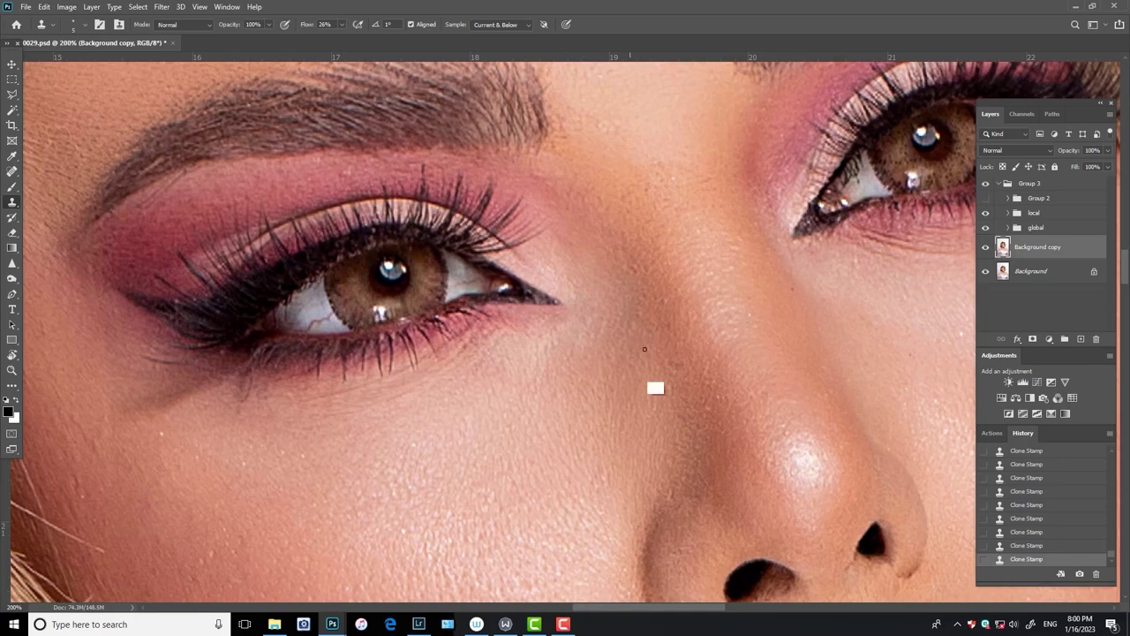
{"action": "scroll", "coordinate": [526, 303], "scroll_direction": "right", "scroll_amount": 5}
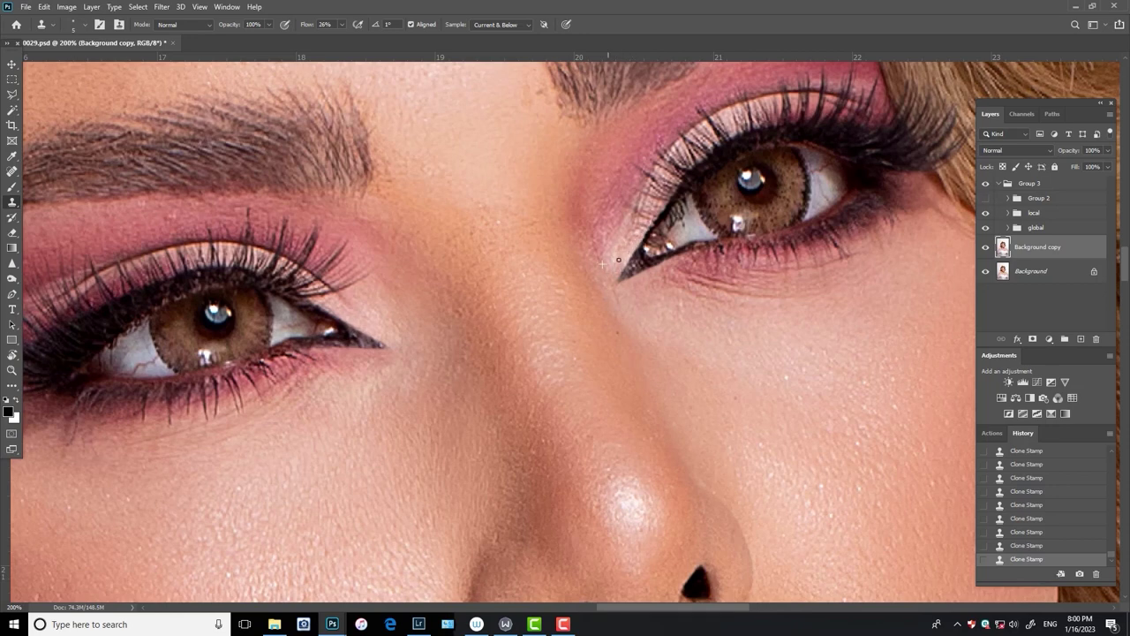
- Try a few Brush strokes along the eye-corner liner, then undo them
{"action": "key", "text": "b"}
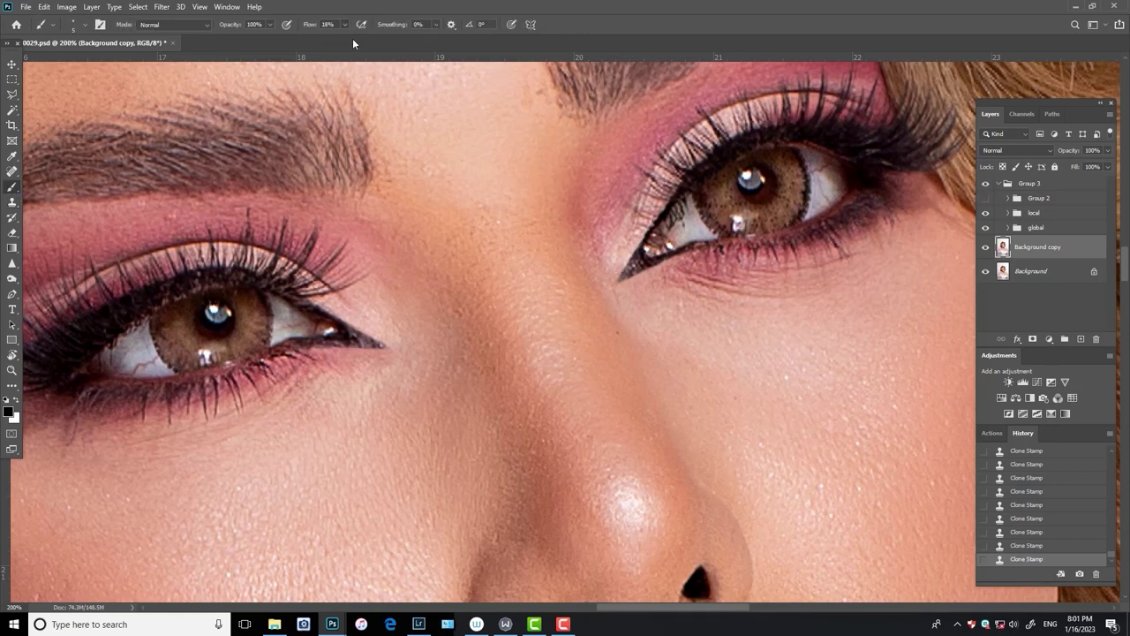
{"action": "left_click_drag", "start_coordinate": [353, 41], "coordinate": [364, 41]}
{"action": "mouse_move", "coordinate": [334, 343]}
{"action": "left_mouse_down"}
{"action": "mouse_move", "coordinate": [381, 345]}
{"action": "mouse_move", "coordinate": [318, 343]}
{"action": "left_mouse_up"}
{"action": "left_click_drag", "start_coordinate": [313, 343], "coordinate": [327, 343]}
{"action": "left_click_drag", "start_coordinate": [322, 343], "coordinate": [336, 342]}
{"action": "key", "text": "ctrl+z"}
{"action": "key", "text": "ctrl+z"}
{"action": "key", "text": "ctrl+z"}
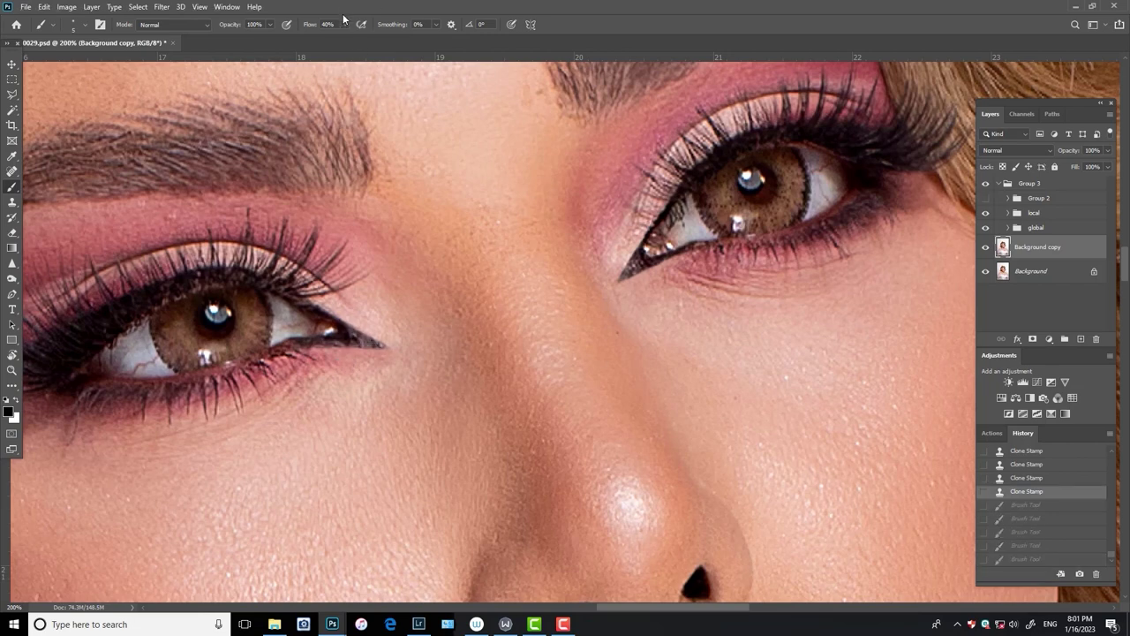
- At 13% brush flow, darken the left eye's outer liner tip and upper-lid liner
{"action": "left_click_drag", "start_coordinate": [345, 24], "coordinate": [333, 41]}
{"action": "left_click", "coordinate": [378, 356]}
{"action": "left_click_drag", "start_coordinate": [381, 348], "coordinate": [311, 342]}
{"action": "mouse_move", "coordinate": [346, 344]}
{"action": "left_mouse_down"}
{"action": "mouse_move", "coordinate": [290, 343]}
{"action": "mouse_move", "coordinate": [348, 343]}
{"action": "left_mouse_up"}
{"action": "left_click_drag", "start_coordinate": [381, 344], "coordinate": [353, 340]}
{"action": "mouse_move", "coordinate": [371, 342]}
{"action": "left_mouse_down"}
{"action": "mouse_move", "coordinate": [346, 339]}
{"action": "mouse_move", "coordinate": [367, 339]}
{"action": "left_mouse_up"}
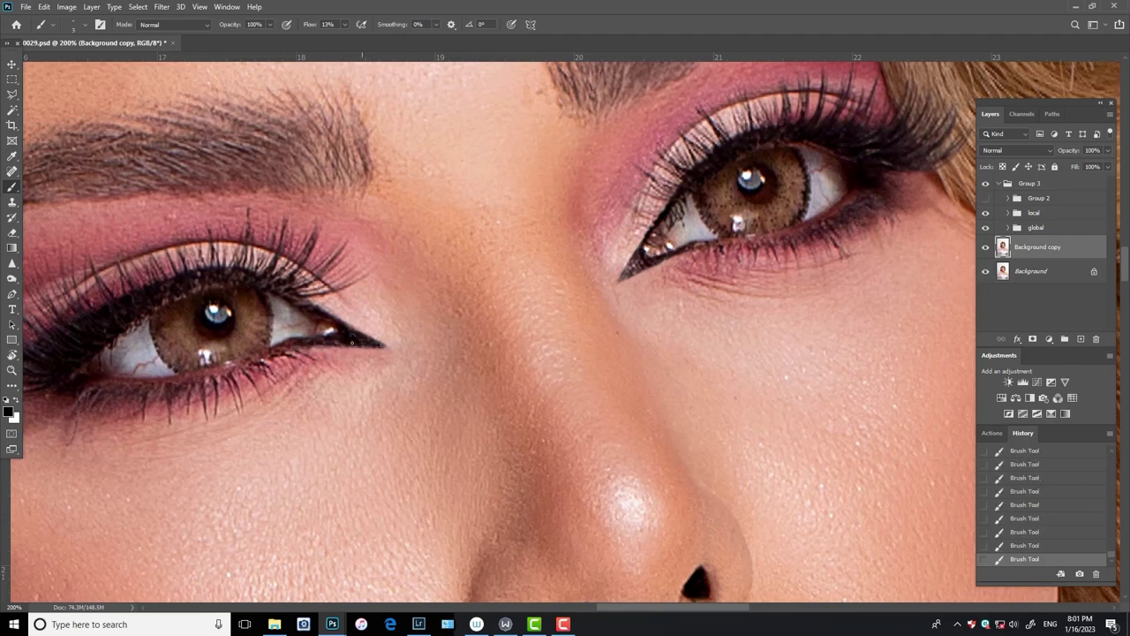
{"action": "left_click_drag", "start_coordinate": [296, 299], "coordinate": [311, 312]}
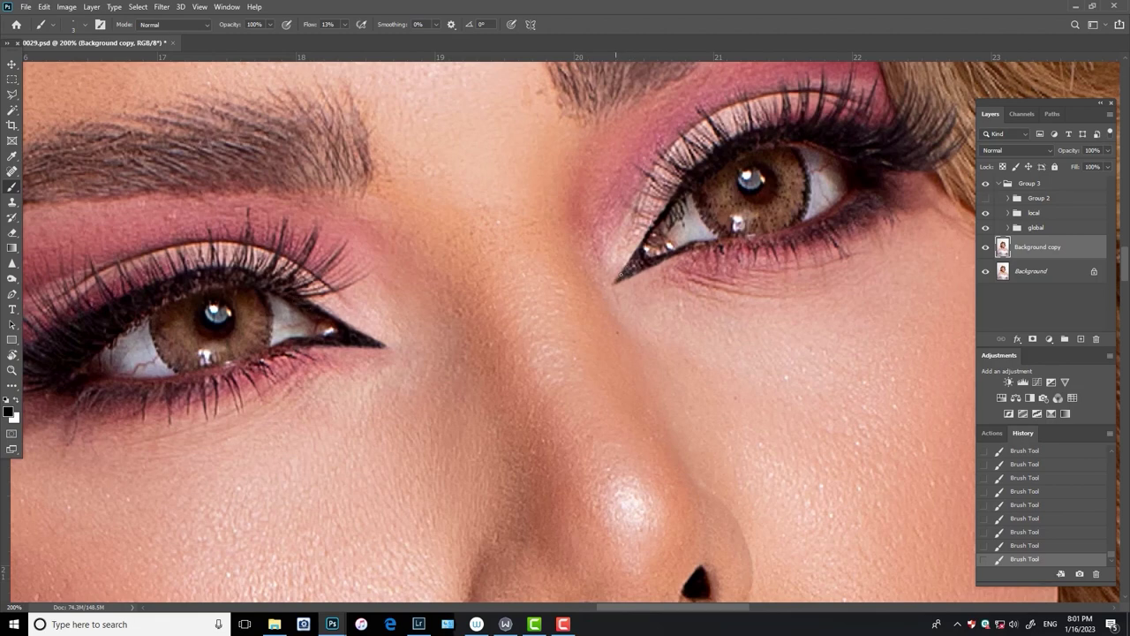
- Darken the right eye's inner-corner liner and upper lash line, then compare before and after
{"action": "left_click_drag", "start_coordinate": [620, 275], "coordinate": [635, 252]}
{"action": "left_click_drag", "start_coordinate": [683, 183], "coordinate": [623, 268]}
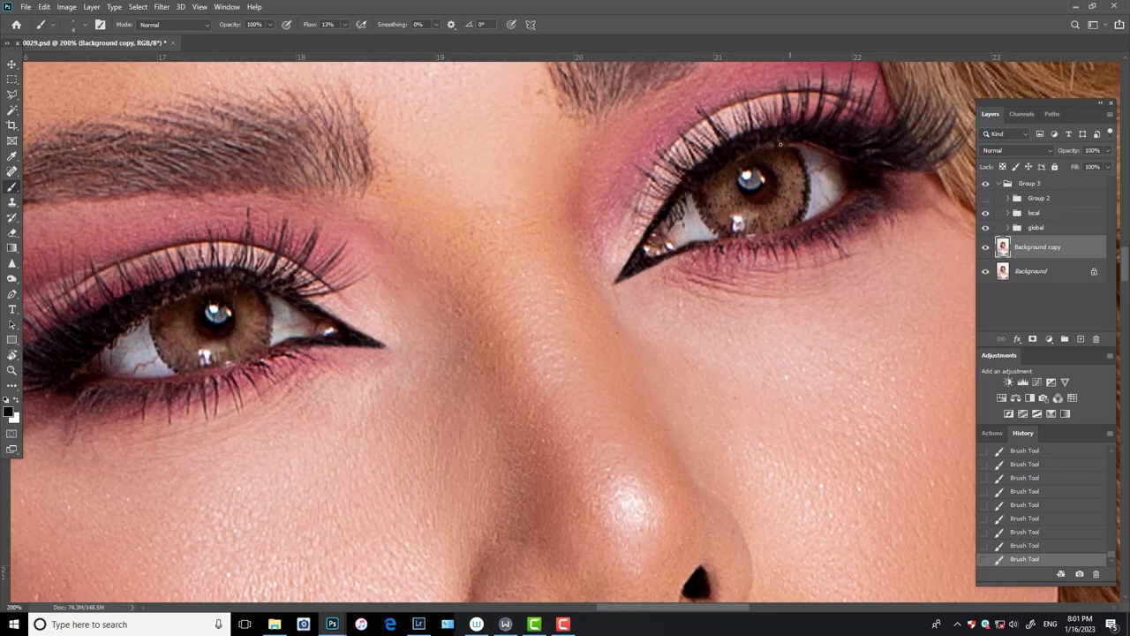
{"action": "left_click_drag", "start_coordinate": [801, 140], "coordinate": [720, 160]}
{"action": "left_click", "coordinate": [987, 247]}
{"action": "left_click", "coordinate": [986, 247]}
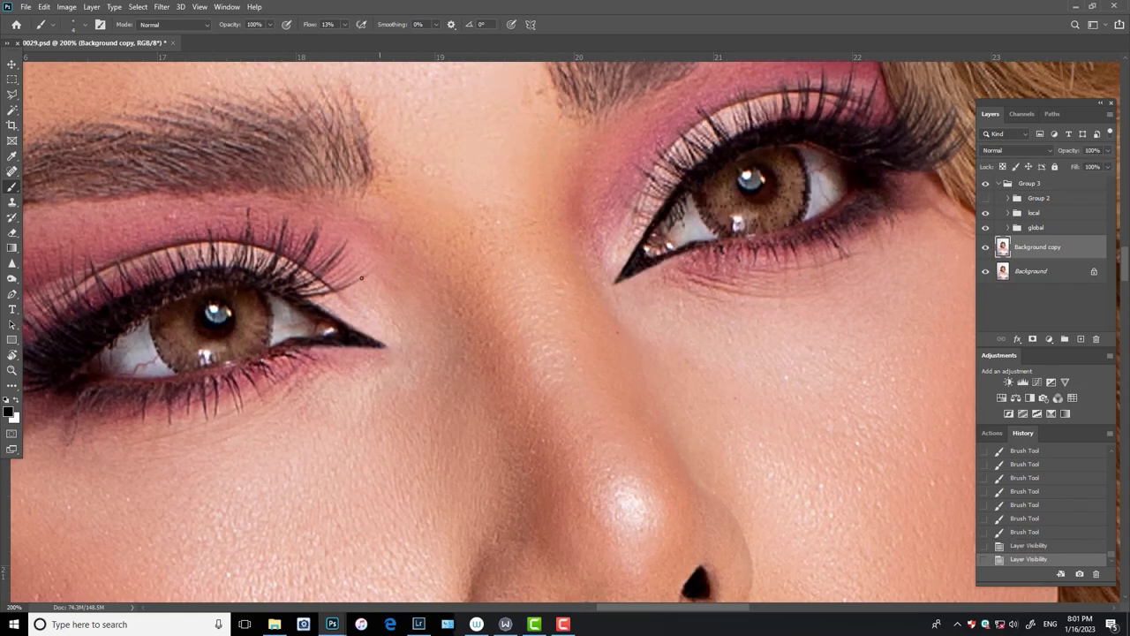
- Darken the left eye's upper lash line and the area under its eyeliner tail
{"action": "mouse_move", "coordinate": [237, 274]}
{"action": "left_mouse_down"}
{"action": "mouse_move", "coordinate": [277, 287]}
{"action": "mouse_move", "coordinate": [231, 278]}
{"action": "left_mouse_up"}
{"action": "left_click_drag", "start_coordinate": [247, 276], "coordinate": [107, 300]}
{"action": "key", "text": "h"}
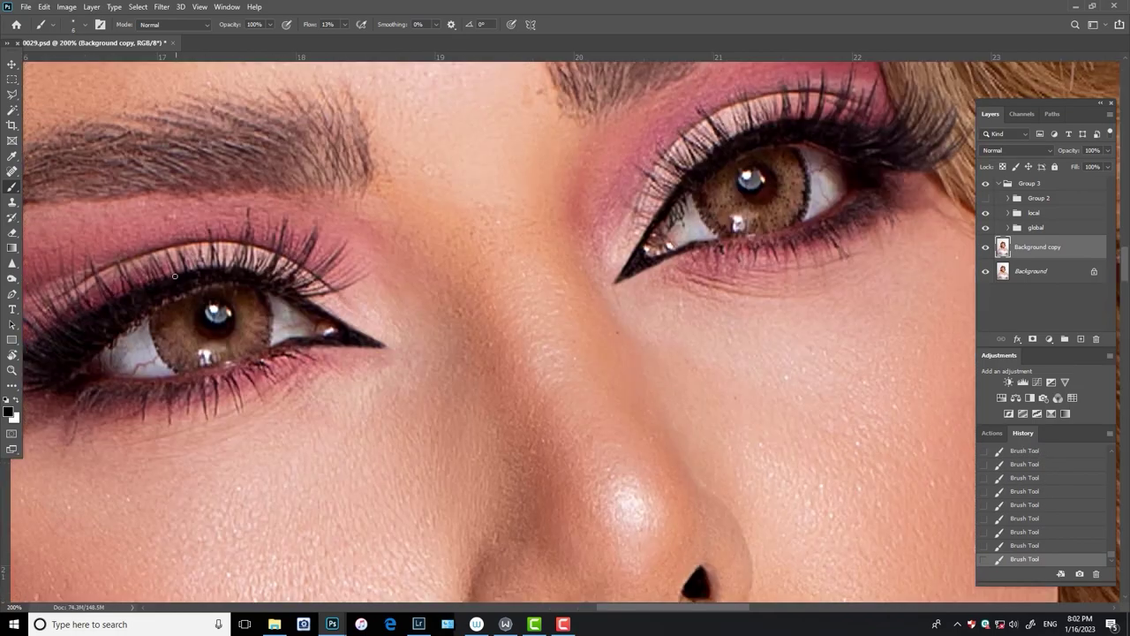
{"action": "left_click_drag", "start_coordinate": [175, 276], "coordinate": [115, 289]}
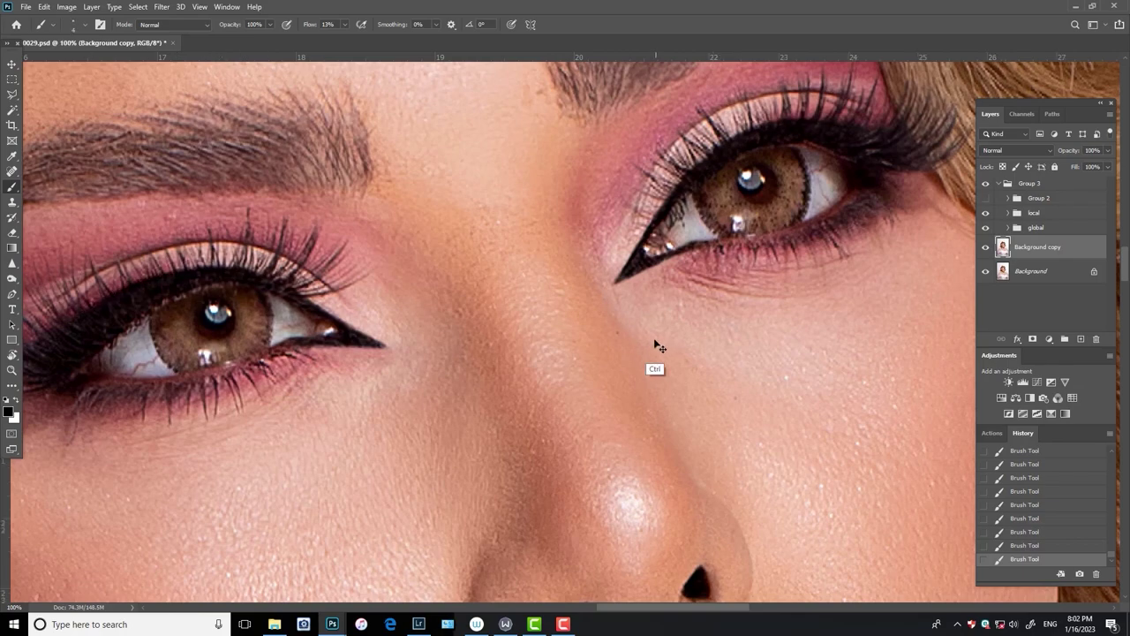
{"action": "key", "text": "h"}
{"action": "left_click_drag", "start_coordinate": [656, 345], "coordinate": [423, 373]}
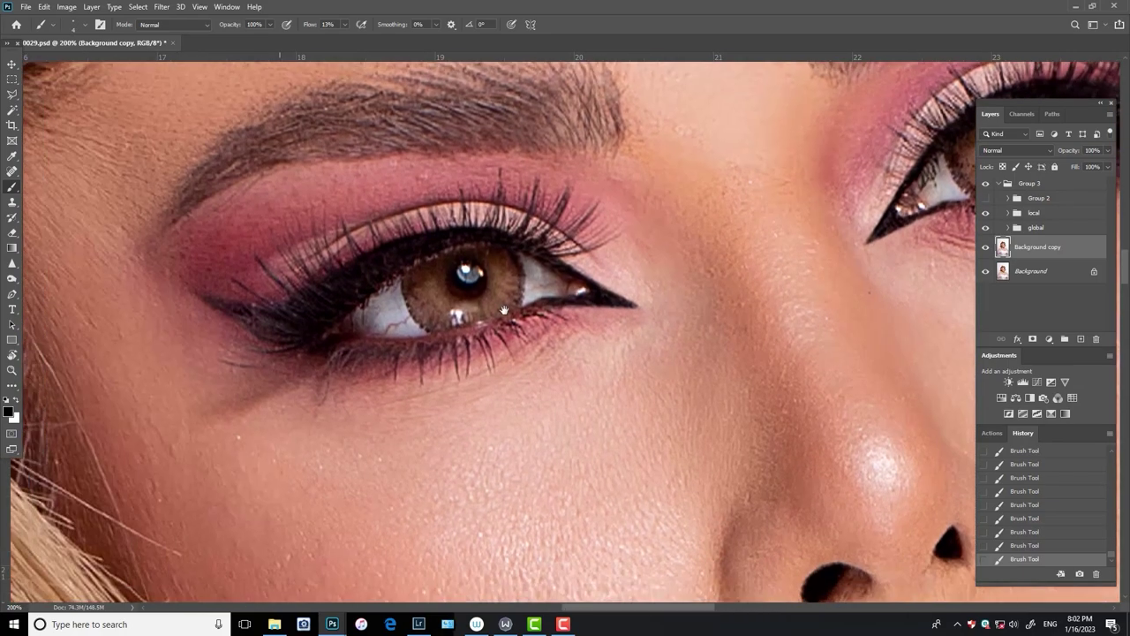
{"action": "left_click_drag", "start_coordinate": [503, 310], "coordinate": [545, 305]}
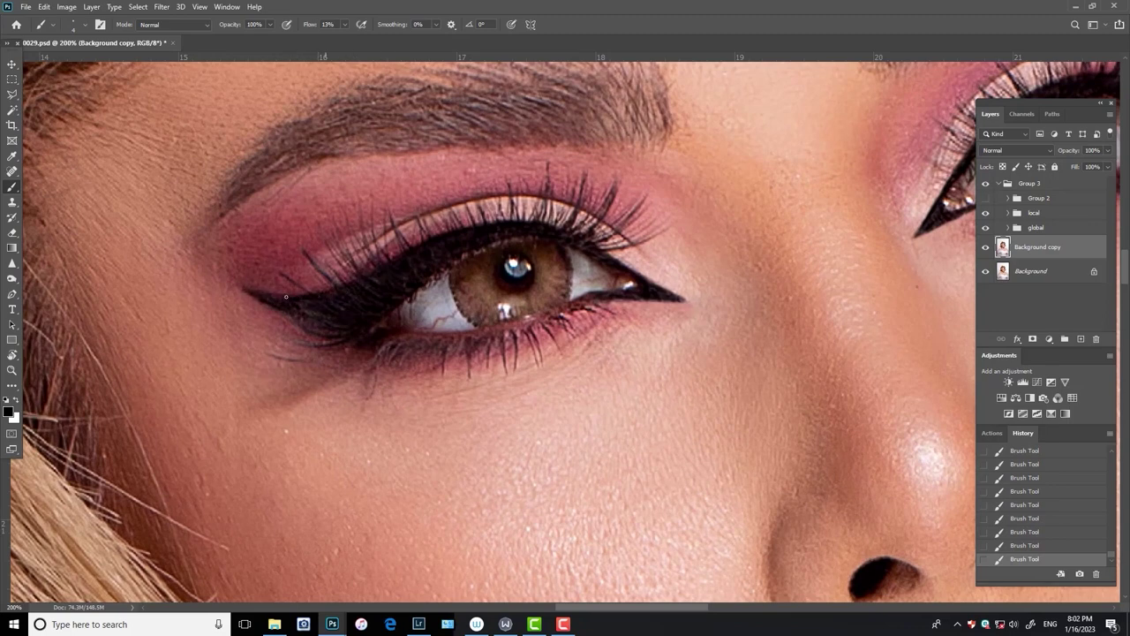
{"action": "left_click_drag", "start_coordinate": [326, 305], "coordinate": [331, 316]}
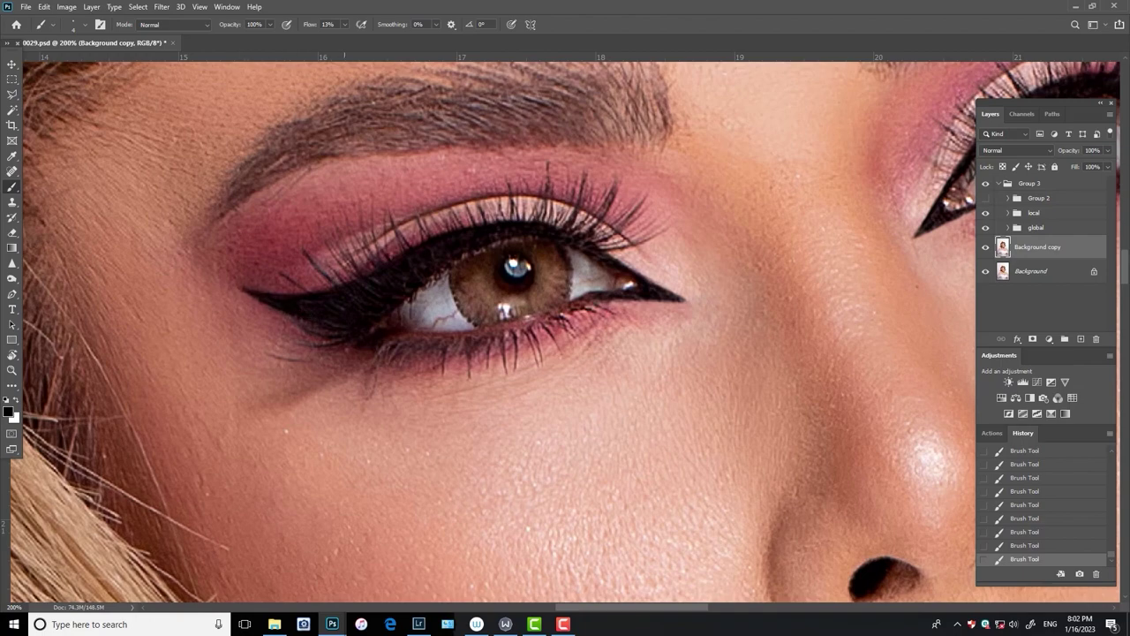
- Add one final eyeliner stroke and compare the result at full-face and 100% views
{"action": "key", "text": "ctrl+0"}
{"action": "left_click", "coordinate": [986, 247]}
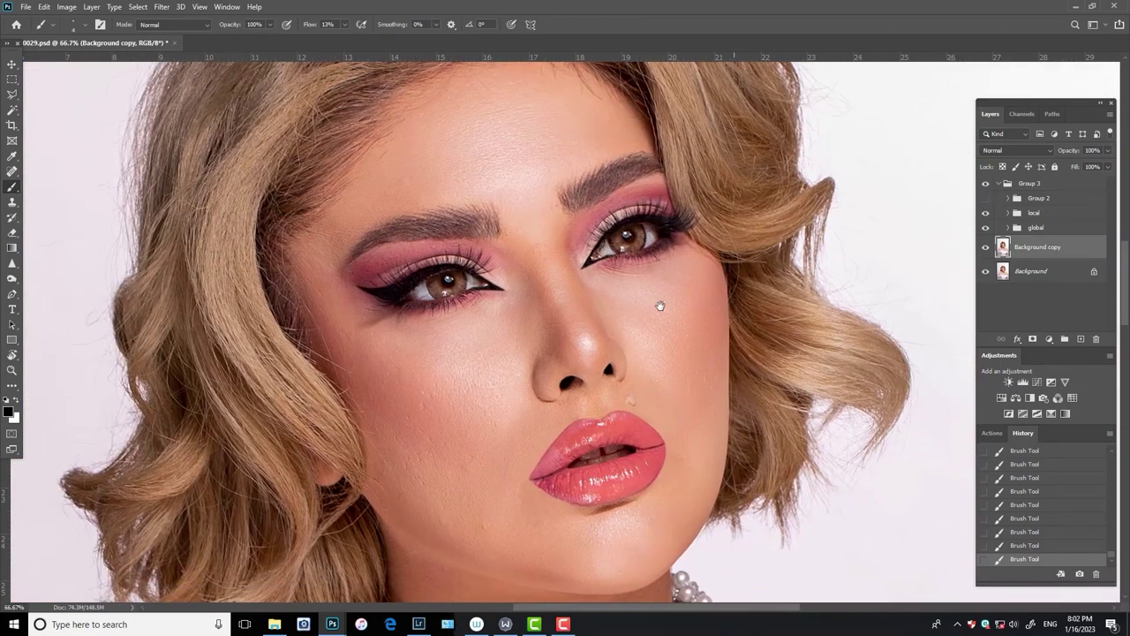
{"action": "left_click", "coordinate": [986, 247]}
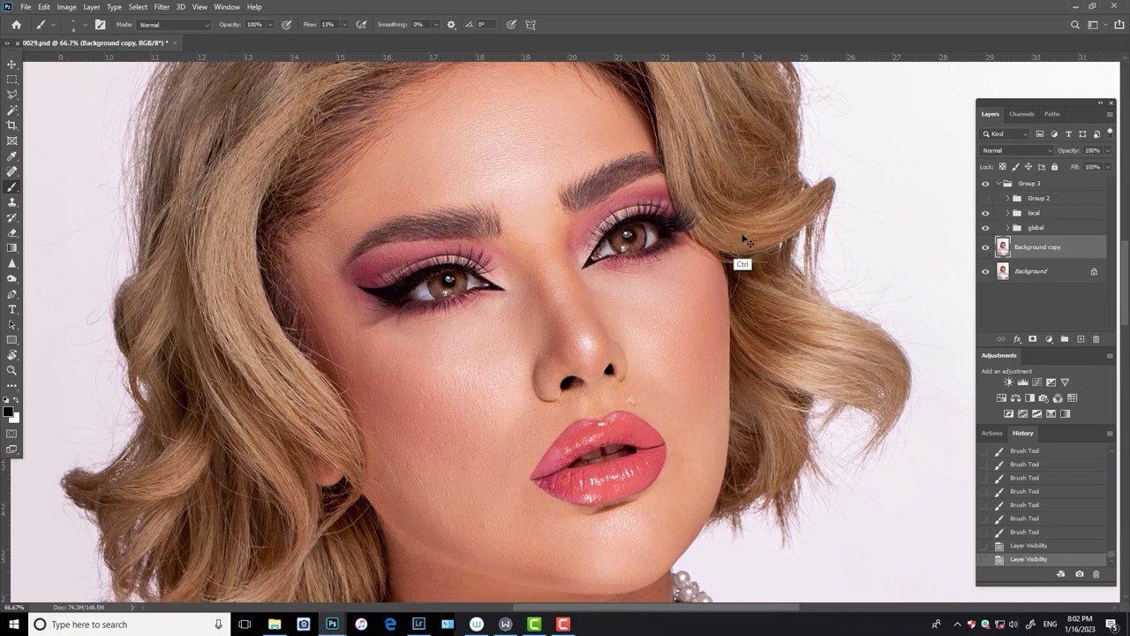
{"action": "key", "text": "ctrl+1"}
{"action": "key", "text": "ctrl+alt+z"}
{"action": "key", "text": "ctrl+alt+z"}
{"action": "key", "text": "ctrl+alt+z"}
{"action": "key", "text": "ctrl+alt+z"}
{"action": "key", "text": "ctrl+alt+z"}
{"action": "key", "text": "ctrl+alt+z"}
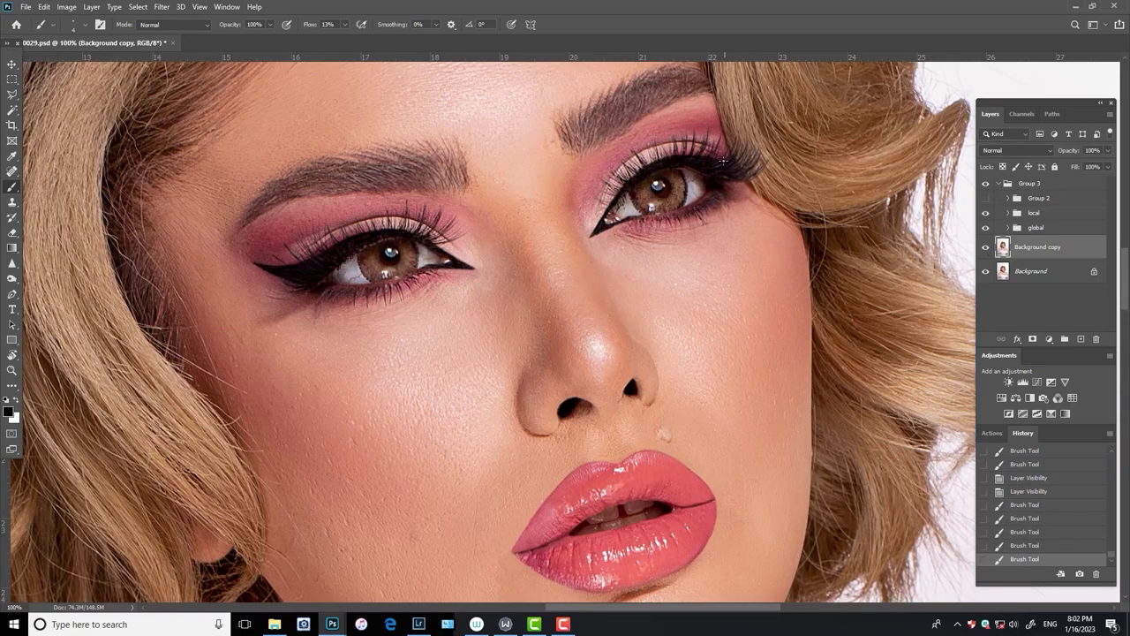
{"action": "key", "text": "ctrl+alt+z"}
{"action": "key", "text": "ctrl+alt+z"}
{"action": "left_click_drag", "start_coordinate": [671, 164], "coordinate": [641, 170]}
{"action": "left_click", "coordinate": [987, 247]}
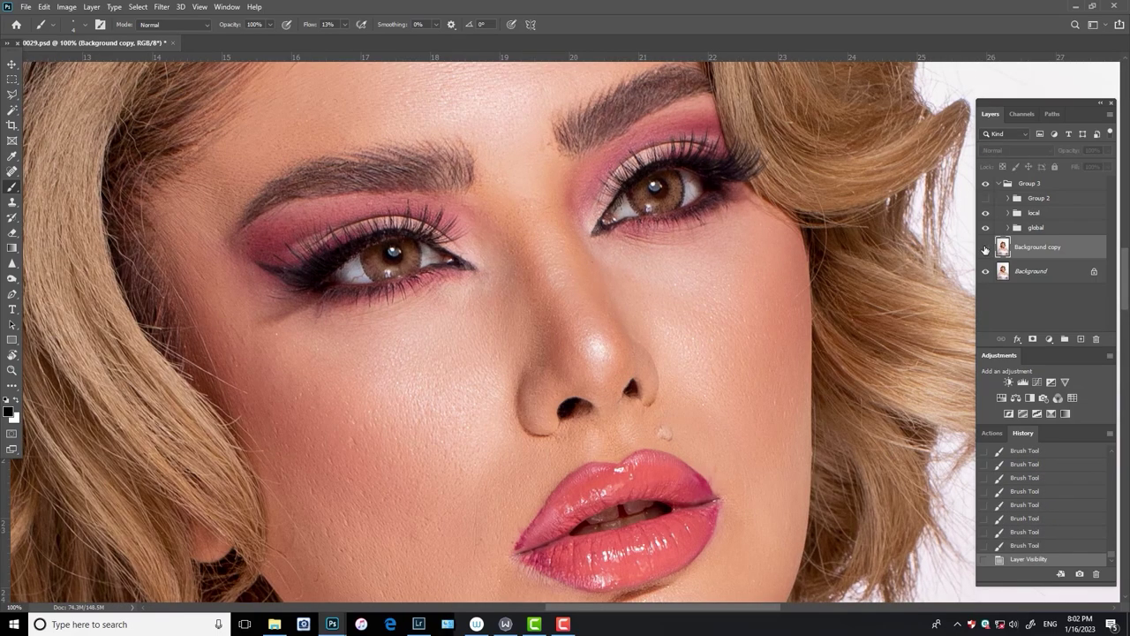
{"action": "left_click", "coordinate": [986, 247]}
{"action": "left_click", "coordinate": [986, 247]}
{"action": "left_click", "coordinate": [986, 247]}
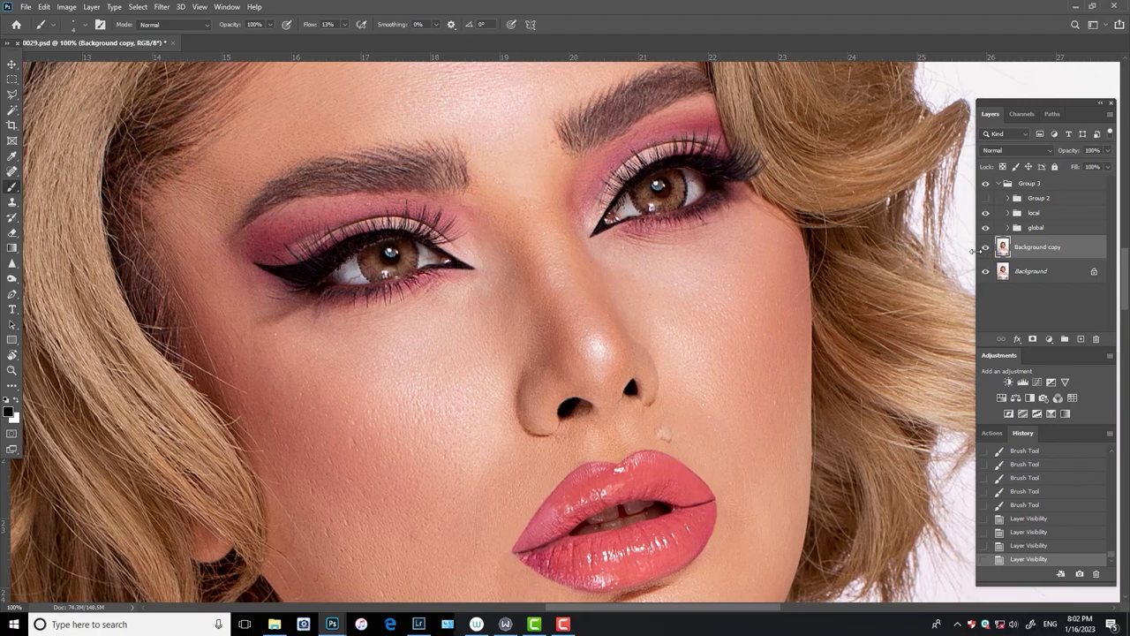
{"action": "key", "text": "ctrl+minus"}
{"action": "key", "text": "ctrl+minus"}
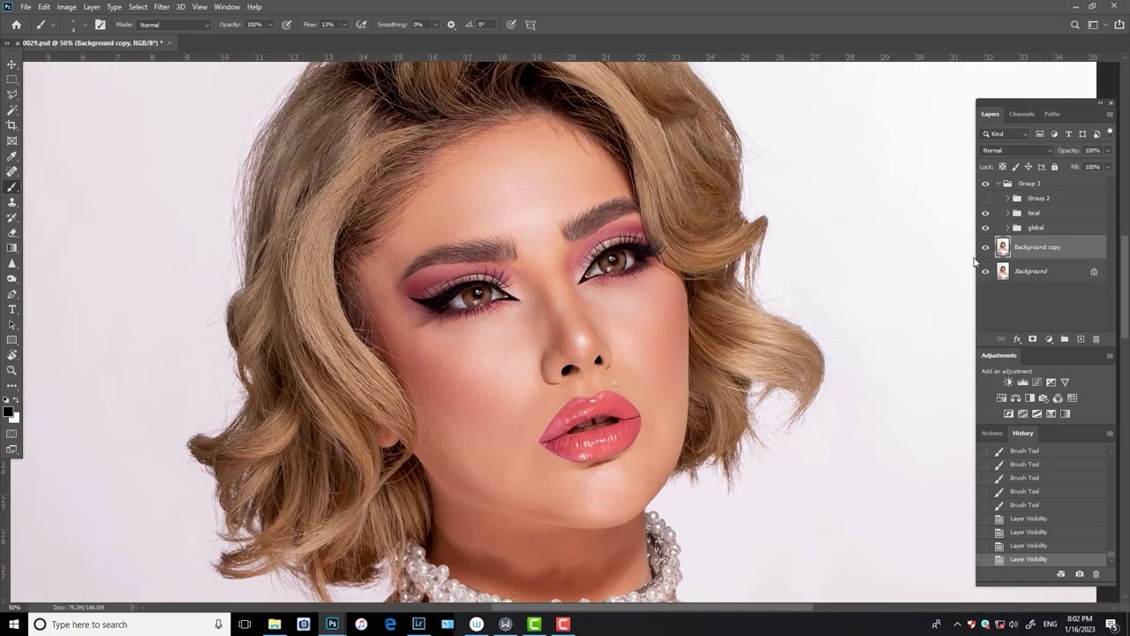
{"action": "key", "text": "ctrl+plus"}
{"action": "key", "text": "ctrl+plus"}
- Spot-heal the small marks around the eyes and left upper eyelid with a size 8 brush
{"action": "key", "text": "j"}
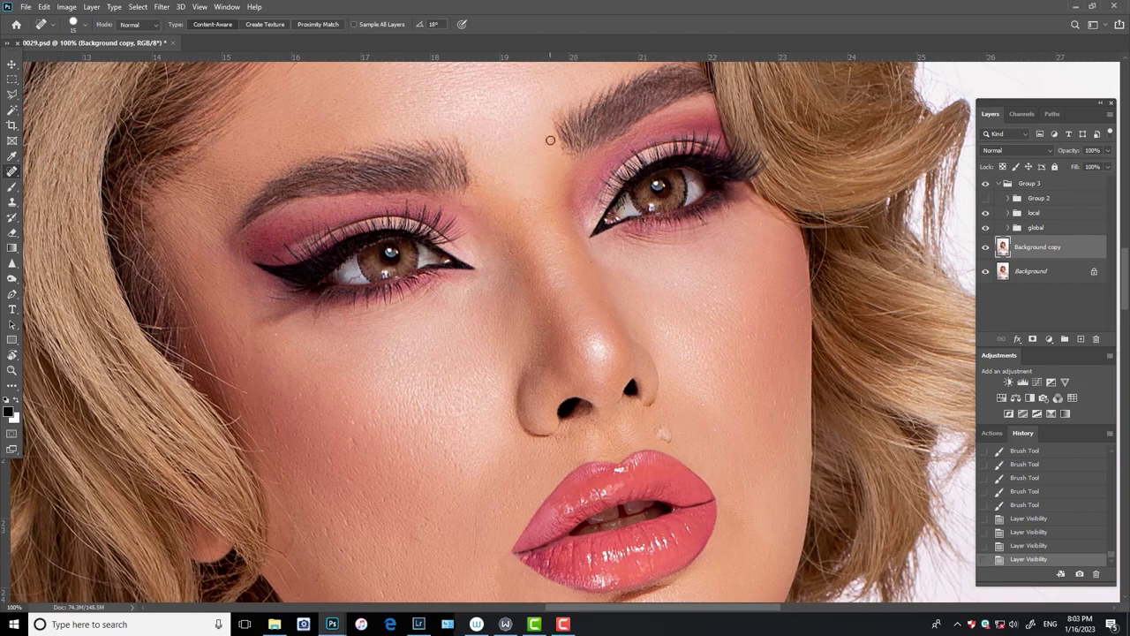
{"action": "left_click", "coordinate": [550, 140]}
{"action": "left_click", "coordinate": [586, 171]}
{"action": "key", "text": "bracketleft"}
{"action": "key", "text": "bracketleft"}
{"action": "key", "text": "bracketleft"}
{"action": "left_click", "coordinate": [349, 221]}
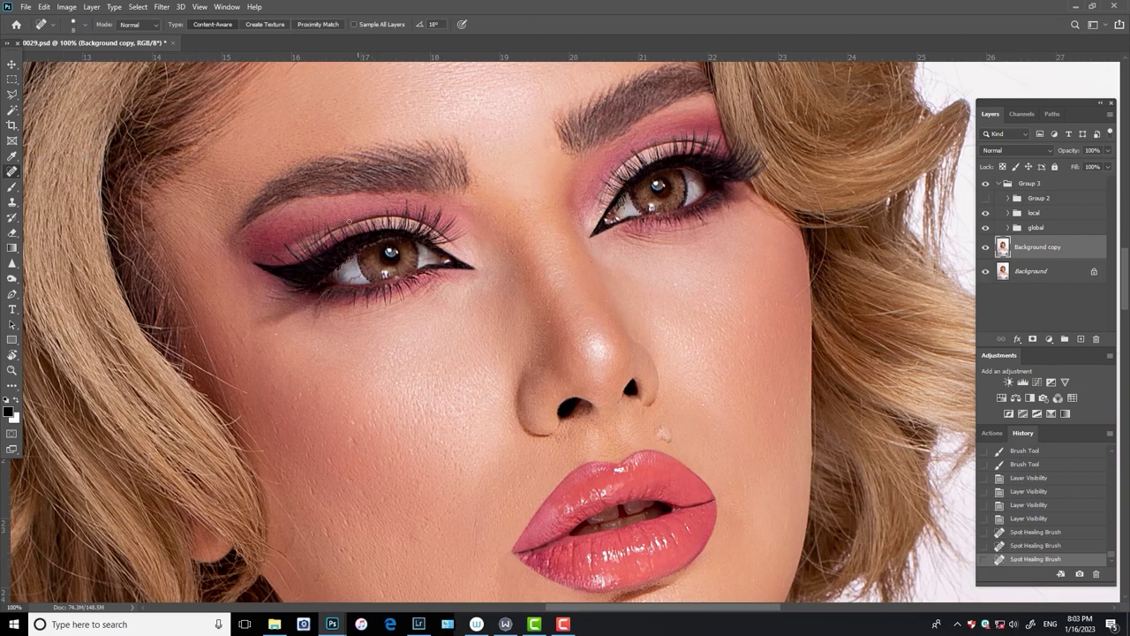
{"action": "left_click_drag", "start_coordinate": [262, 222], "coordinate": [292, 205]}
{"action": "left_click", "coordinate": [399, 199]}
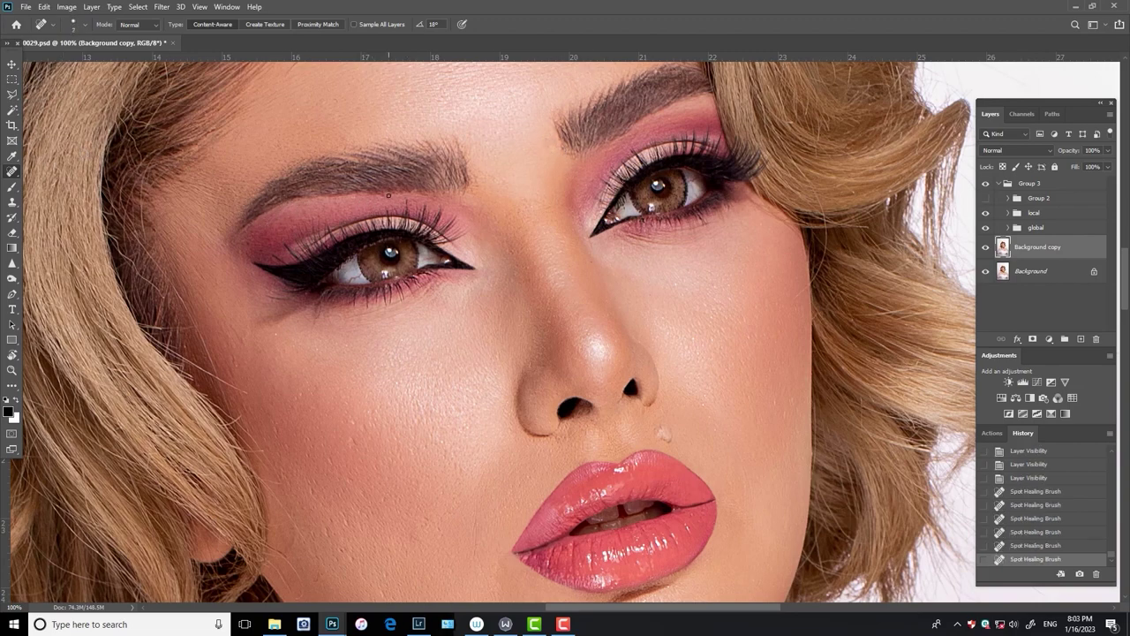
{"action": "left_click", "coordinate": [462, 204]}
{"action": "left_click", "coordinate": [530, 208]}
{"action": "left_click", "coordinate": [653, 203]}
{"action": "left_click", "coordinate": [521, 190]}
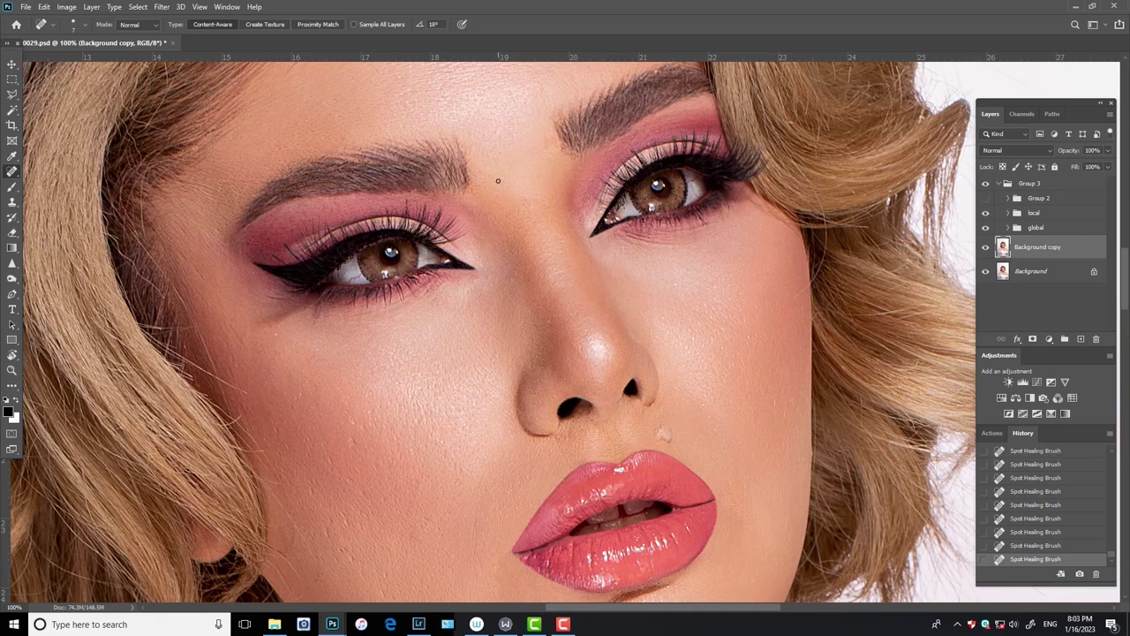
- Clone Stamp over three blemishes on the cheek
{"action": "left_click_drag", "start_coordinate": [507, 180], "coordinate": [516, 238]}
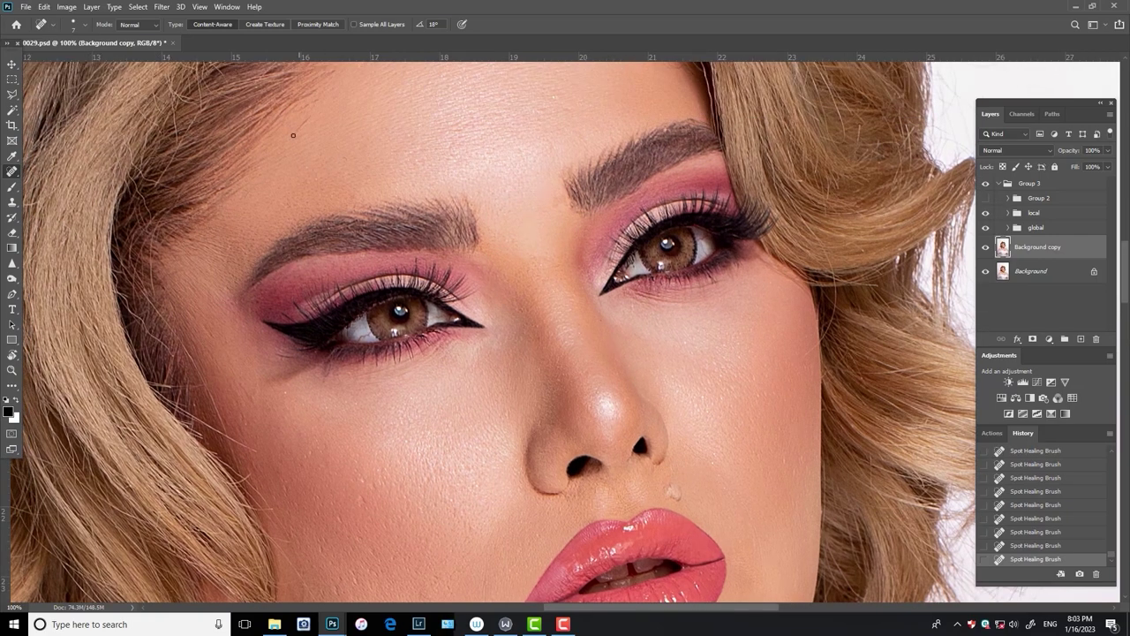
{"action": "scroll", "coordinate": [718, 353], "scroll_direction": "down", "scroll_amount": 1, "text": "alt"}
{"action": "scroll", "coordinate": [637, 444], "scroll_direction": "down", "scroll_amount": 3}
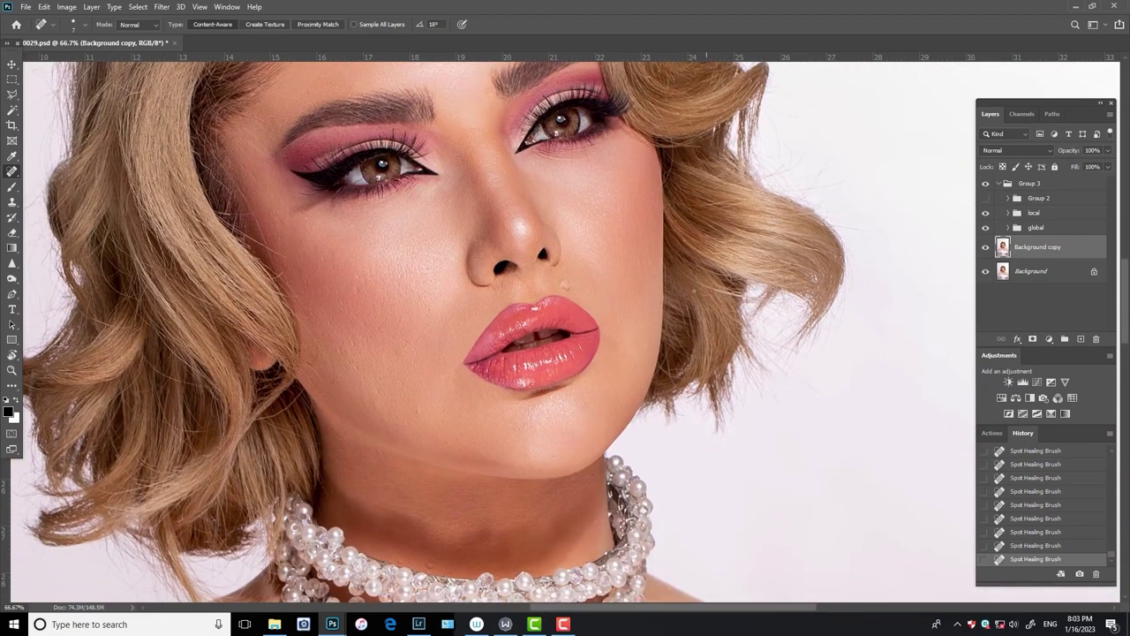
{"action": "key", "text": "ctrl+plus"}
{"action": "key", "text": "s"}
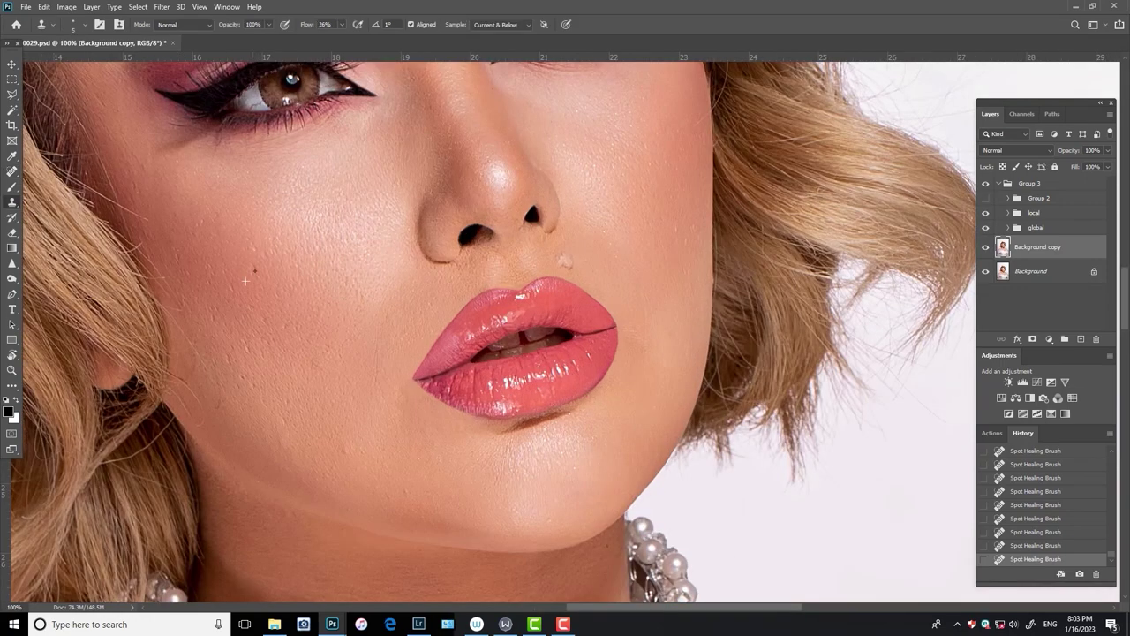
{"action": "left_click", "coordinate": [245, 281]}
{"action": "left_click", "coordinate": [254, 270]}
{"action": "left_click", "coordinate": [237, 258]}
- Return to the Spot Healing Brush and heal six spots on the cheek
{"action": "key", "text": "i"}
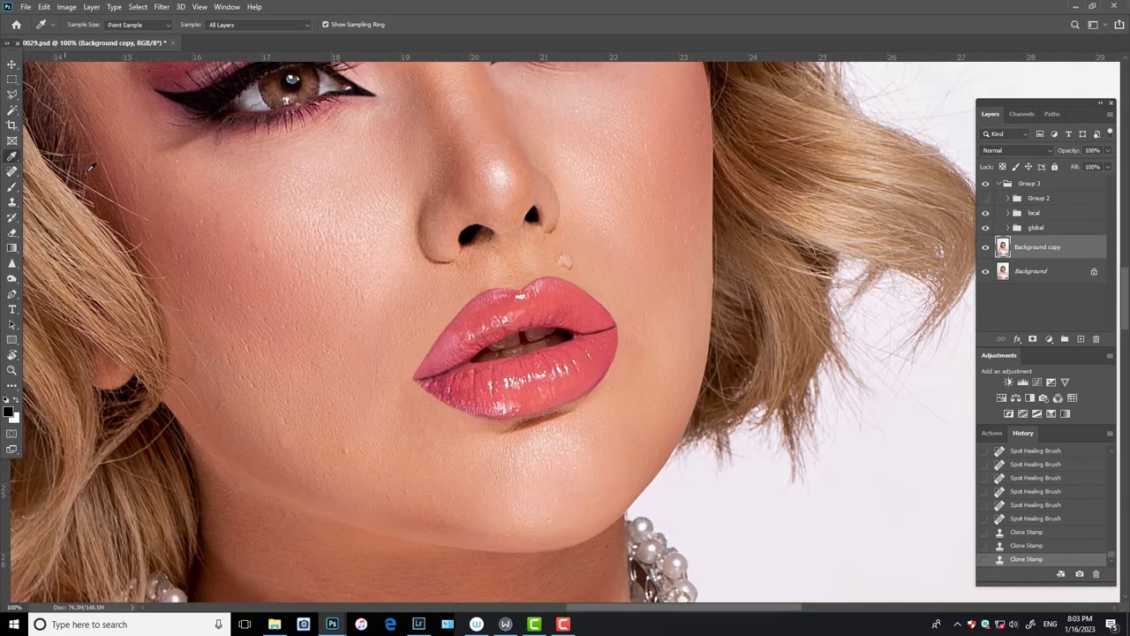
{"action": "left_click", "coordinate": [12, 170]}
{"action": "left_click", "coordinate": [61, 170]}
{"action": "left_click", "coordinate": [255, 248]}
{"action": "left_click", "coordinate": [269, 279]}
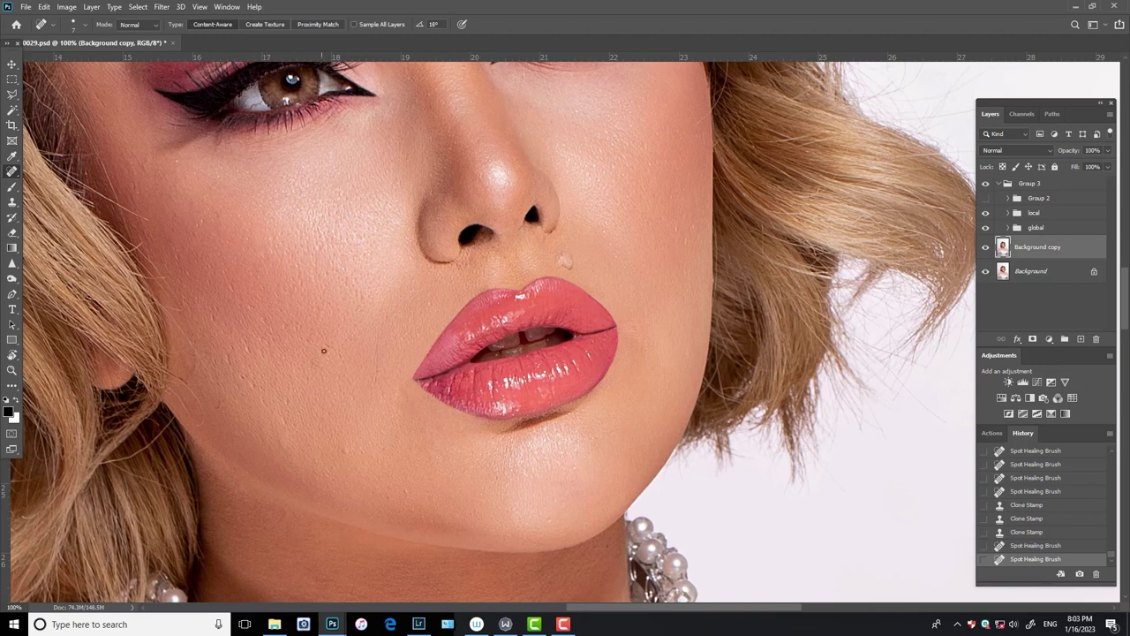
{"action": "left_click", "coordinate": [323, 350]}
{"action": "left_click", "coordinate": [328, 349]}
{"action": "left_click", "coordinate": [262, 320]}
{"action": "left_click", "coordinate": [252, 310]}
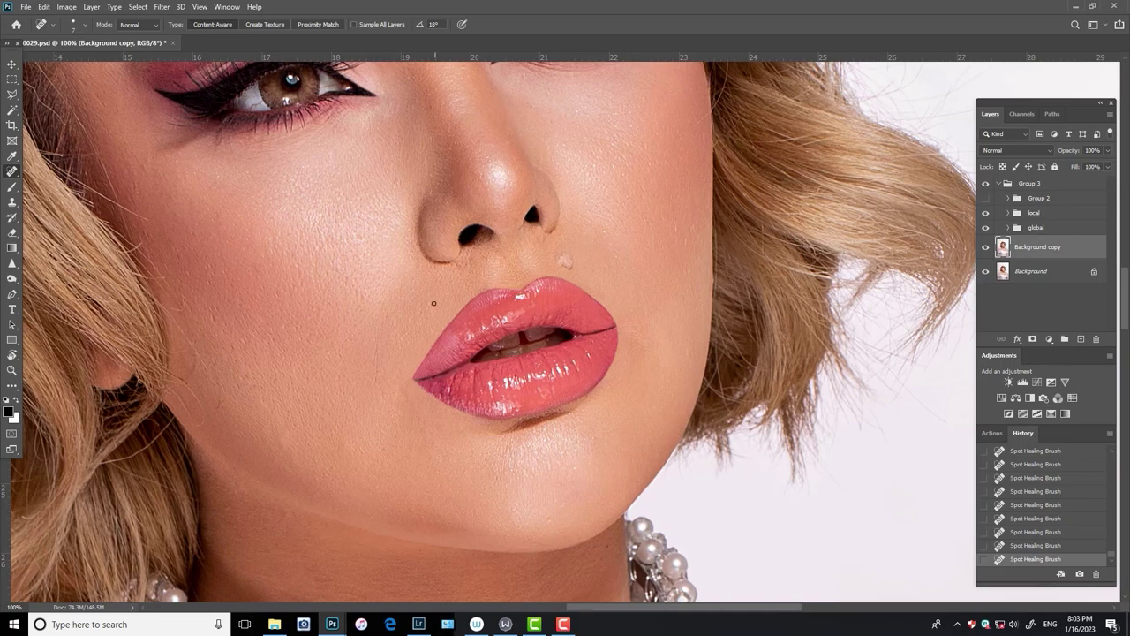
- Heal the dark spot and other marks on the forehead
{"action": "left_click_drag", "start_coordinate": [617, 262], "coordinate": [628, 350]}
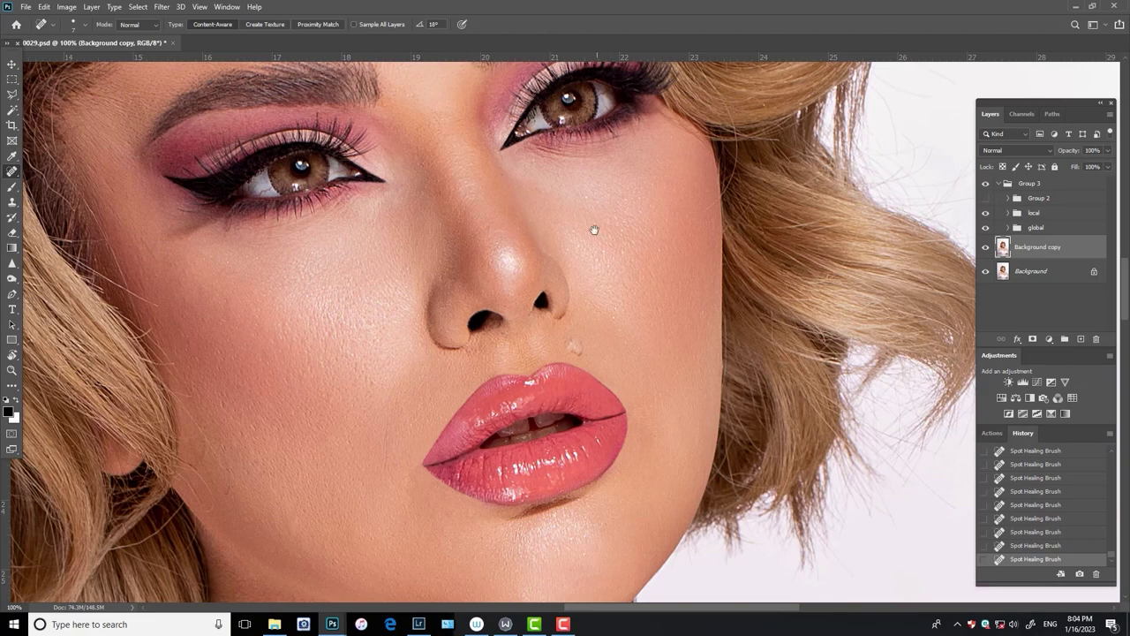
{"action": "mouse_move", "coordinate": [595, 227]}
{"action": "left_mouse_down"}
{"action": "mouse_move", "coordinate": [591, 303]}
{"action": "mouse_move", "coordinate": [661, 400]}
{"action": "left_mouse_up"}
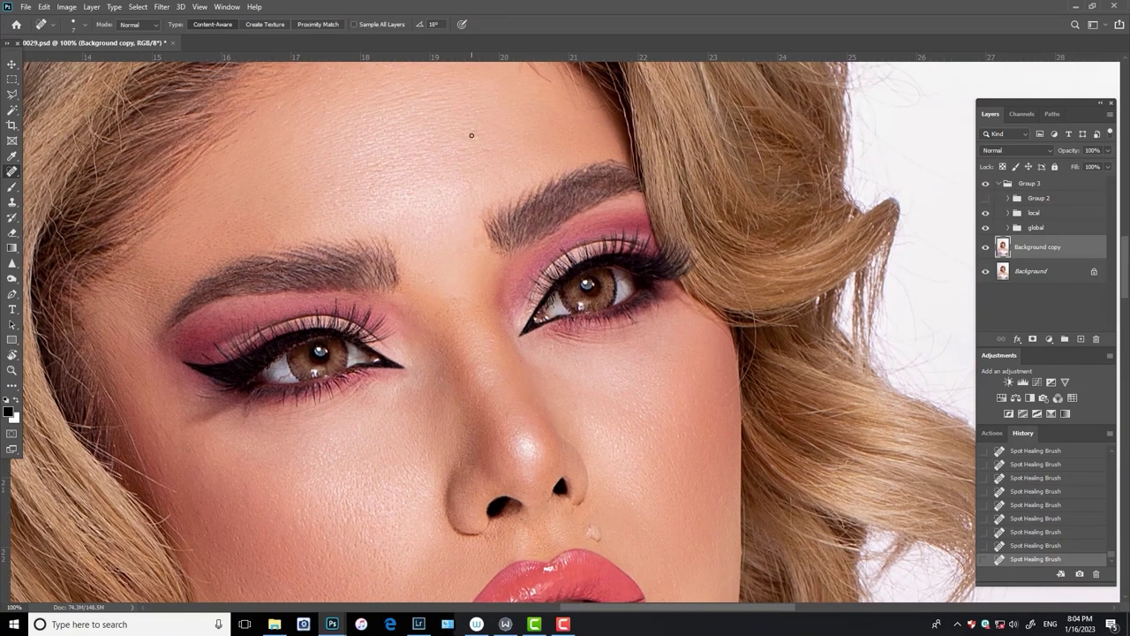
{"action": "left_click_drag", "start_coordinate": [488, 151], "coordinate": [525, 209]}
{"action": "left_click_drag", "start_coordinate": [301, 257], "coordinate": [289, 335]}
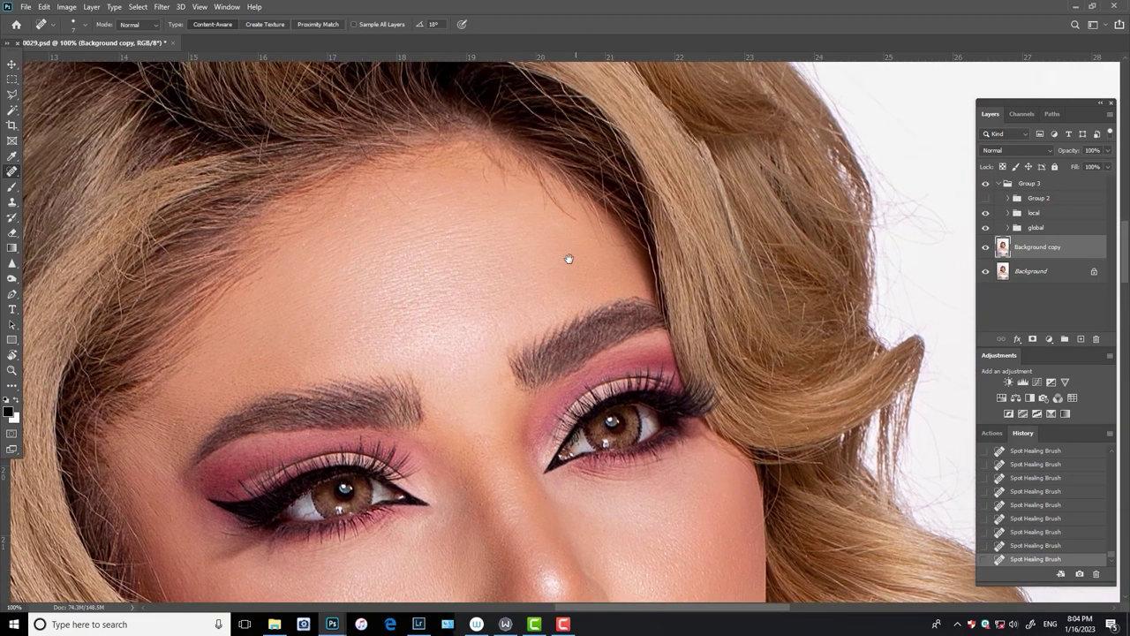
{"action": "left_click_drag", "start_coordinate": [553, 196], "coordinate": [547, 210]}
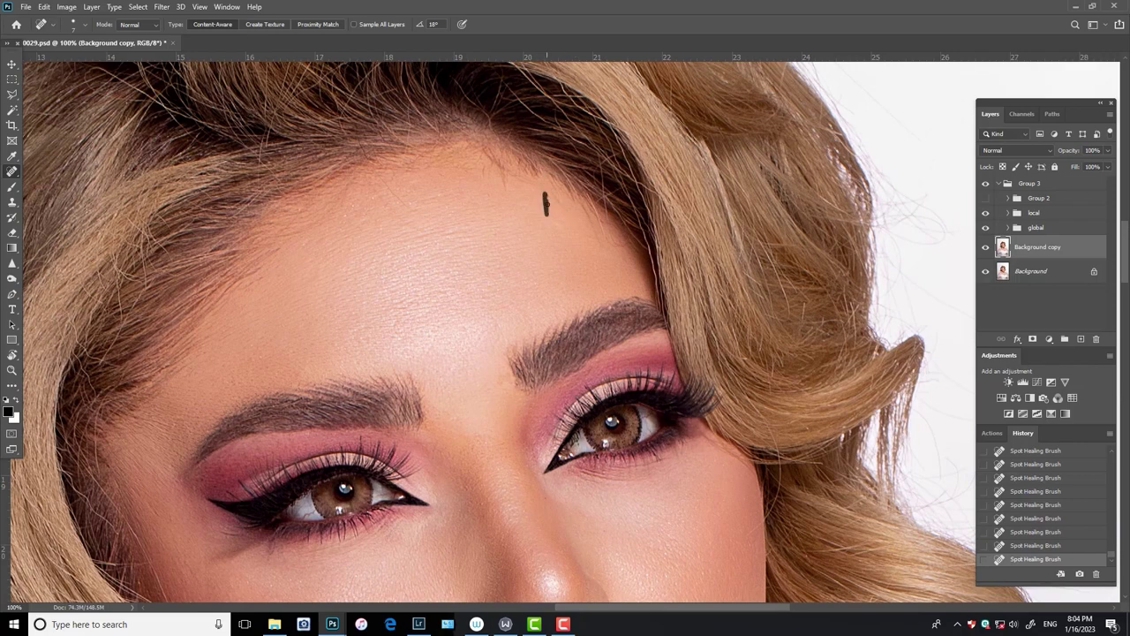
{"action": "left_click", "coordinate": [408, 205]}
{"action": "left_click", "coordinate": [395, 205]}
{"action": "left_click_drag", "start_coordinate": [265, 264], "coordinate": [250, 277]}
{"action": "left_click_drag", "start_coordinate": [580, 574], "coordinate": [525, 342]}
- Zoom out to the whole portrait and save the document
{"action": "left_click_drag", "start_coordinate": [575, 420], "coordinate": [588, 327]}
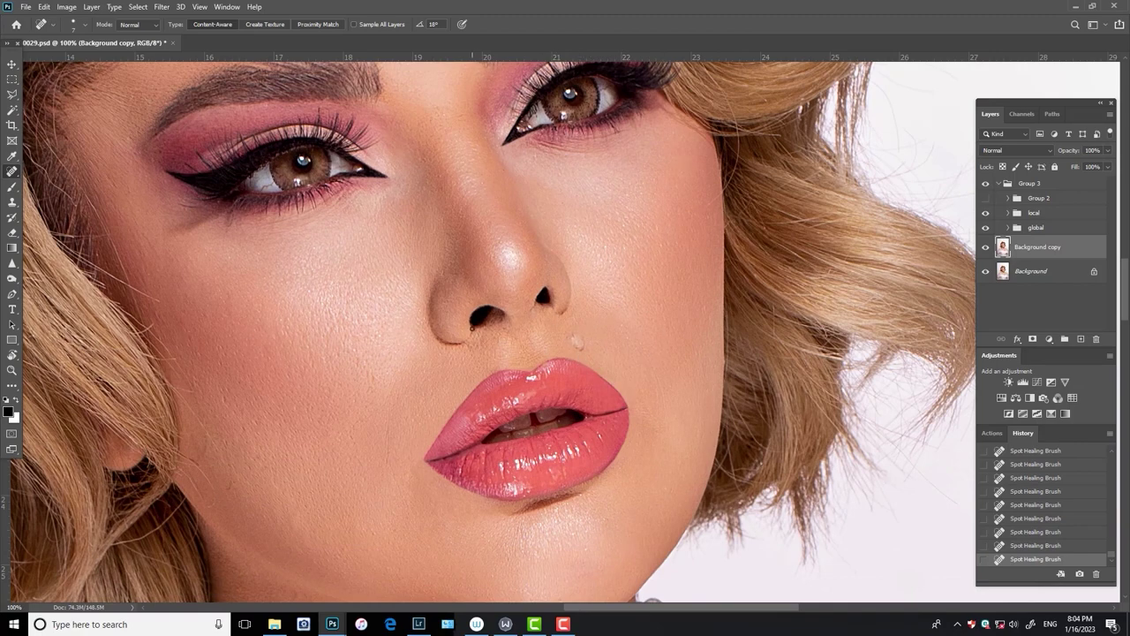
{"action": "key", "text": "ctrl"}
{"action": "key", "text": "ctrl+minus"}
{"action": "key", "text": "ctrl+minus"}
{"action": "key", "text": "ctrl+s"}
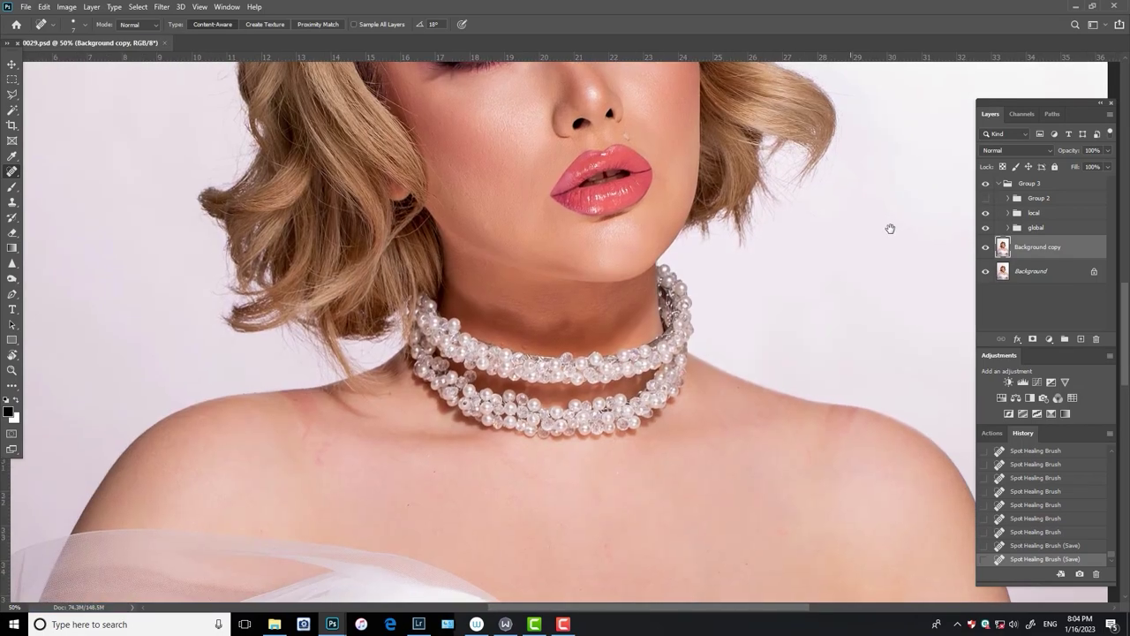
- Patch the blotchy area on the left shoulder with clean nearby skin
{"action": "left_click_drag", "start_coordinate": [852, 391], "coordinate": [890, 227]}
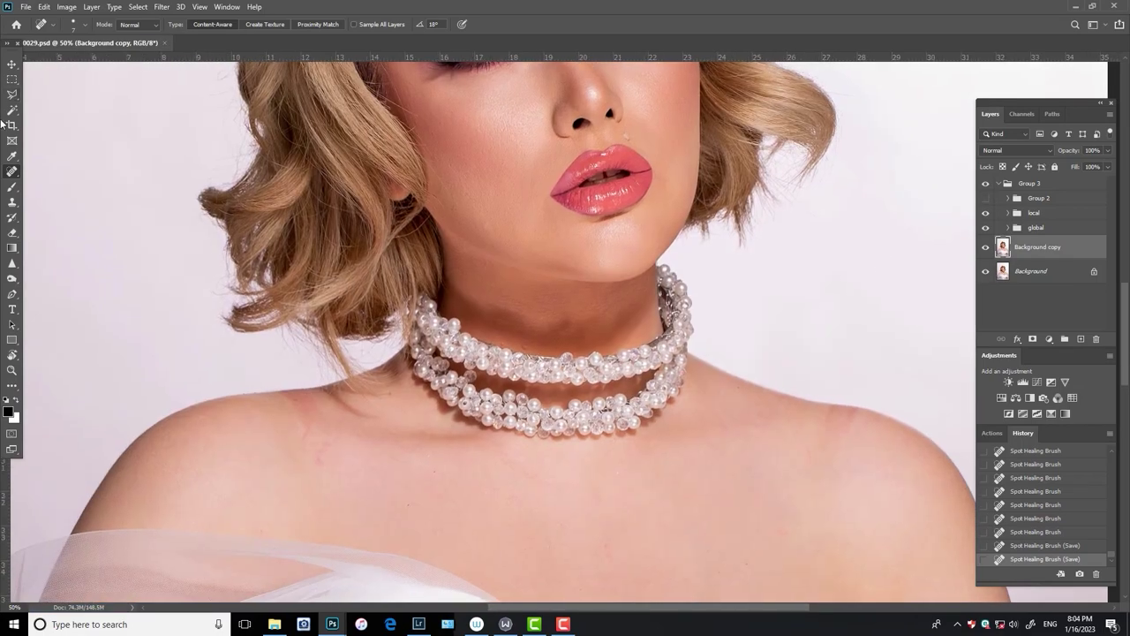
{"action": "right_click", "coordinate": [18, 170]}
{"action": "left_click", "coordinate": [60, 193]}
{"action": "left_click_drag", "start_coordinate": [285, 396], "coordinate": [285, 399]}
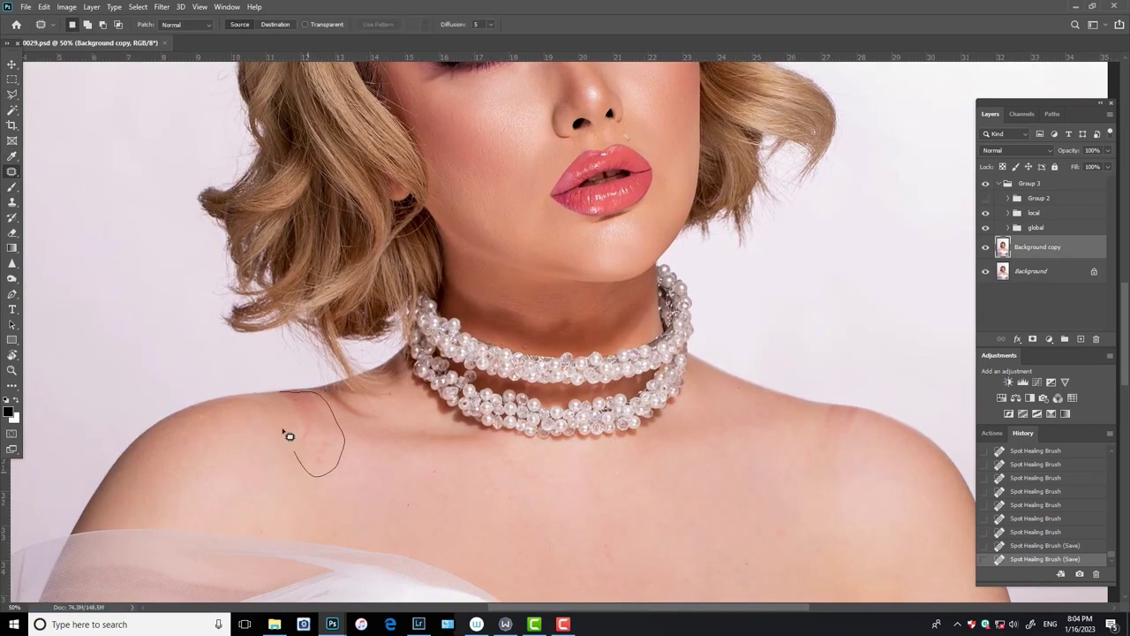
{"action": "left_click_drag", "start_coordinate": [328, 431], "coordinate": [270, 448]}
{"action": "key", "text": "ctrl+d"}
- Patch a blotch on the right shoulder and a blemish on the chest
{"action": "mouse_move", "coordinate": [852, 439]}
{"action": "left_mouse_down"}
{"action": "mouse_move", "coordinate": [833, 409]}
{"action": "mouse_move", "coordinate": [812, 447]}
{"action": "mouse_move", "coordinate": [863, 424]}
{"action": "mouse_move", "coordinate": [853, 454]}
{"action": "left_mouse_up"}
{"action": "key", "text": "ctrl+d"}
{"action": "key", "text": "ctrl+d"}
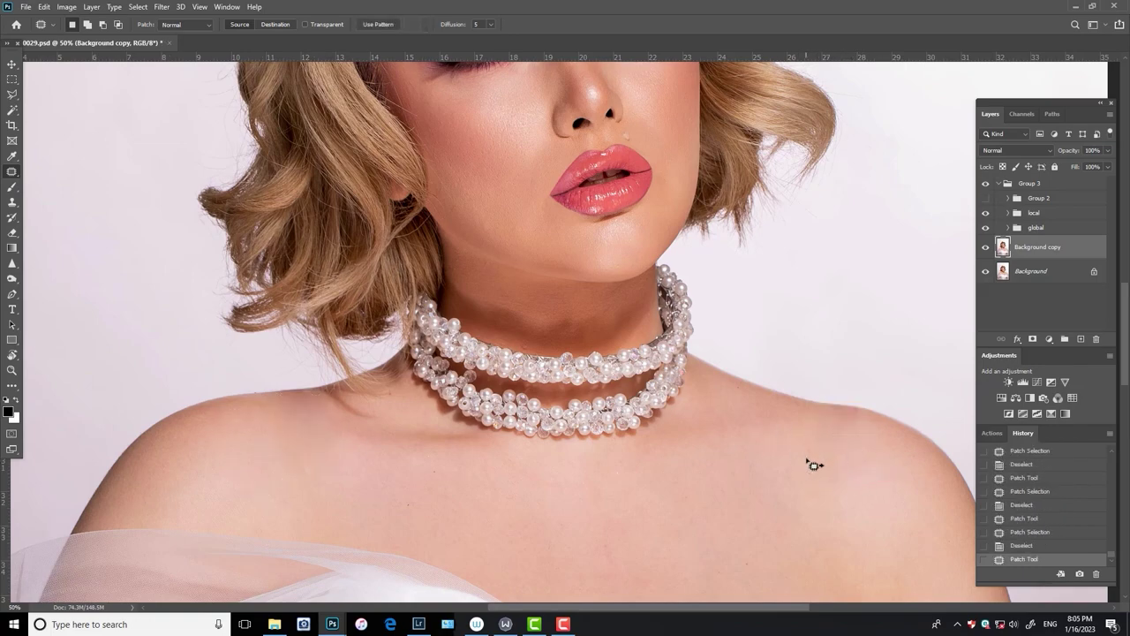
{"action": "left_click_drag", "start_coordinate": [683, 510], "coordinate": [670, 305]}
{"action": "mouse_move", "coordinate": [803, 416]}
{"action": "left_mouse_down"}
{"action": "mouse_move", "coordinate": [742, 391]}
{"action": "mouse_move", "coordinate": [844, 422]}
{"action": "left_mouse_up"}
- Patch the marks near the collarbone and chest, then hide the retouched copy to compare
{"action": "key", "text": "ctrl+d"}
{"action": "scroll", "coordinate": [666, 285], "scroll_direction": "up", "scroll_amount": 5}
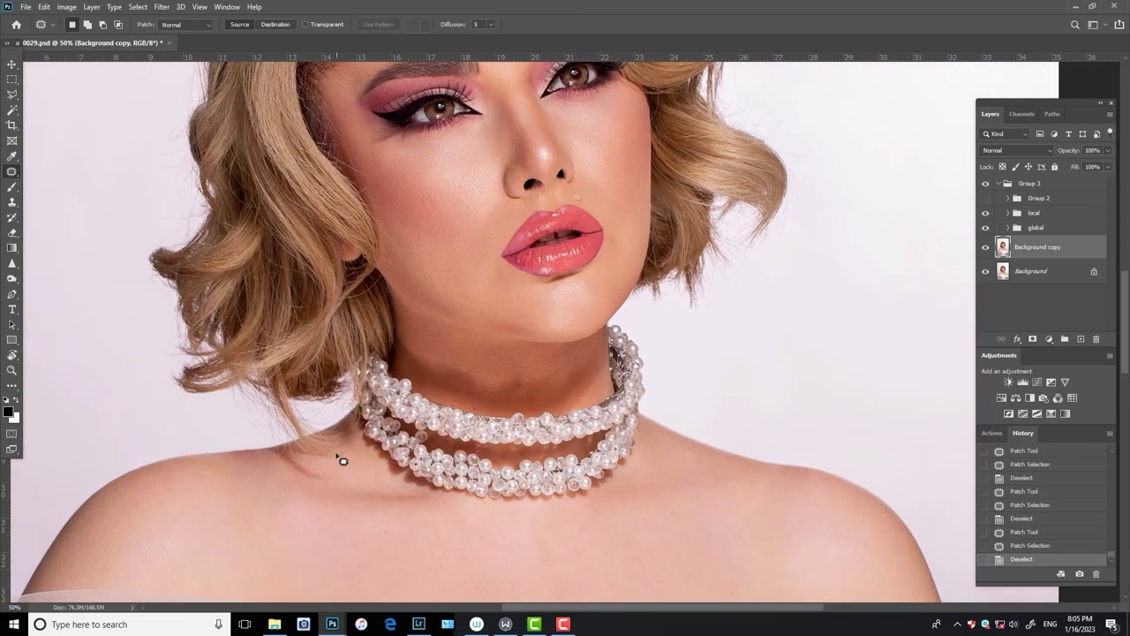
{"action": "left_click_drag", "start_coordinate": [341, 459], "coordinate": [419, 453]}
{"action": "key", "text": "ctrl+d"}
{"action": "mouse_move", "coordinate": [341, 461]}
{"action": "left_mouse_down"}
{"action": "mouse_move", "coordinate": [353, 574]}
{"action": "mouse_move", "coordinate": [424, 517]}
{"action": "left_mouse_up"}
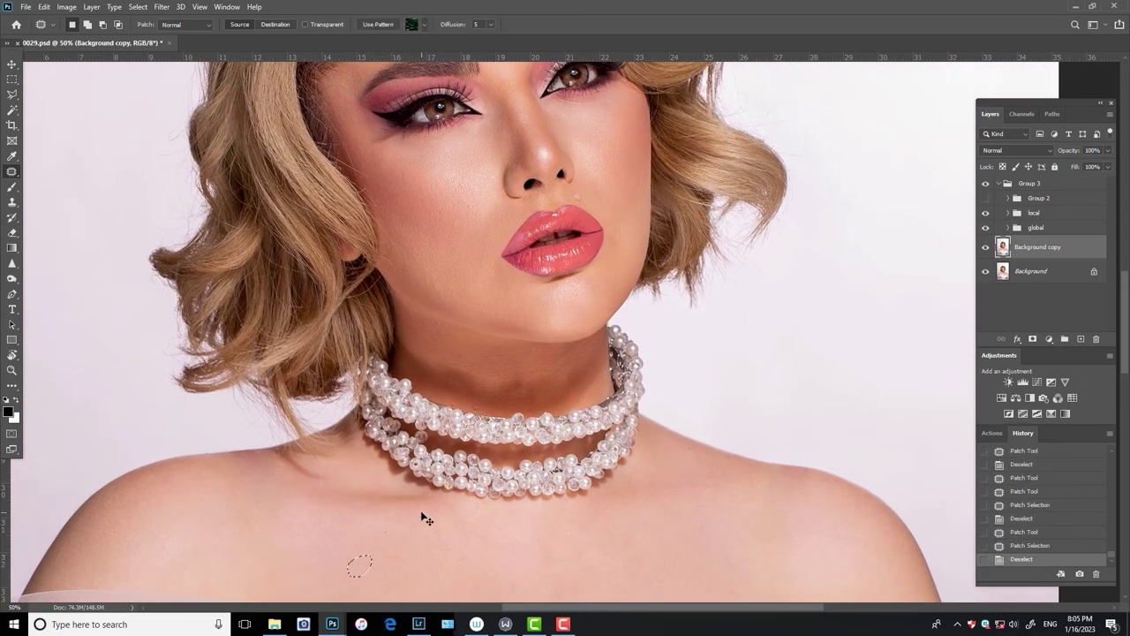
{"action": "key", "text": "ctrl+d"}
{"action": "scroll", "coordinate": [700, 364], "scroll_direction": "up", "scroll_amount": 2}
{"action": "left_click", "coordinate": [986, 246]}
- Show the retouched copy again, save, and turn on the black-and-white checking view
{"action": "left_click", "coordinate": [985, 246]}
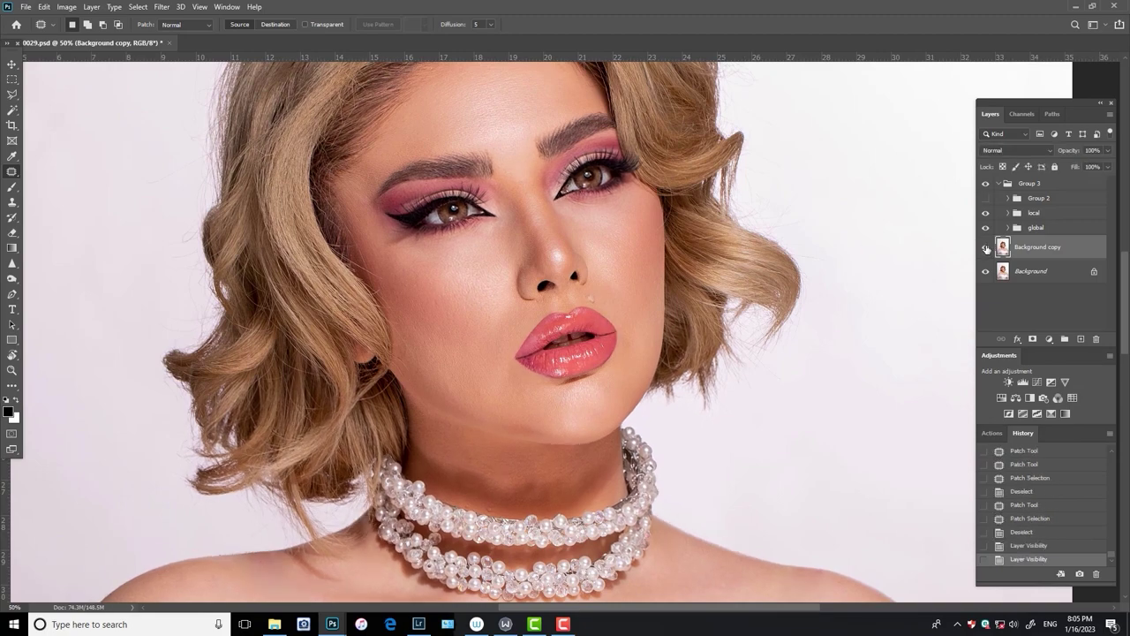
{"action": "scroll", "coordinate": [814, 291], "scroll_direction": "up", "scroll_amount": 2}
{"action": "left_click", "coordinate": [13, 64]}
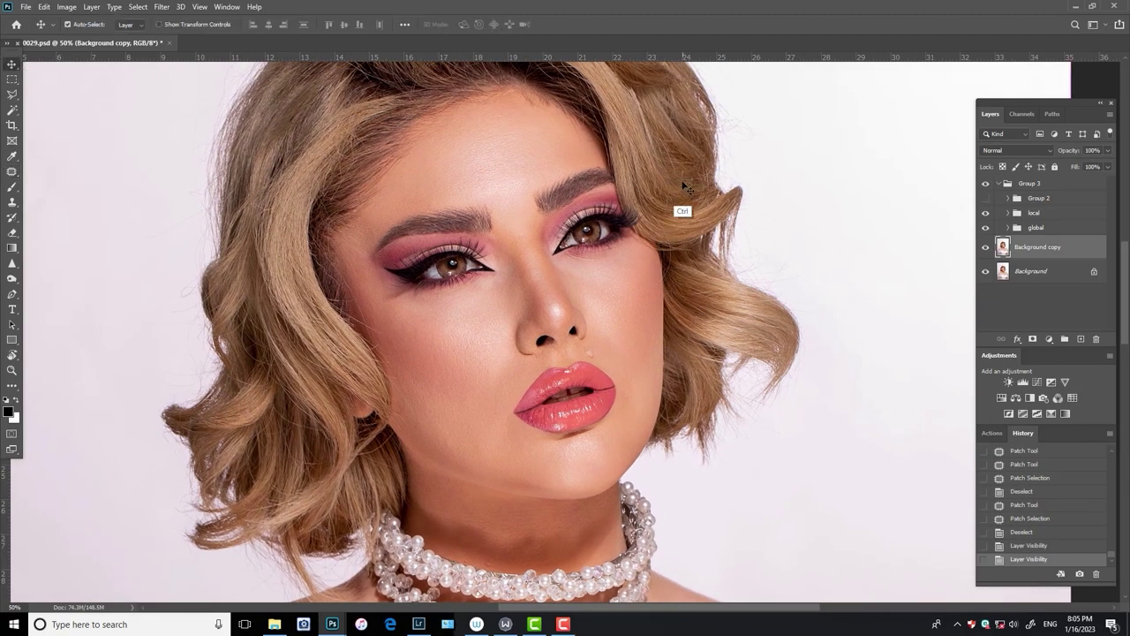
{"action": "key", "text": "ctrl+s"}
{"action": "left_click", "coordinate": [985, 198]}
- On the global group's dodge mask, paint faint brightening on the cheek and under the eye
{"action": "key", "text": "b"}
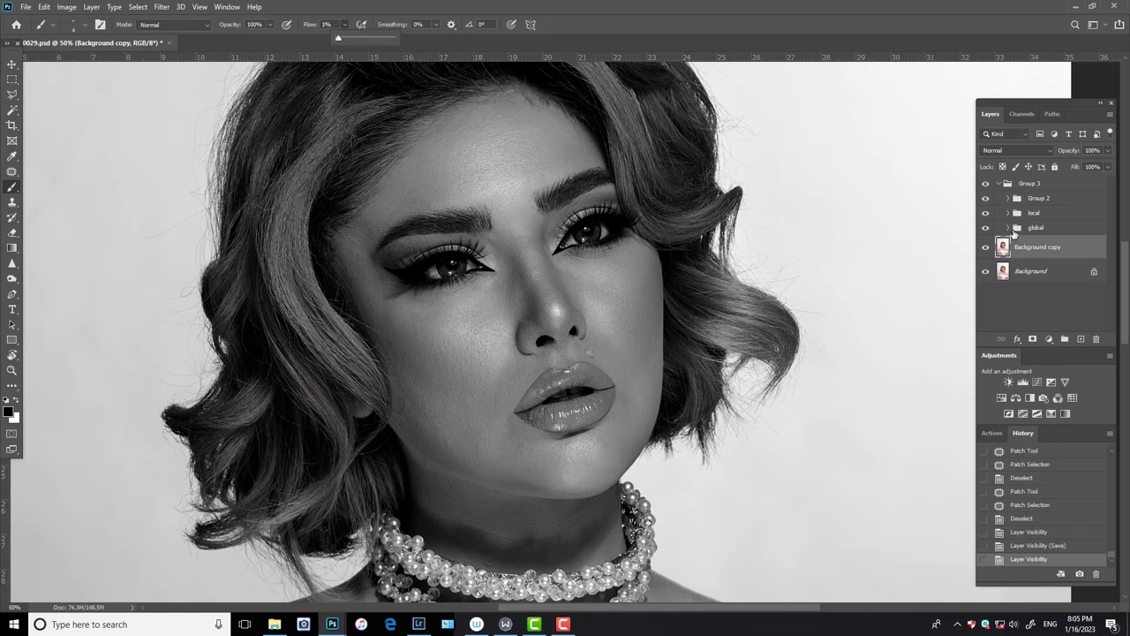
{"action": "left_click", "coordinate": [1008, 227]}
{"action": "left_click", "coordinate": [1049, 271]}
{"action": "left_click_drag", "start_coordinate": [612, 281], "coordinate": [615, 277]}
{"action": "left_click_drag", "start_coordinate": [615, 277], "coordinate": [612, 255]}
{"action": "left_click_drag", "start_coordinate": [609, 256], "coordinate": [597, 259]}
{"action": "left_click_drag", "start_coordinate": [593, 259], "coordinate": [577, 264]}
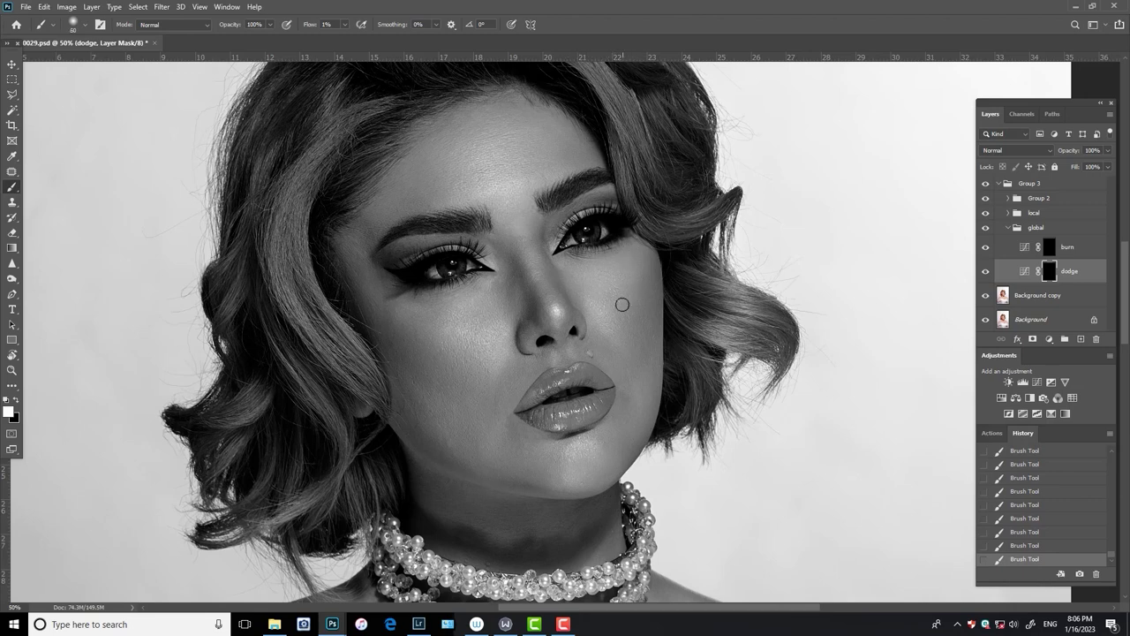
- Add more cheek brightening, comparing the dodge layer and resizing the brush between 25 and 45
{"action": "key", "text": "bracketright"}
{"action": "key", "text": "ctrl+comma"}
{"action": "key", "text": "ctrl+comma"}
{"action": "left_click_drag", "start_coordinate": [650, 275], "coordinate": [621, 279]}
{"action": "key", "text": "bracketright"}
{"action": "key", "text": "bracketright"}
{"action": "key", "text": "bracketleft"}
{"action": "key", "text": "bracketleft"}
{"action": "key", "text": "bracketleft"}
{"action": "key", "text": "bracketleft"}
{"action": "key", "text": "bracketright"}
{"action": "key", "text": "bracketright"}
{"action": "key", "text": "bracketleft"}
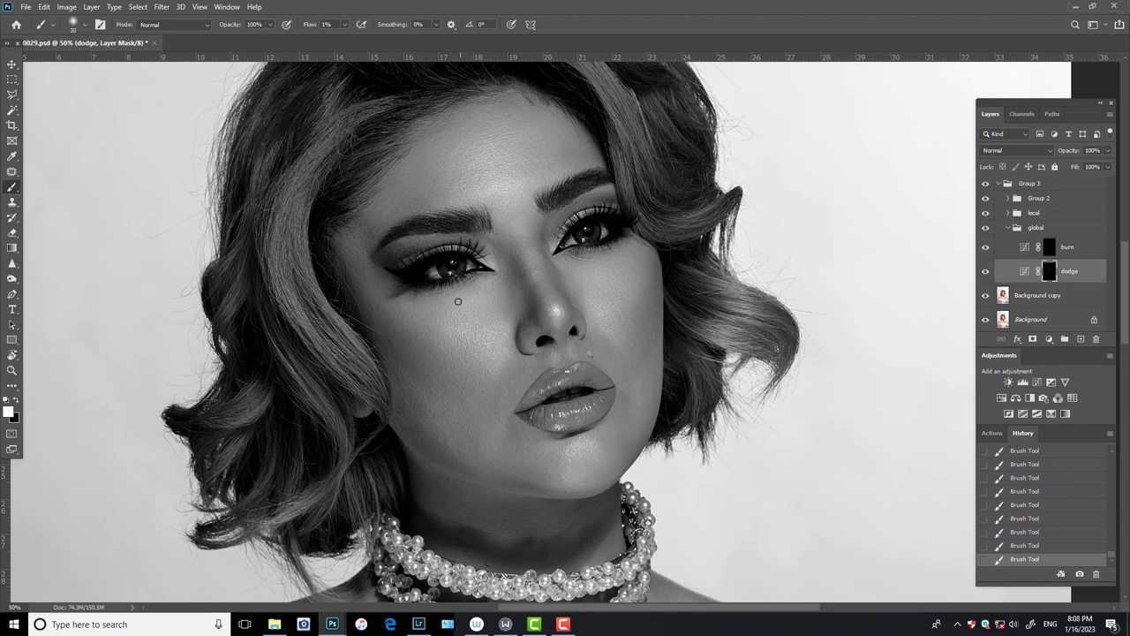
- Recheck the black-and-white view, then dodge the nose bridge up toward the forehead, resizing the brush to about 25
{"action": "left_click", "coordinate": [987, 198]}
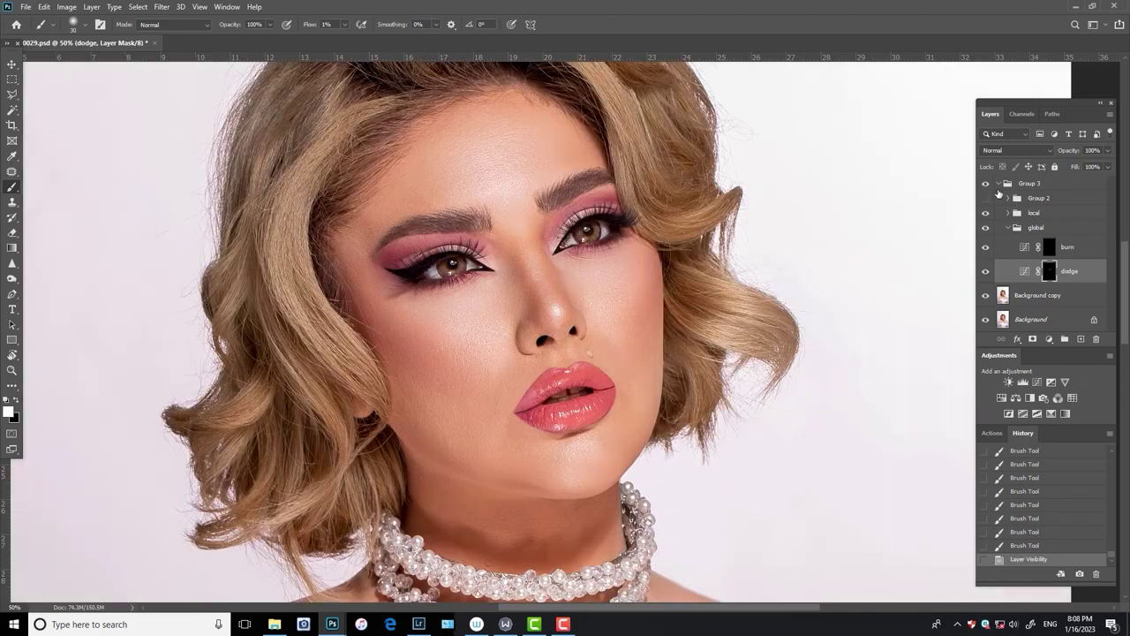
{"action": "left_click", "coordinate": [986, 197]}
{"action": "left_click", "coordinate": [986, 227]}
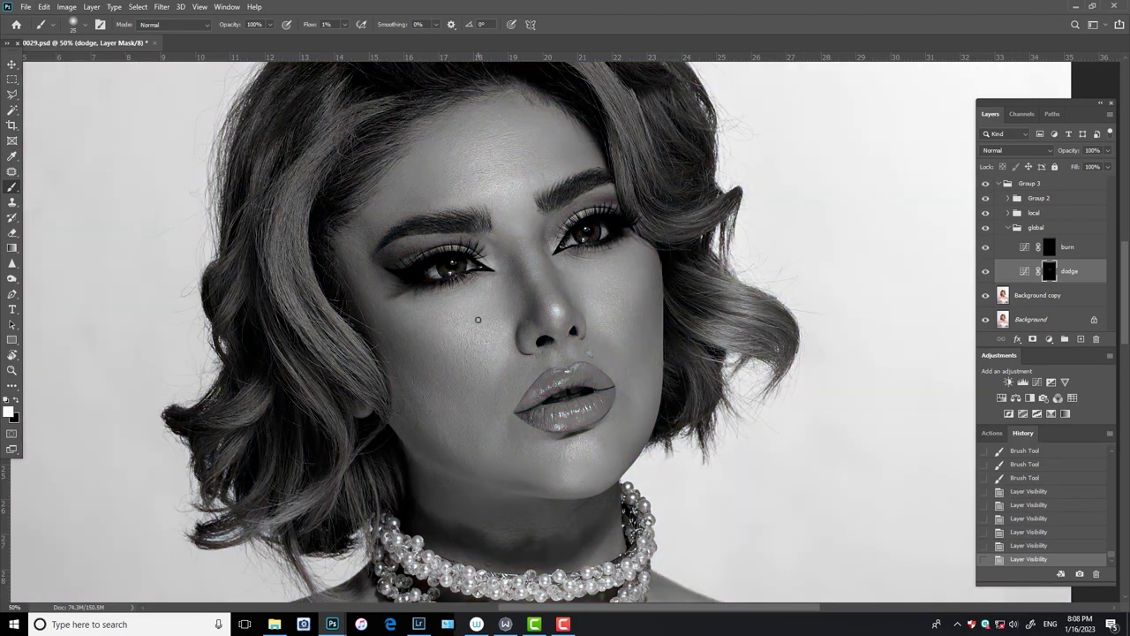
{"action": "mouse_move", "coordinate": [430, 314]}
{"action": "left_mouse_down"}
{"action": "mouse_move", "coordinate": [548, 296]}
{"action": "mouse_move", "coordinate": [532, 263]}
{"action": "left_mouse_up"}
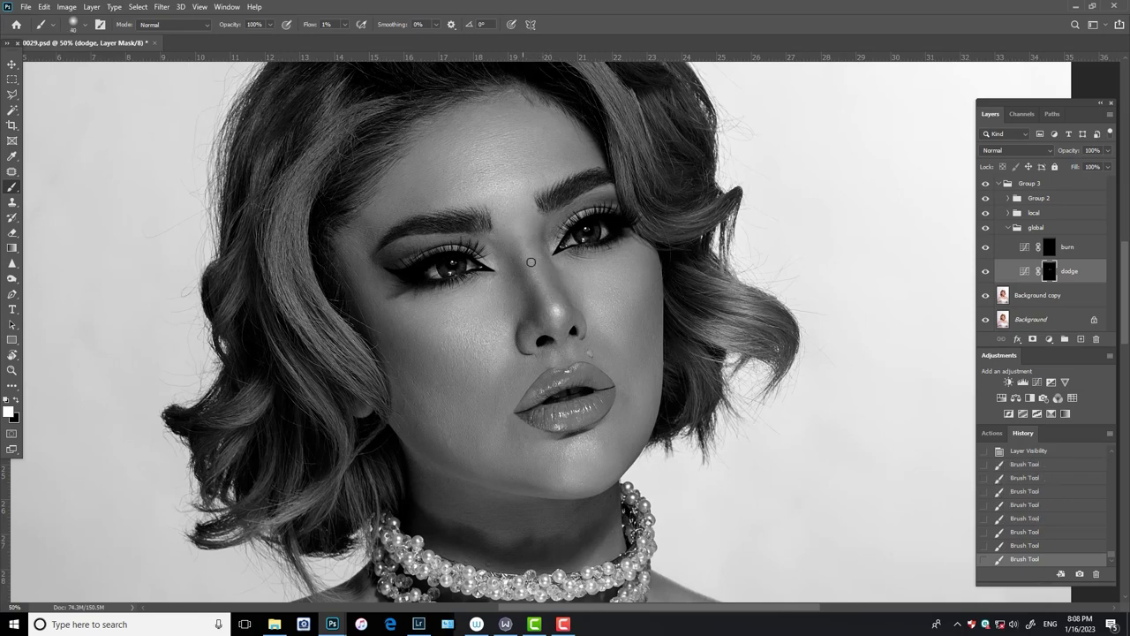
{"action": "left_click_drag", "start_coordinate": [514, 220], "coordinate": [510, 214]}
{"action": "key", "text": "bracketleft"}
{"action": "key", "text": "bracketleft"}
{"action": "key", "text": "bracketright"}
{"action": "key", "text": "bracketleft"}
{"action": "key", "text": "bracketleft"}
{"action": "key", "text": "bracketleft"}
- Toggle the dodge layer to compare, then dab faint brightening beside the nose and on the forehead
{"action": "left_click", "coordinate": [986, 272]}
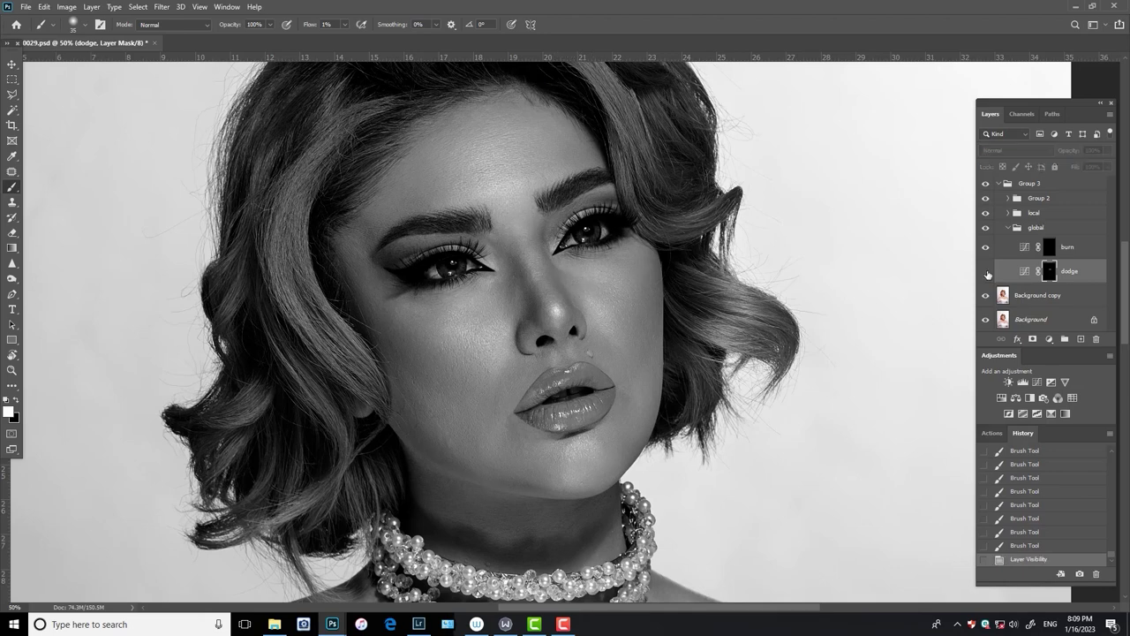
{"action": "left_click", "coordinate": [986, 272]}
{"action": "left_click", "coordinate": [581, 274]}
{"action": "left_click", "coordinate": [568, 273]}
{"action": "left_click", "coordinate": [577, 297]}
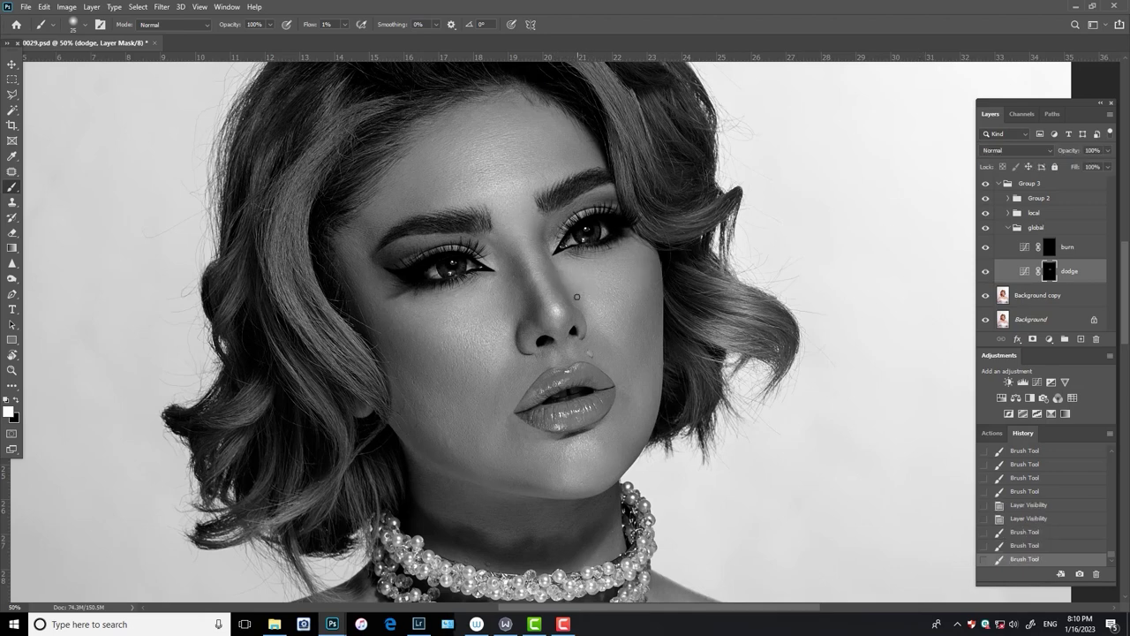
{"action": "left_click", "coordinate": [585, 266]}
{"action": "left_click", "coordinate": [534, 265]}
{"action": "left_click", "coordinate": [534, 266]}
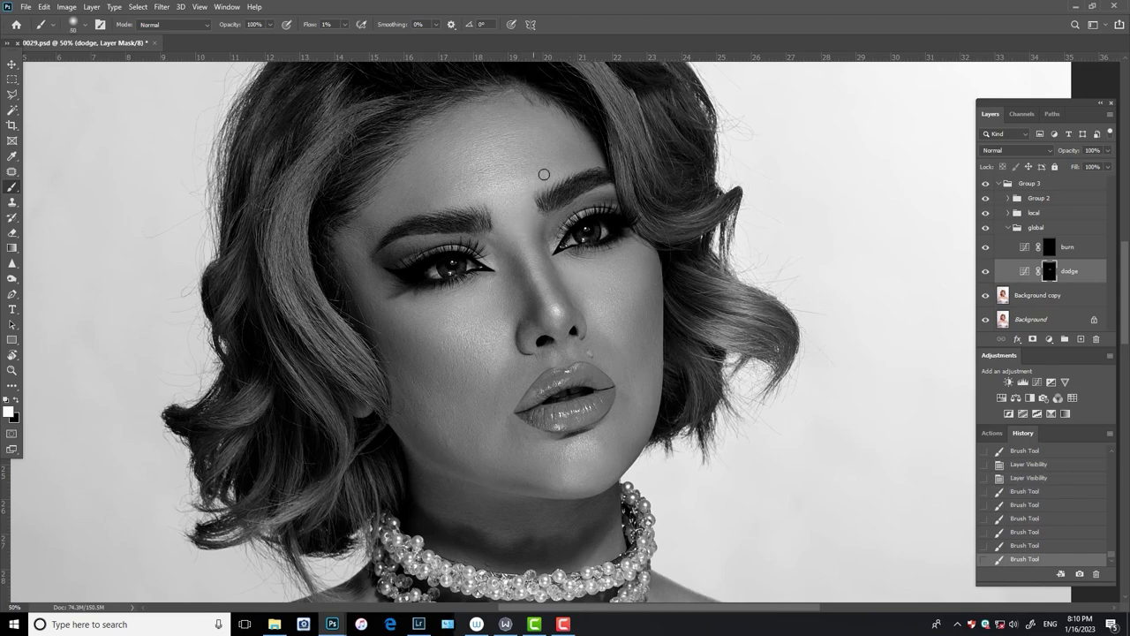
- Enlarge the brush to 40 for more forehead brightening, then resize it to about 30
{"action": "key", "text": "]"}
{"action": "left_click", "coordinate": [546, 173]}
{"action": "left_click", "coordinate": [529, 171]}
{"action": "key", "text": "["}
{"action": "key", "text": "bracketright"}
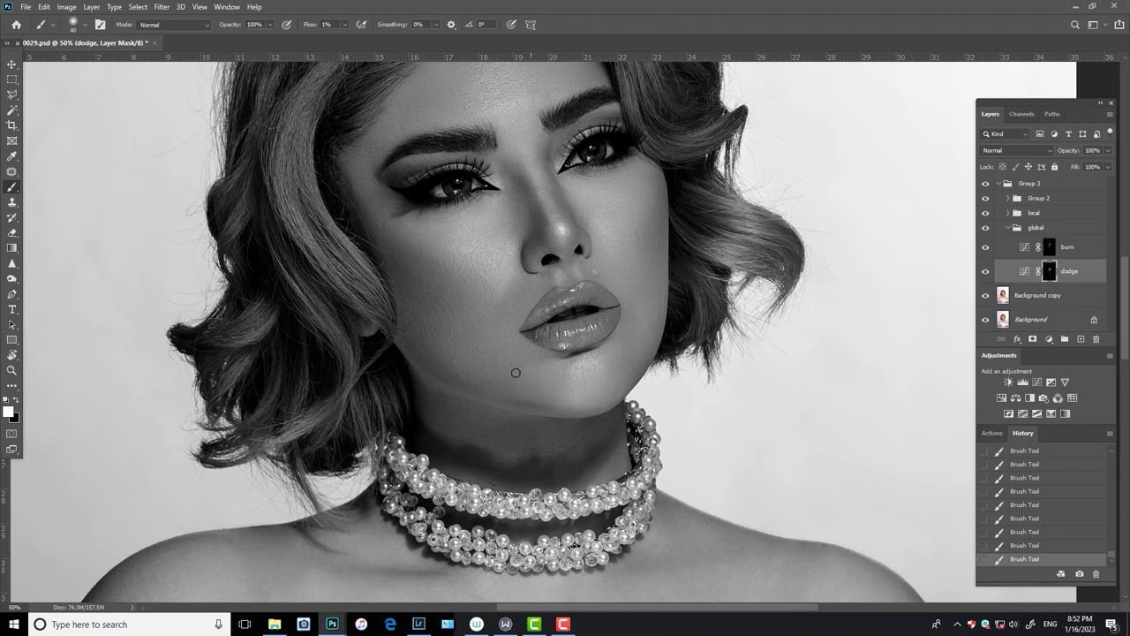
{"action": "key", "text": "bracketleft"}
- Compare the dodge layer again and brighten the dark spot beside the upper lip
{"action": "left_click", "coordinate": [985, 271]}
{"action": "left_click", "coordinate": [985, 271]}
{"action": "scroll", "coordinate": [757, 226], "scroll_direction": "up", "scroll_amount": 2}
{"action": "left_click_drag", "start_coordinate": [541, 345], "coordinate": [537, 345]}
{"action": "left_click_drag", "start_coordinate": [537, 344], "coordinate": [533, 343]}
{"action": "left_click_drag", "start_coordinate": [533, 343], "coordinate": [528, 342]}
{"action": "left_click_drag", "start_coordinate": [528, 342], "coordinate": [525, 341]}
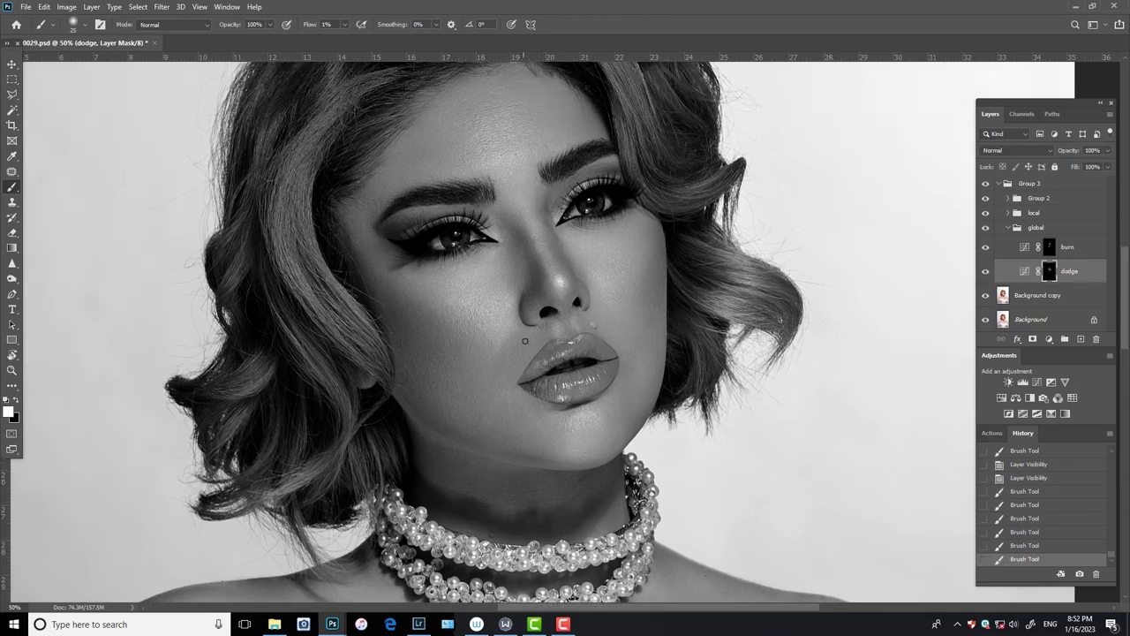
- Finish brightening beside the upper lip and hide the black-and-white check to view in colour
{"action": "left_click", "coordinate": [528, 345]}
{"action": "left_click", "coordinate": [525, 343]}
{"action": "left_click", "coordinate": [985, 198]}
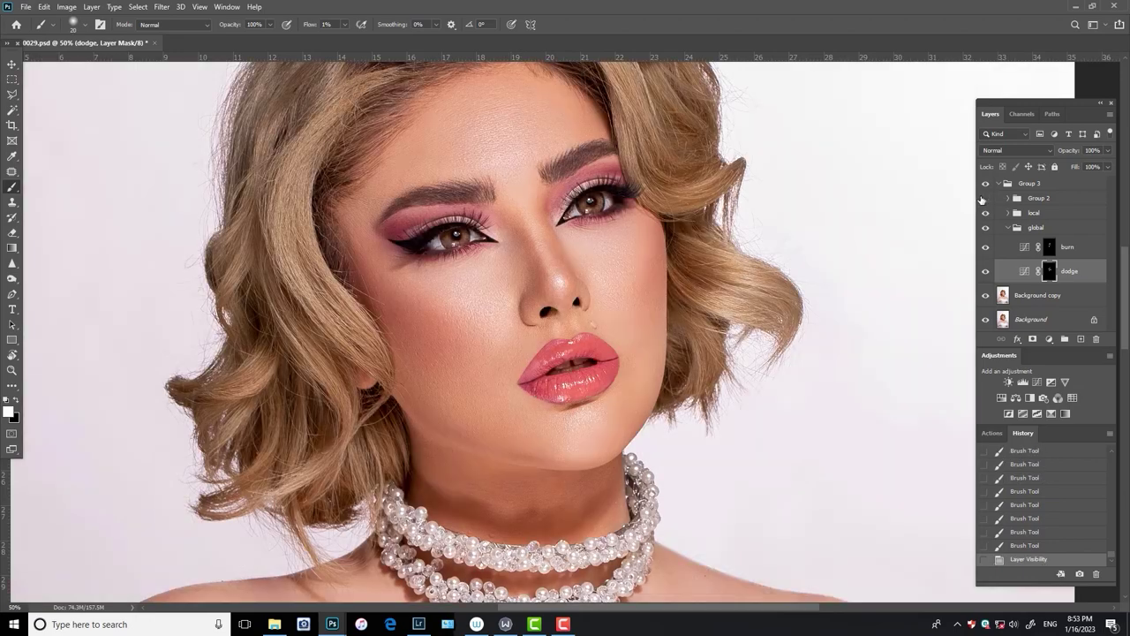
{"action": "left_click", "coordinate": [985, 213]}
{"action": "left_click", "coordinate": [986, 213]}
- Zoom out, raise brush flow to 6%, dab brightening on the neck, and shrink the brush to 60
{"action": "key", "text": "ctrl+minus"}
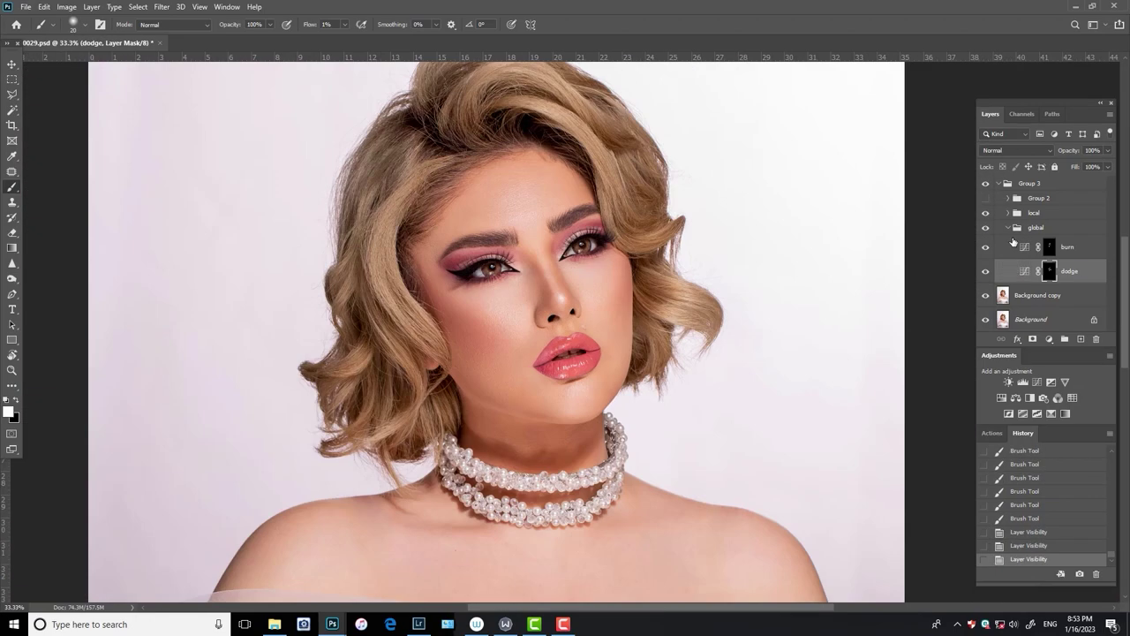
{"action": "left_click_drag", "start_coordinate": [345, 24], "coordinate": [351, 44]}
{"action": "left_click", "coordinate": [514, 448]}
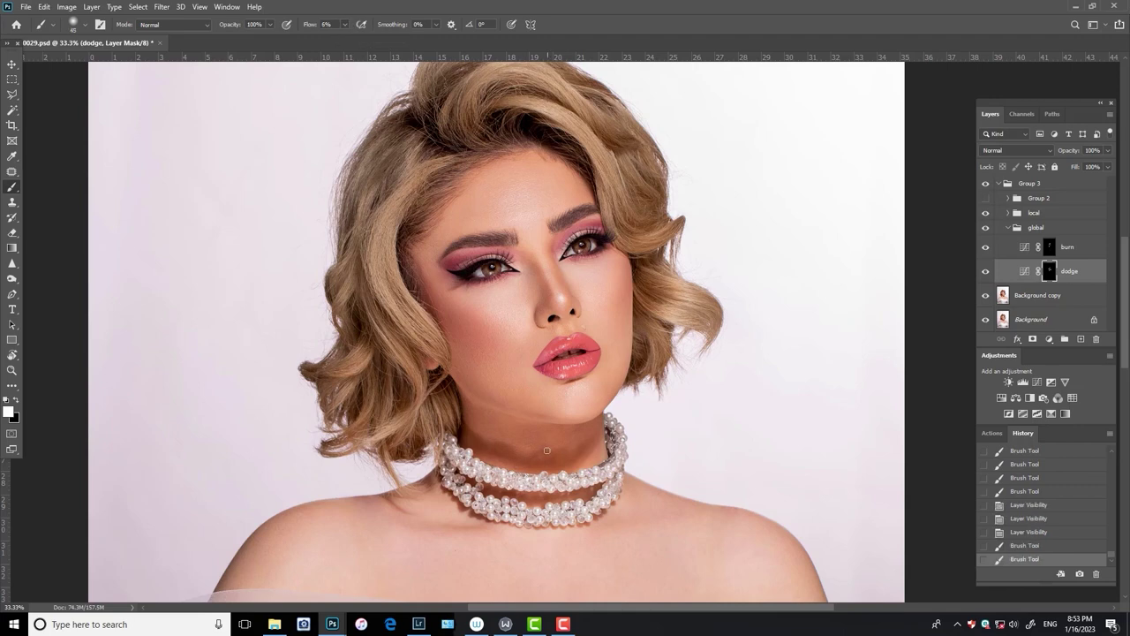
{"action": "left_click", "coordinate": [521, 448]}
{"action": "left_click", "coordinate": [530, 449]}
{"action": "left_click", "coordinate": [544, 449]}
{"action": "left_click", "coordinate": [544, 450]}
{"action": "left_click", "coordinate": [543, 451]}
{"action": "left_click", "coordinate": [542, 453]}
{"action": "key", "text": "bracketleft"}
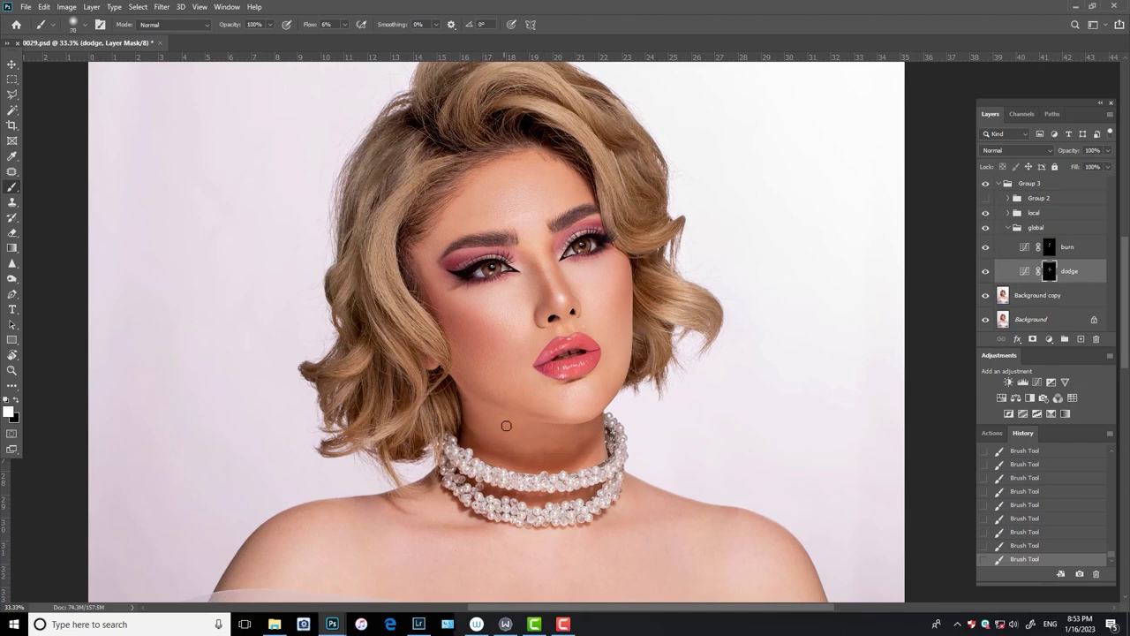
- Lower the brush flow to 2%, target the burn layer, and size the brush to 70
{"action": "left_click", "coordinate": [345, 24]}
{"action": "left_click_drag", "start_coordinate": [346, 38], "coordinate": [342, 38]}
{"action": "left_click", "coordinate": [539, 442]}
{"action": "key", "text": "alt+bracketright"}
{"action": "key", "text": "bracketright"}
{"action": "key", "text": "bracketright"}
{"action": "key", "text": "bracketright"}
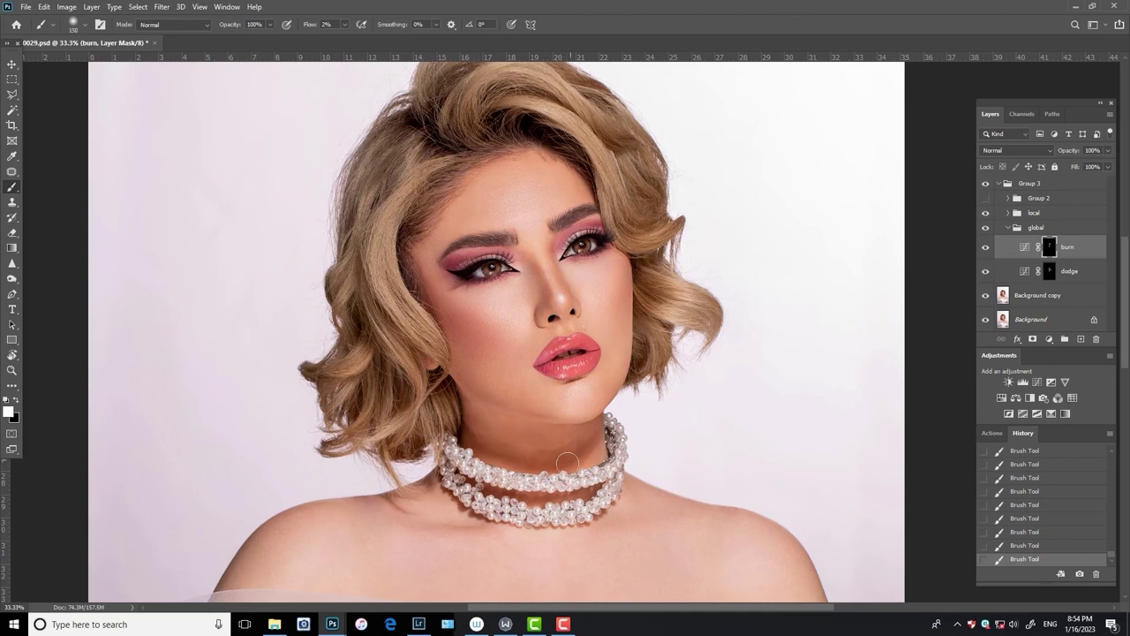
{"action": "key", "text": "bracketleft"}
{"action": "key", "text": "bracketleft"}
{"action": "key", "text": "bracketleft"}
{"action": "key", "text": "bracketright"}
{"action": "key", "text": "bracketright"}
- Compare the retouch layer, then brighten the shadowed neck above the necklace on the dodge mask
{"action": "left_click", "coordinate": [987, 231]}
{"action": "left_click", "coordinate": [987, 231]}
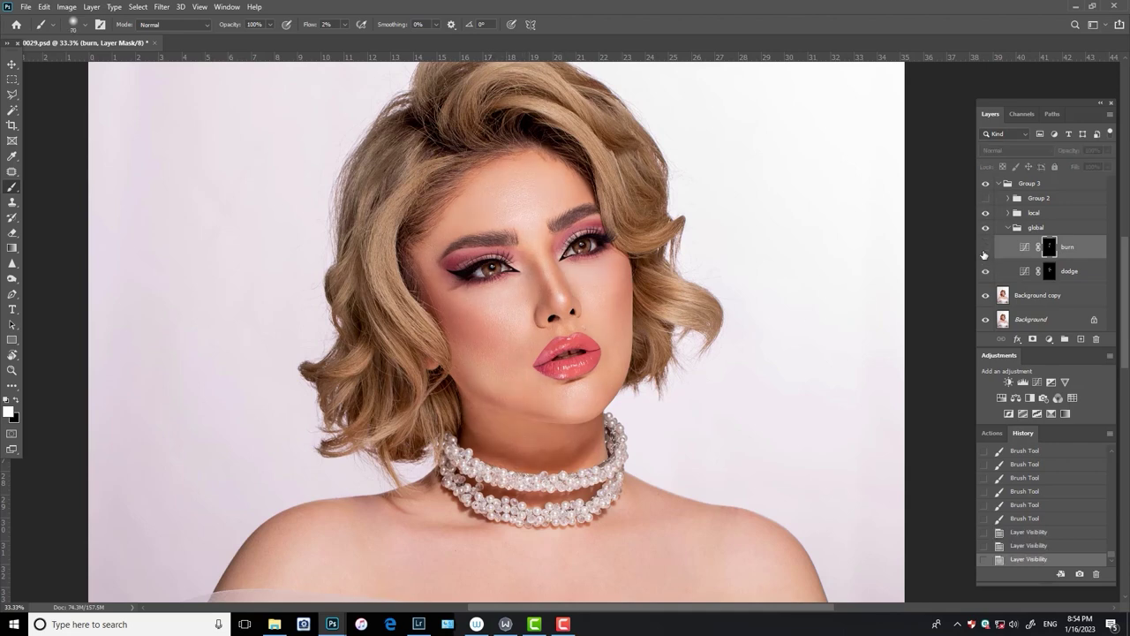
{"action": "left_click", "coordinate": [987, 231]}
{"action": "left_click", "coordinate": [1069, 271]}
{"action": "left_click", "coordinate": [563, 453]}
{"action": "left_click_drag", "start_coordinate": [563, 453], "coordinate": [528, 440]}
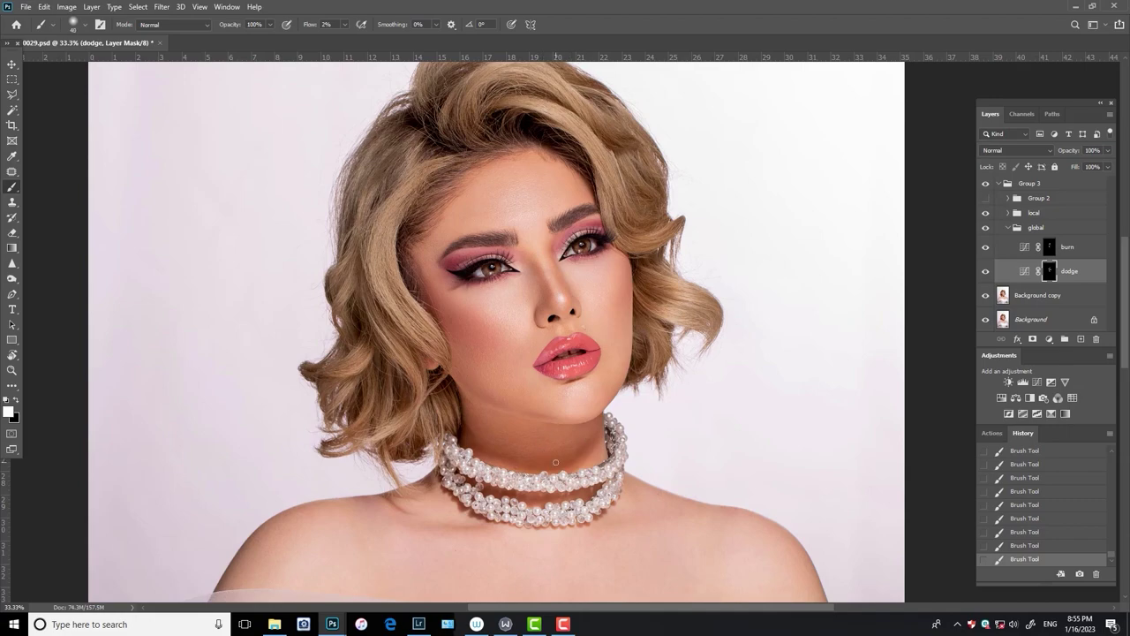
{"action": "scroll", "coordinate": [575, 451], "scroll_direction": "up", "scroll_amount": 2}
{"action": "scroll", "coordinate": [676, 383], "scroll_direction": "down", "scroll_amount": 2}
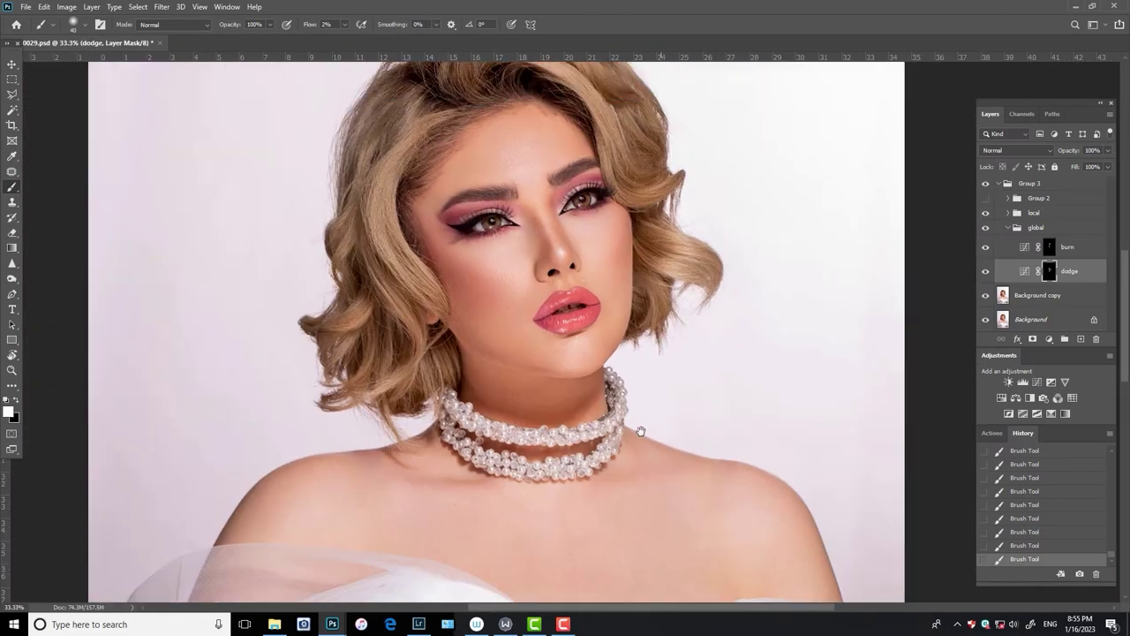
{"action": "scroll", "coordinate": [532, 224], "scroll_direction": "up", "scroll_amount": 1}
- Resize the brush to about 20, target the burn layer, and turn the black-and-white check back on
{"action": "key", "text": "bracketright"}
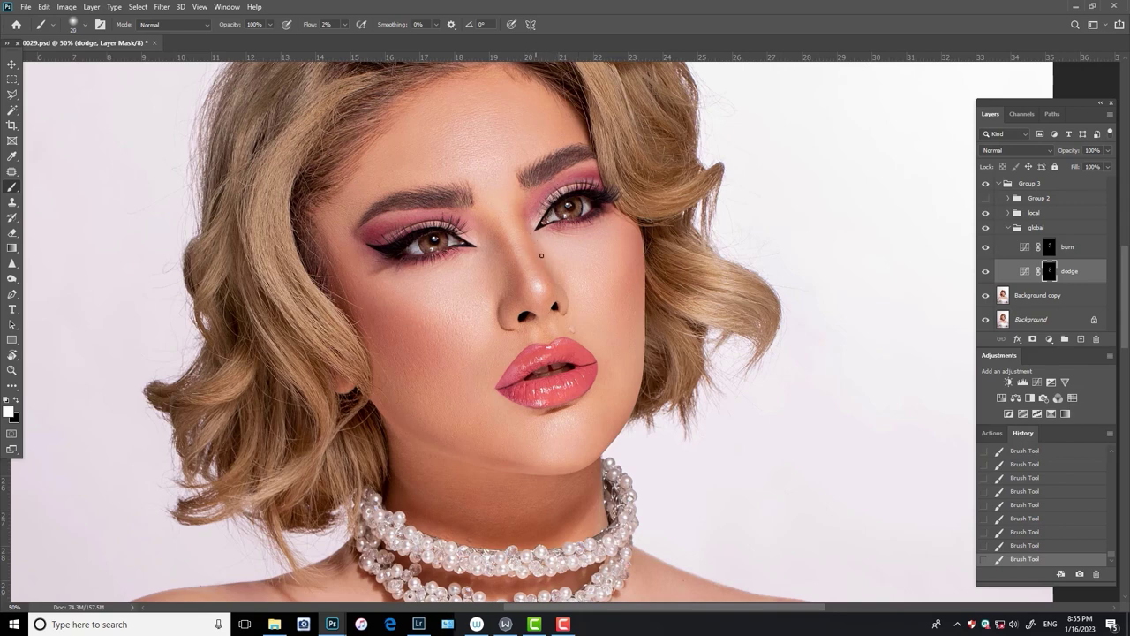
{"action": "key", "text": "bracketleft"}
{"action": "key", "text": "bracketright"}
{"action": "key", "text": "alt+bracketright"}
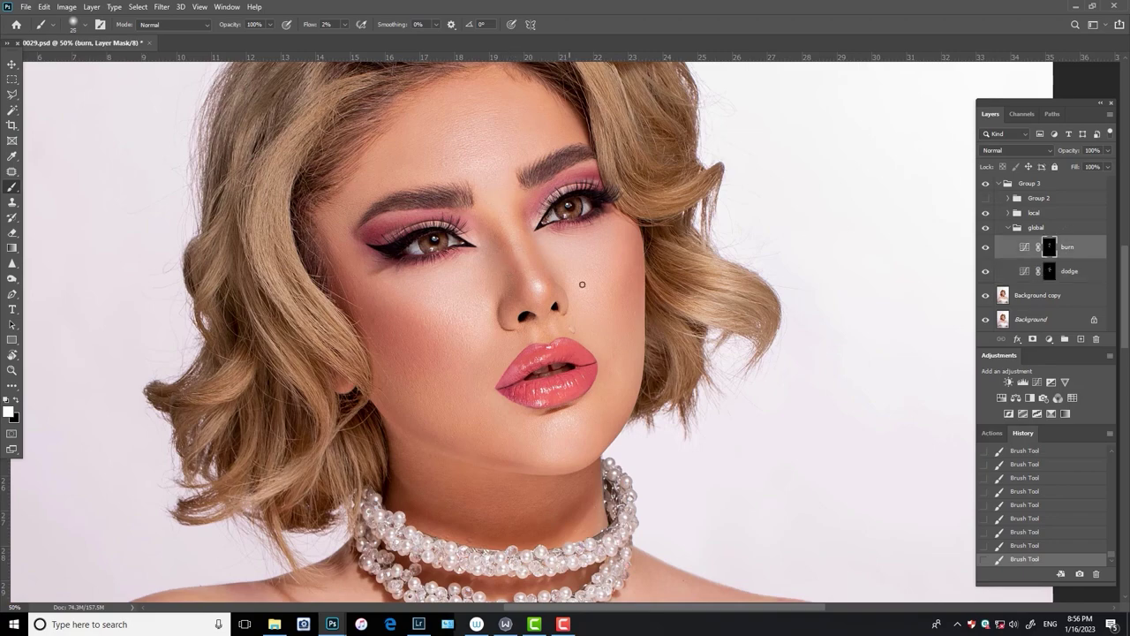
{"action": "left_click", "coordinate": [986, 198]}
{"action": "left_click", "coordinate": [986, 227]}
- Return to colour view, select the global group, and save the document
{"action": "left_click", "coordinate": [985, 227]}
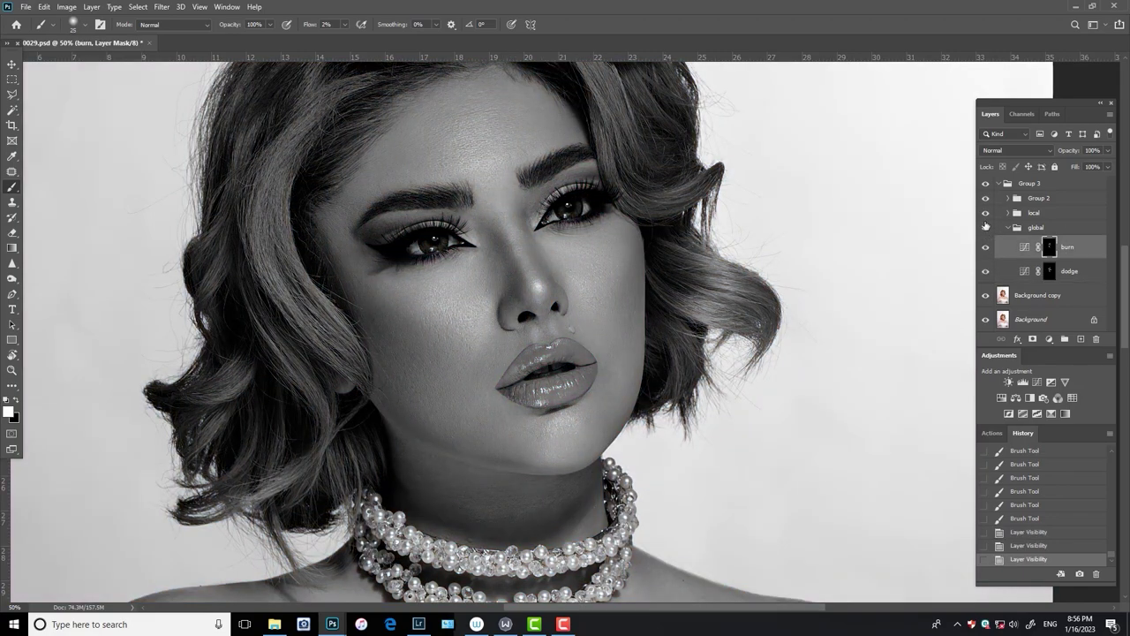
{"action": "left_click", "coordinate": [985, 197]}
{"action": "left_click", "coordinate": [1038, 227]}
{"action": "key", "text": "ctrl+s"}
- Target the local group's dodge mask with brush flow set to 17%, zoomed in on the face
{"action": "left_click", "coordinate": [1007, 212]}
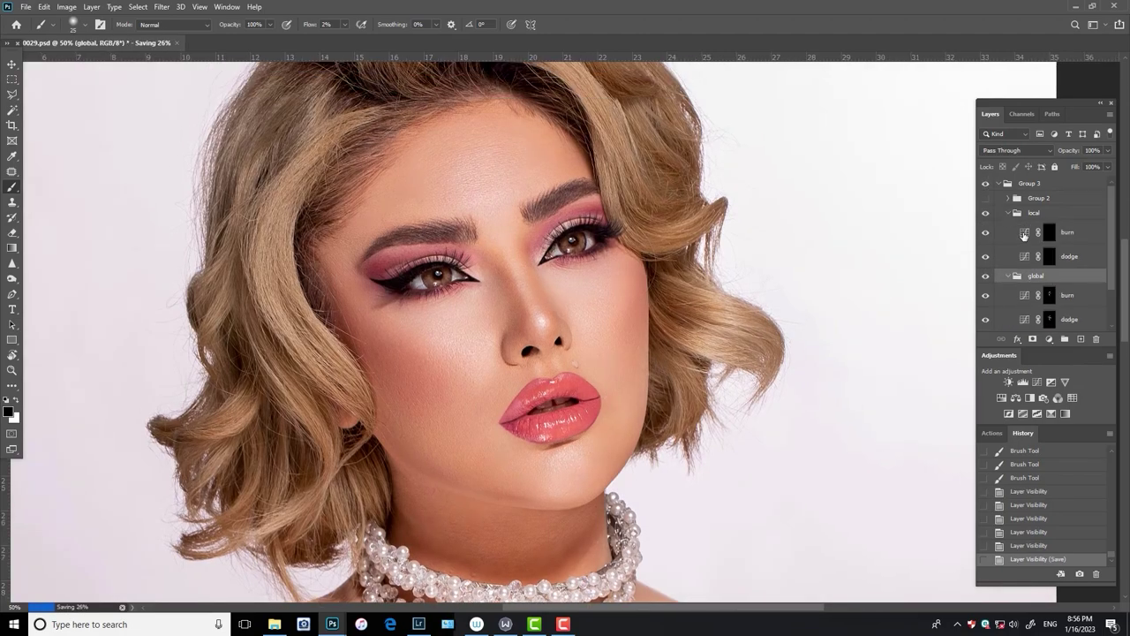
{"action": "left_click", "coordinate": [1007, 276]}
{"action": "left_click", "coordinate": [1049, 256]}
{"action": "left_click_drag", "start_coordinate": [415, 275], "coordinate": [452, 274]}
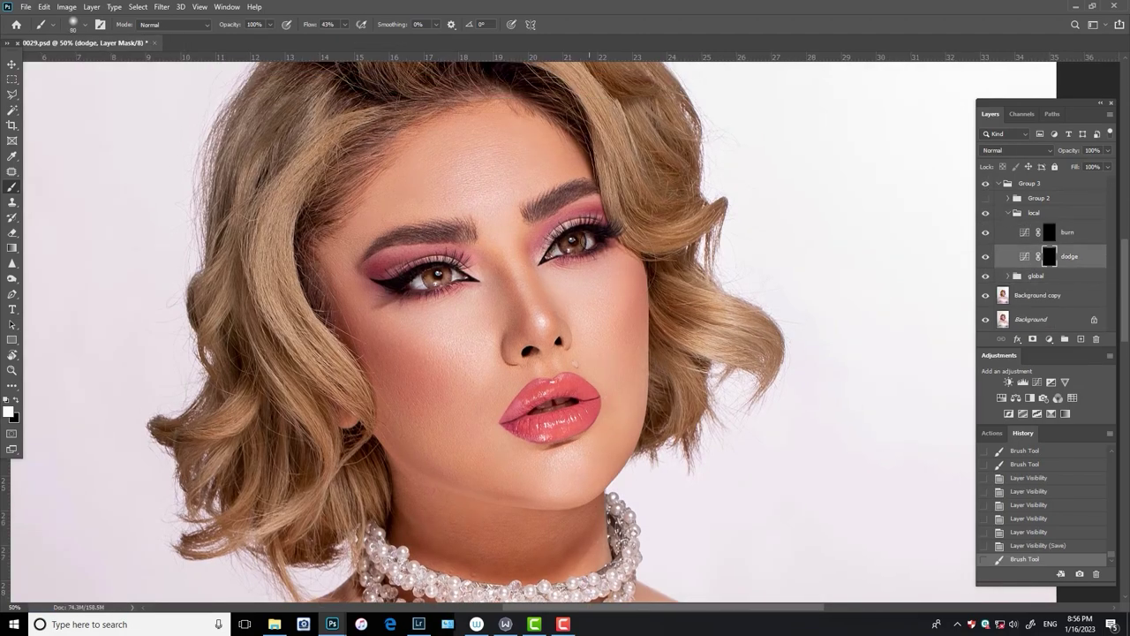
{"action": "left_click_drag", "start_coordinate": [552, 242], "coordinate": [596, 252]}
{"action": "key", "text": "ctrl+plus"}
{"action": "key", "text": "shift+1"}
{"action": "key", "text": "shift+7"}
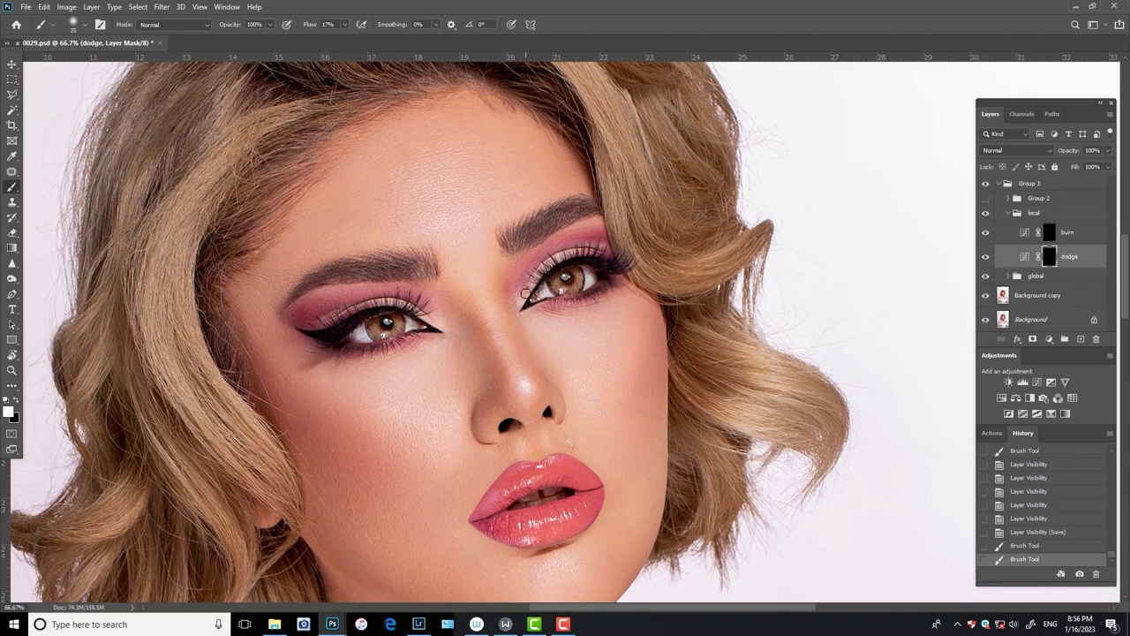
- Brighten around the eyes and along the upper eyelid on the local dodge mask
{"action": "mouse_move", "coordinate": [525, 292]}
{"action": "left_mouse_down"}
{"action": "mouse_move", "coordinate": [528, 305]}
{"action": "mouse_move", "coordinate": [587, 256]}
{"action": "left_mouse_up"}
{"action": "left_click_drag", "start_coordinate": [452, 300], "coordinate": [397, 307]}
{"action": "left_click_drag", "start_coordinate": [393, 306], "coordinate": [320, 316]}
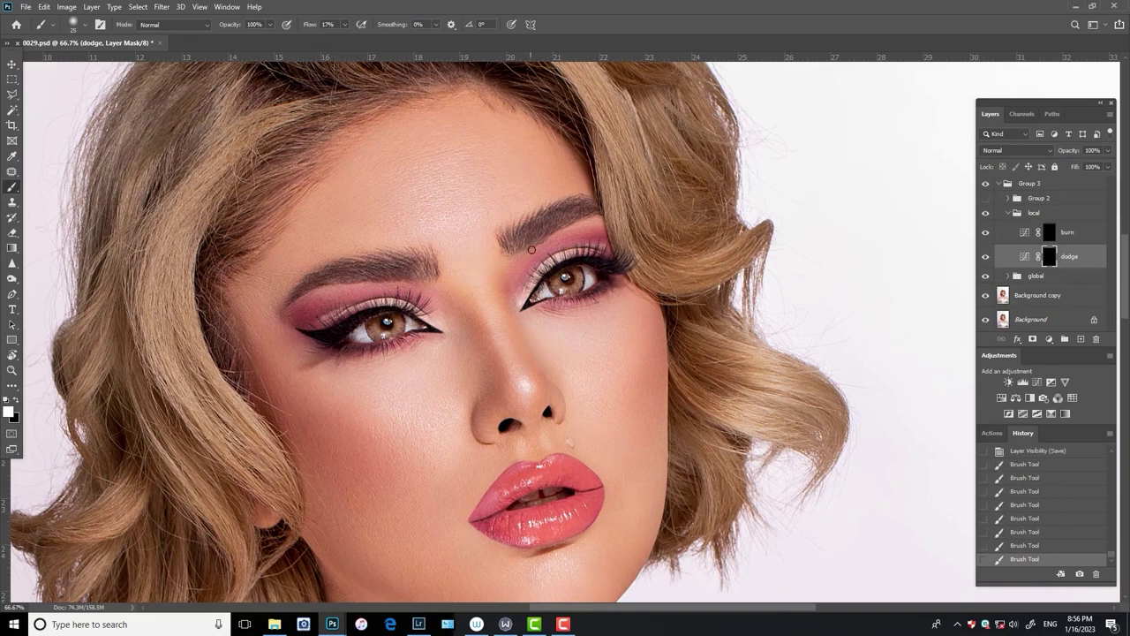
{"action": "left_click_drag", "start_coordinate": [532, 250], "coordinate": [616, 250]}
- Redo a small-brush burn stroke on the burn mask, then return to the dodge mask
{"action": "key", "text": "alt+bracketright"}
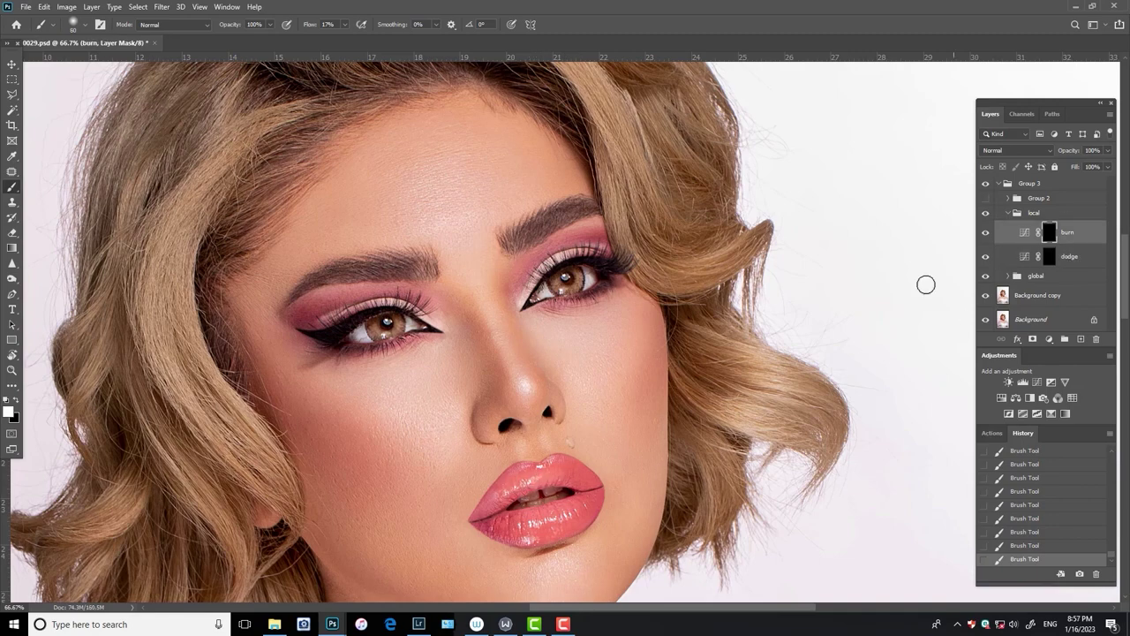
{"action": "key", "text": "bracketleft"}
{"action": "key", "text": "bracketleft"}
{"action": "key", "text": "bracketleft"}
{"action": "scroll", "coordinate": [869, 386], "scroll_direction": "down", "scroll_amount": 3}
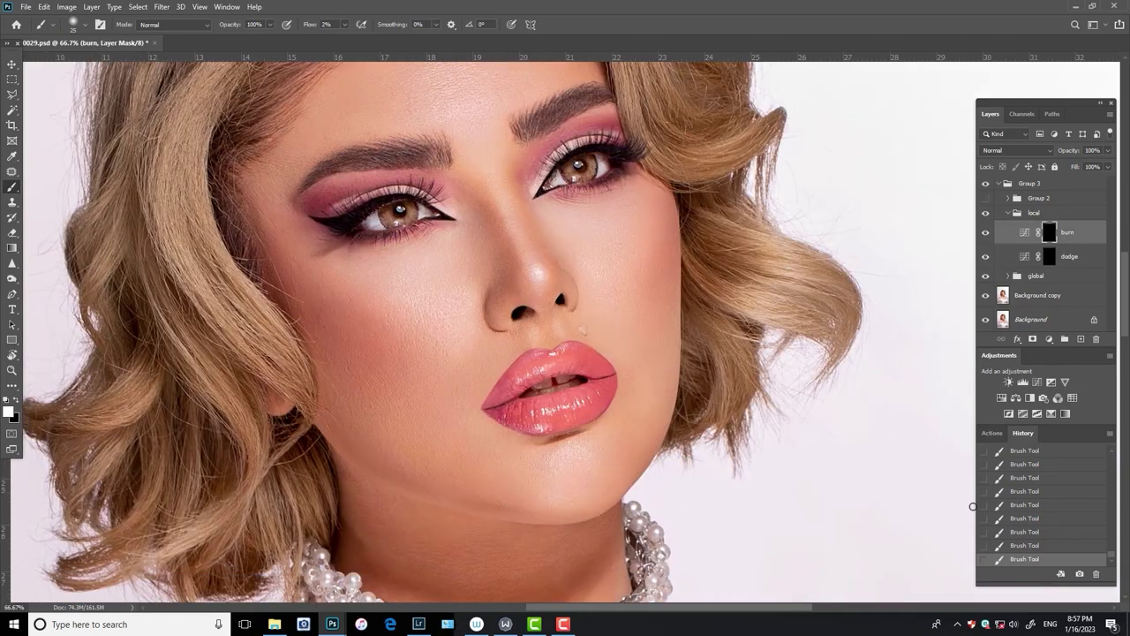
{"action": "key", "text": "ctrl+z"}
{"action": "key", "text": "bracketleft"}
{"action": "left_click_drag", "start_coordinate": [510, 382], "coordinate": [497, 392]}
{"action": "left_click", "coordinate": [1069, 256]}
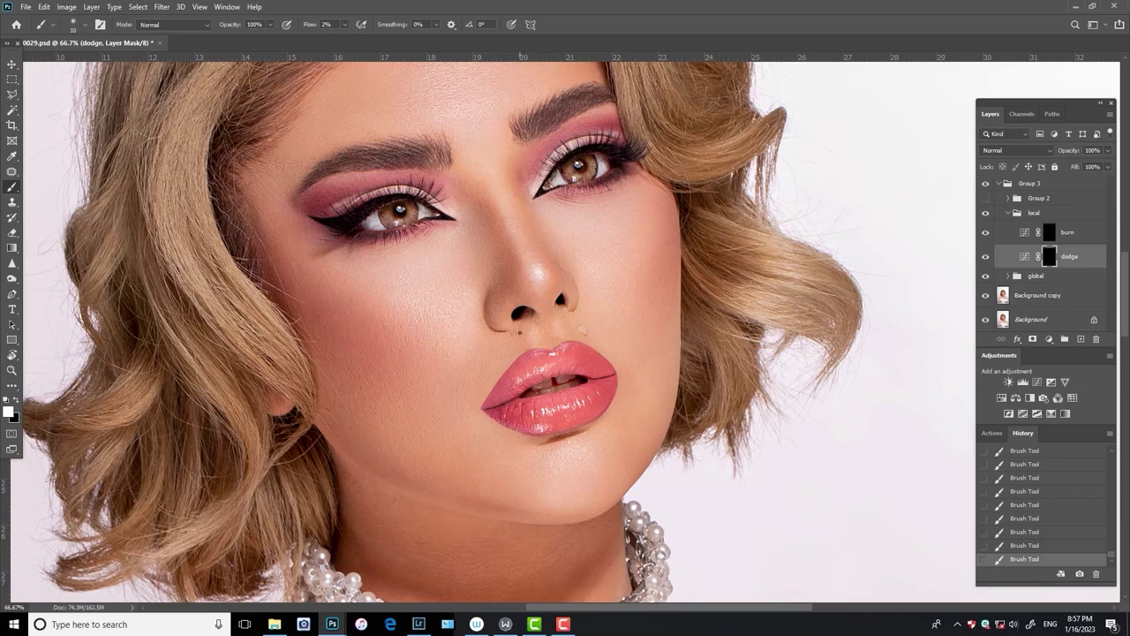
{"action": "scroll", "coordinate": [849, 300], "scroll_direction": "up", "scroll_amount": 3}
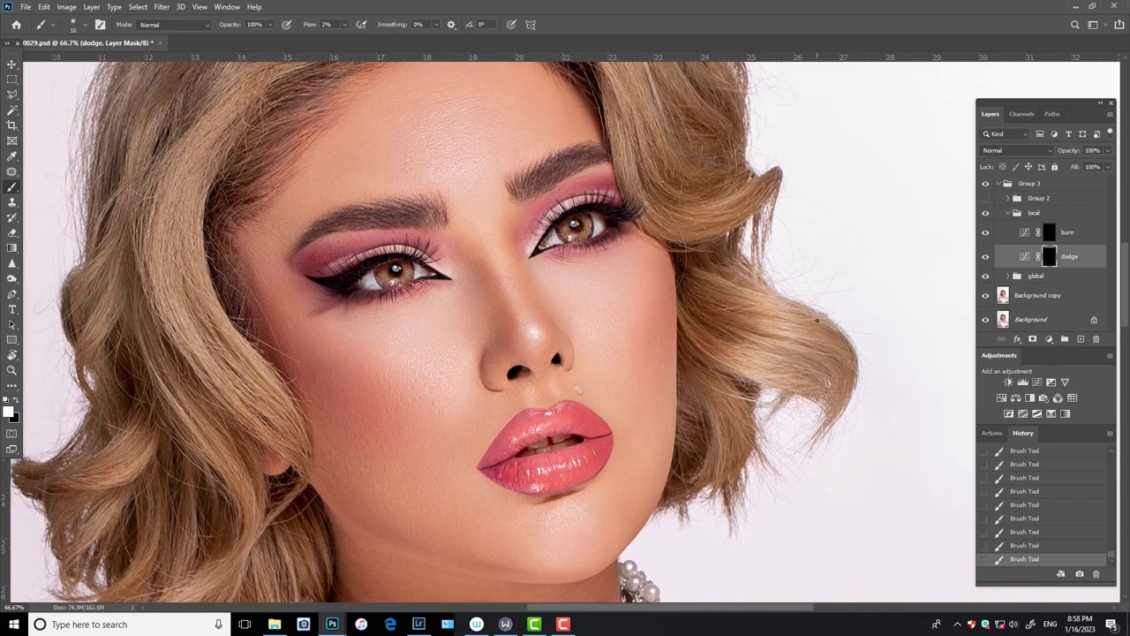
{"action": "key", "text": "ctrl+minus"}
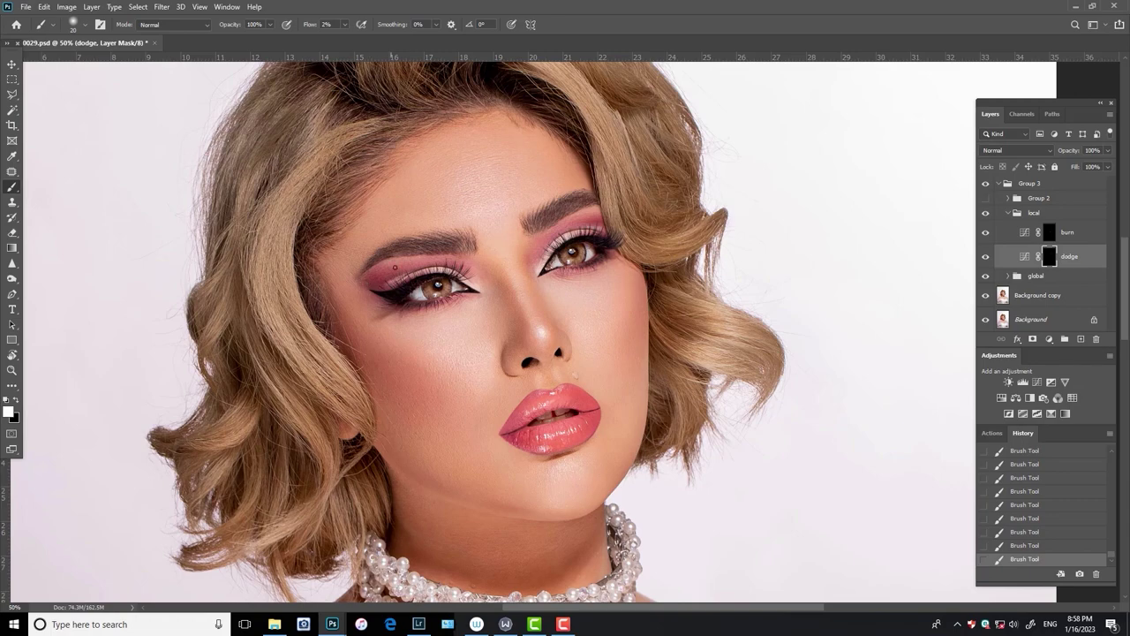
- Toggle the retouch groups' visibility to compare against the original, selecting Group 3
{"action": "left_click", "coordinate": [998, 186]}
{"action": "left_click", "coordinate": [985, 183]}
{"action": "left_click", "coordinate": [986, 183]}
{"action": "key", "text": "ctrl+minus"}
{"action": "left_click", "coordinate": [986, 212]}
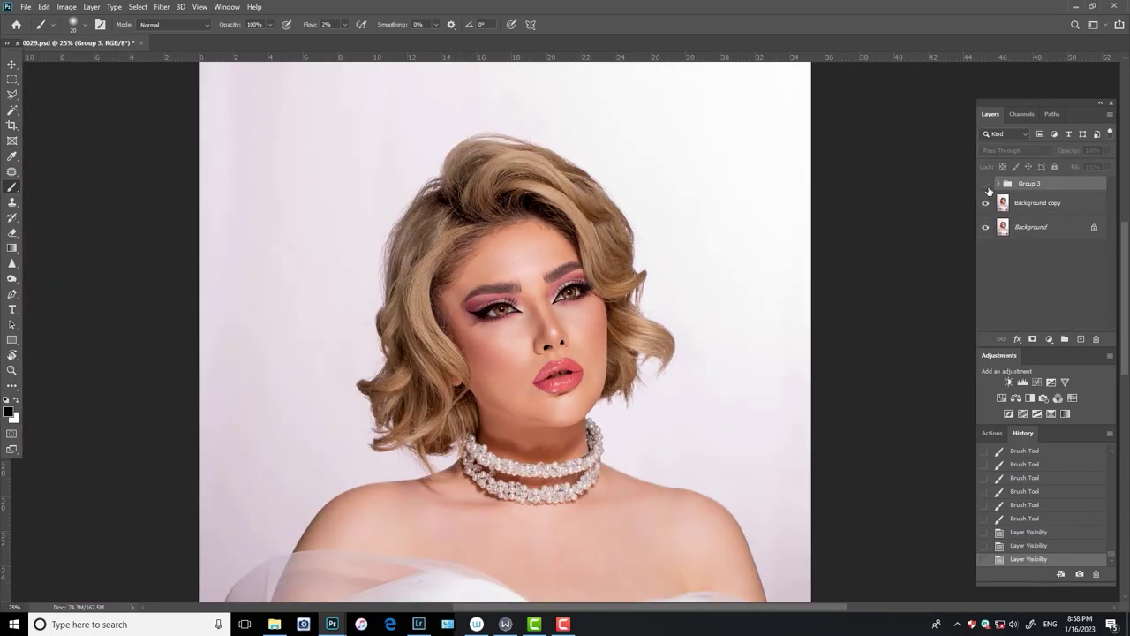
{"action": "left_click", "coordinate": [987, 212]}
- Check the face in the black-and-white view, then hide it and collapse Group 3
{"action": "left_click", "coordinate": [985, 198]}
{"action": "left_click", "coordinate": [985, 197]}
{"action": "left_click", "coordinate": [985, 197]}
{"action": "left_click", "coordinate": [1008, 213]}
{"action": "key", "text": "ctrl+plus"}
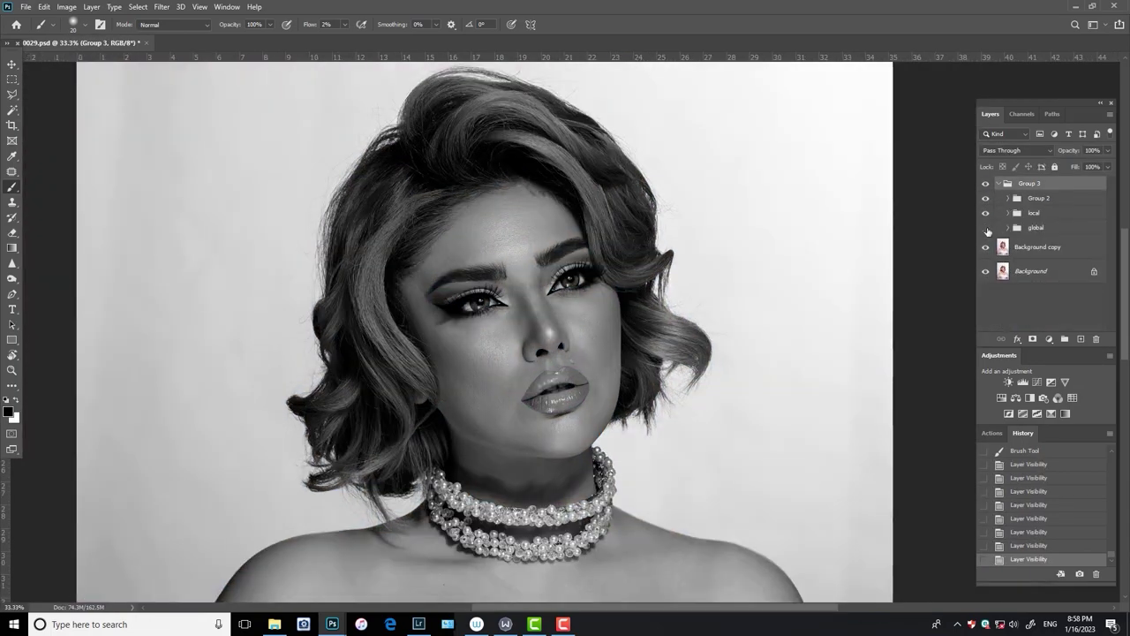
{"action": "key", "text": "ctrl+plus"}
{"action": "key", "text": "ctrl+plus"}
{"action": "left_click", "coordinate": [986, 228]}
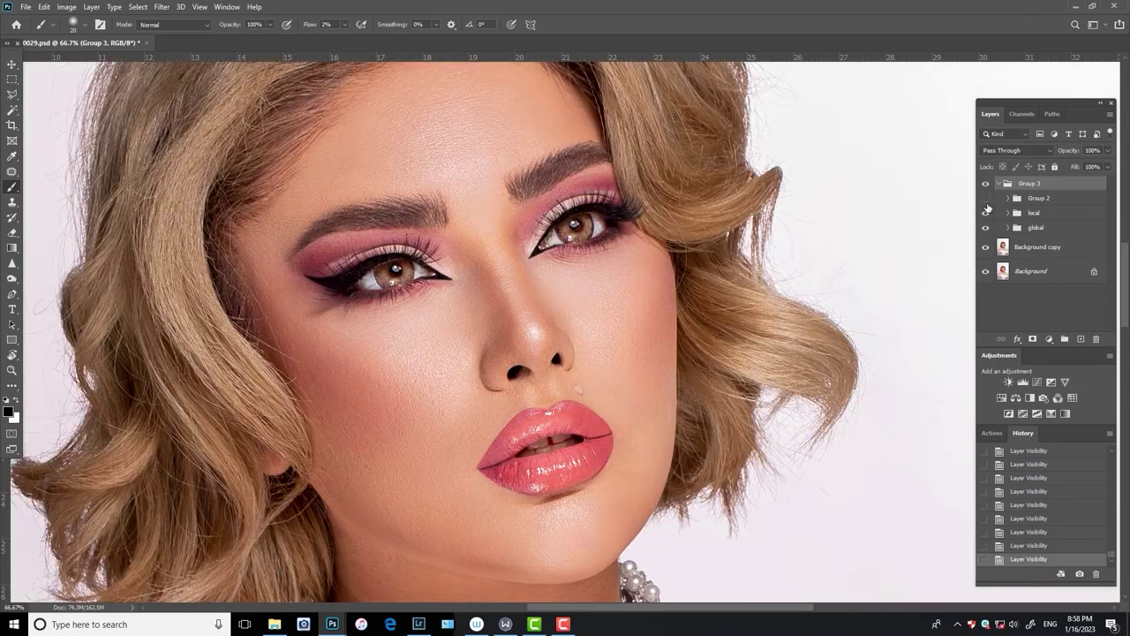
{"action": "left_click", "coordinate": [999, 182]}
- Merge Background copy into Group 3 and save 0029.psd
{"action": "key", "text": "ctrl+e"}
{"action": "left_click", "coordinate": [985, 188]}
{"action": "left_click", "coordinate": [985, 188]}
{"action": "key", "text": "ctrl+plus"}
{"action": "scroll", "coordinate": [971, 192], "scroll_direction": "down", "scroll_amount": 3}
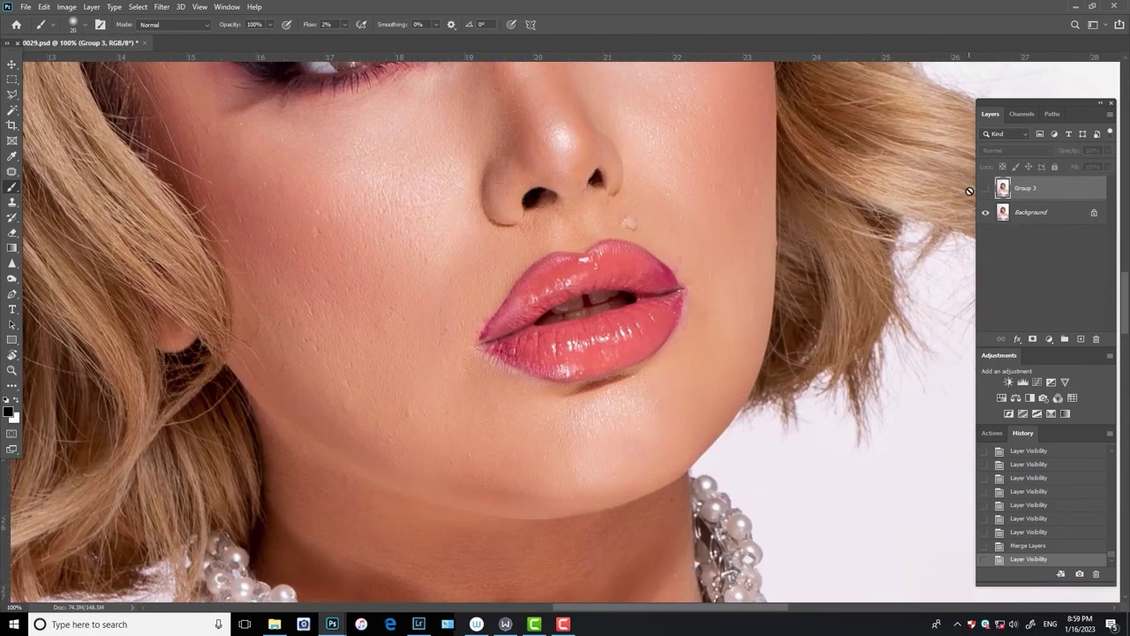
{"action": "scroll", "coordinate": [971, 191], "scroll_direction": "down", "scroll_amount": 2}
{"action": "key", "text": "ctrl+s"}
{"action": "scroll", "coordinate": [820, 328], "scroll_direction": "up", "scroll_amount": 3}
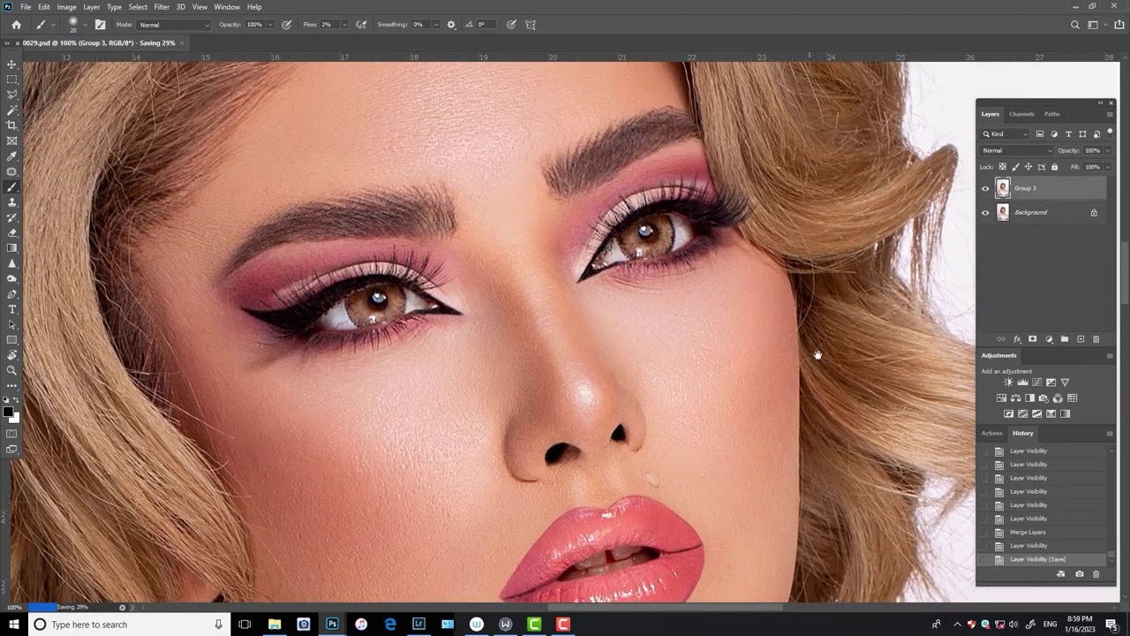
- Toggle the merged Group 3 layer off and on to compare with the original
{"action": "left_click", "coordinate": [986, 188]}
{"action": "left_click", "coordinate": [985, 188]}
{"action": "key", "text": "ctrl+minus"}
{"action": "key", "text": "ctrl+minus"}
{"action": "key", "text": "ctrl+minus"}
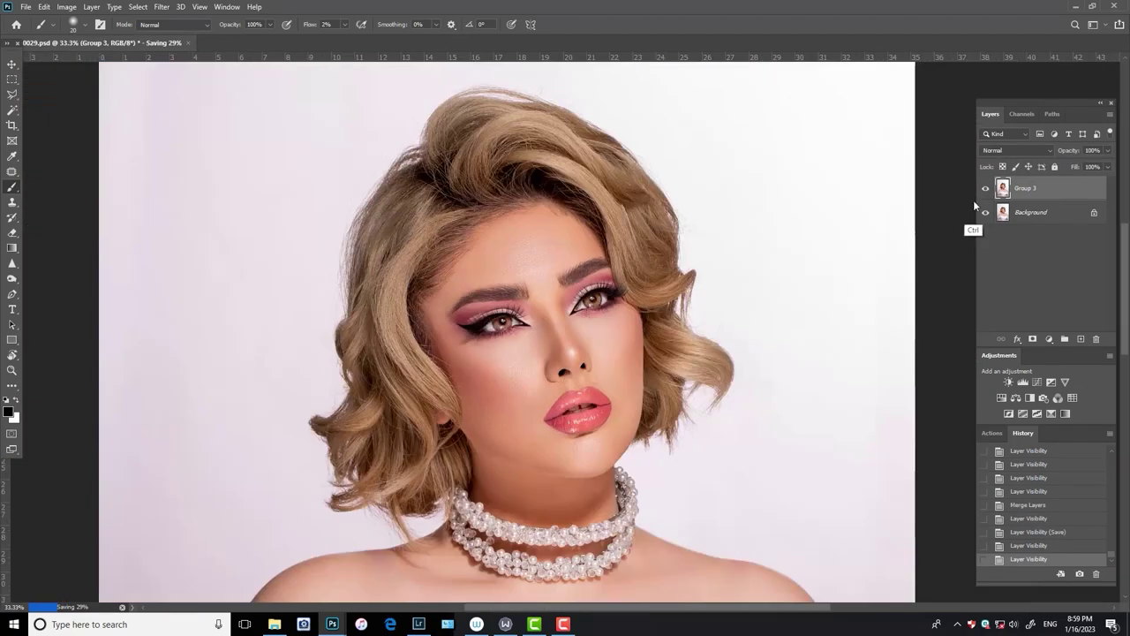
{"action": "left_click", "coordinate": [986, 188]}
{"action": "left_click", "coordinate": [985, 188]}
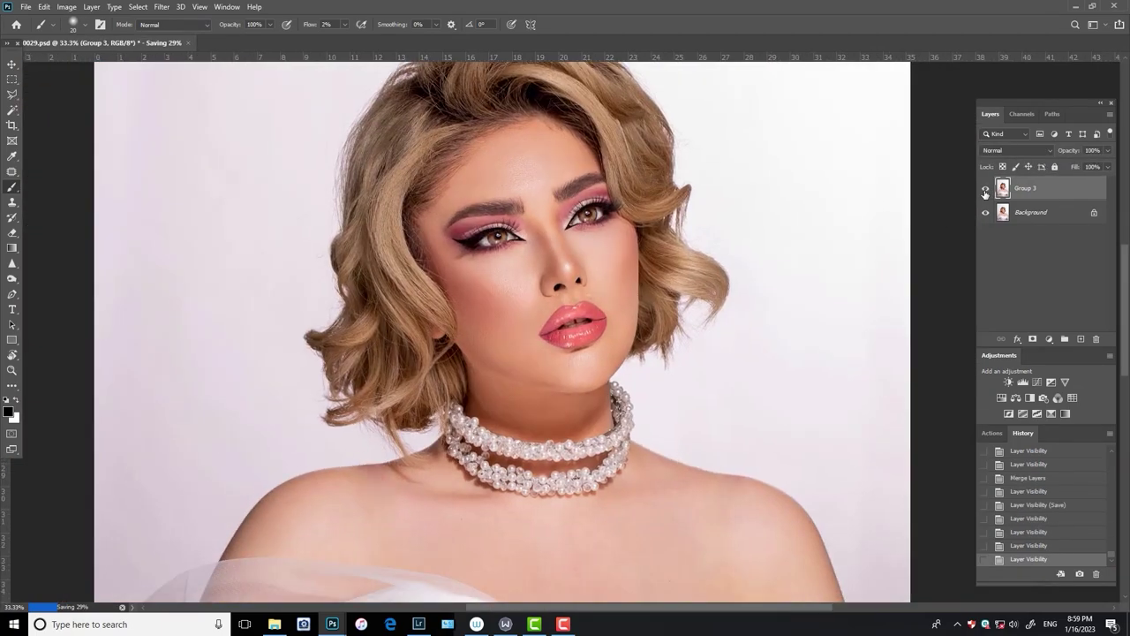
{"action": "left_click", "coordinate": [231, 8]}
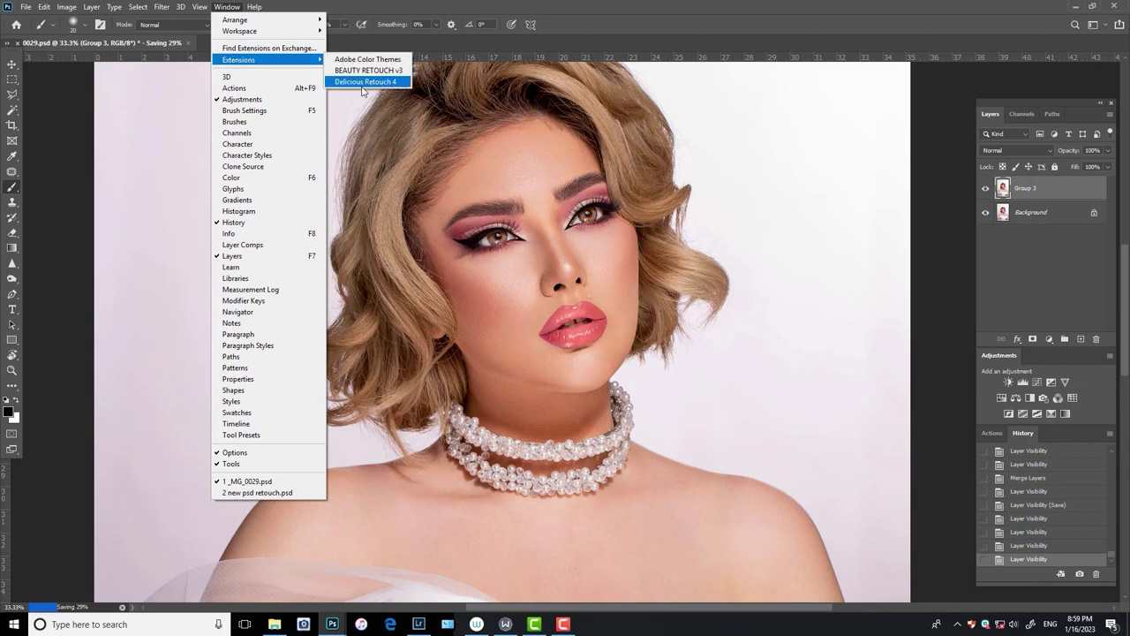
- Run the Delicious Skin v4 smoothing script from the Delicious Retouch 4 panel
{"action": "left_click", "coordinate": [353, 80]}
{"action": "left_click", "coordinate": [865, 157]}
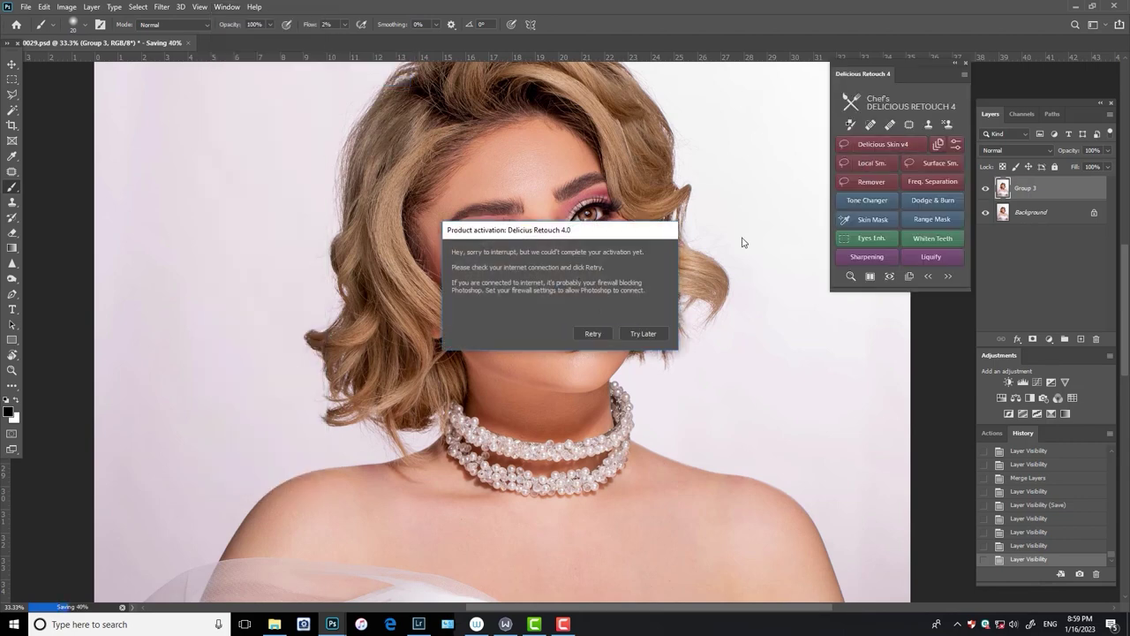
{"action": "key", "text": "Return"}
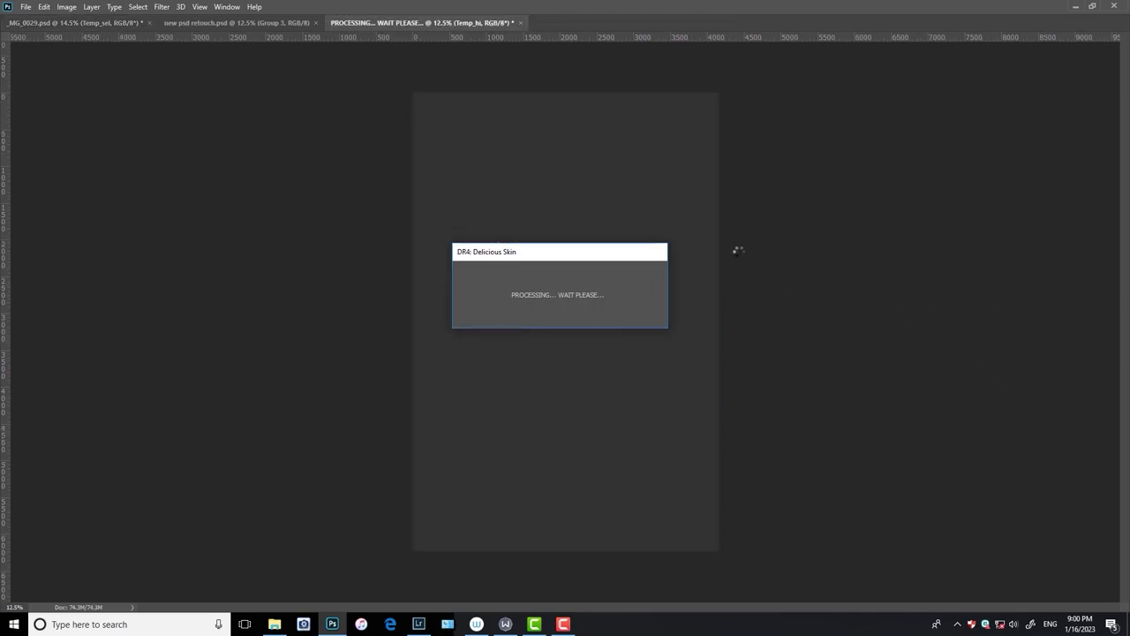
- Raise brush flow and paint white on the Delicious Skin 4 mask over shoulder, chest and neck
{"action": "scroll", "coordinate": [671, 283], "scroll_direction": "up", "scroll_amount": 2}
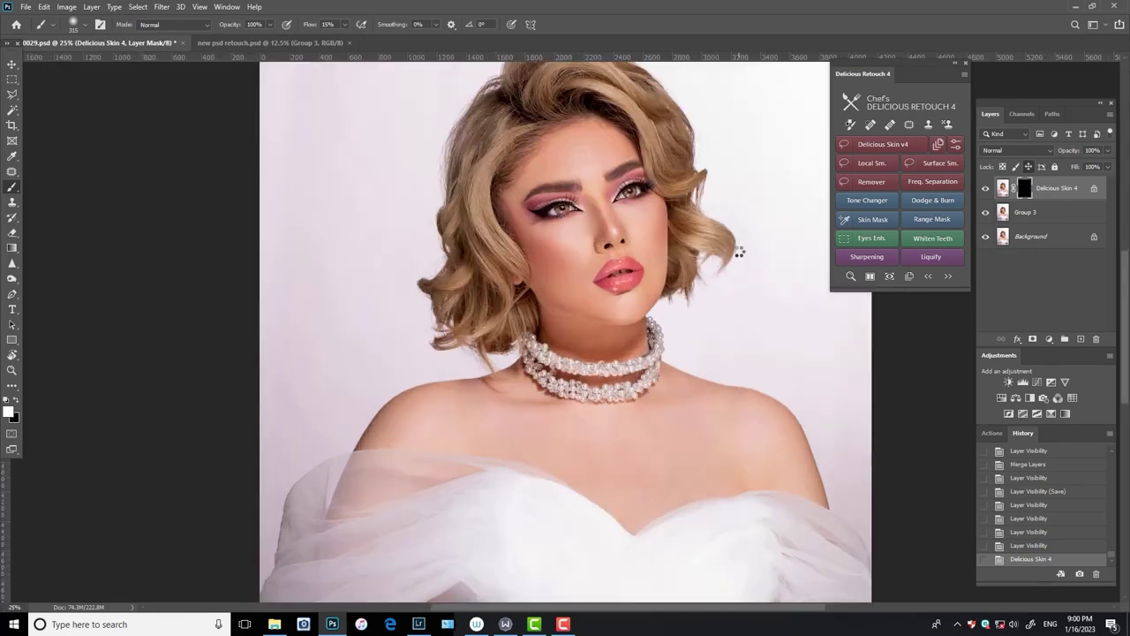
{"action": "scroll", "coordinate": [709, 303], "scroll_direction": "up", "scroll_amount": 1}
{"action": "key", "text": "ctrl+plus"}
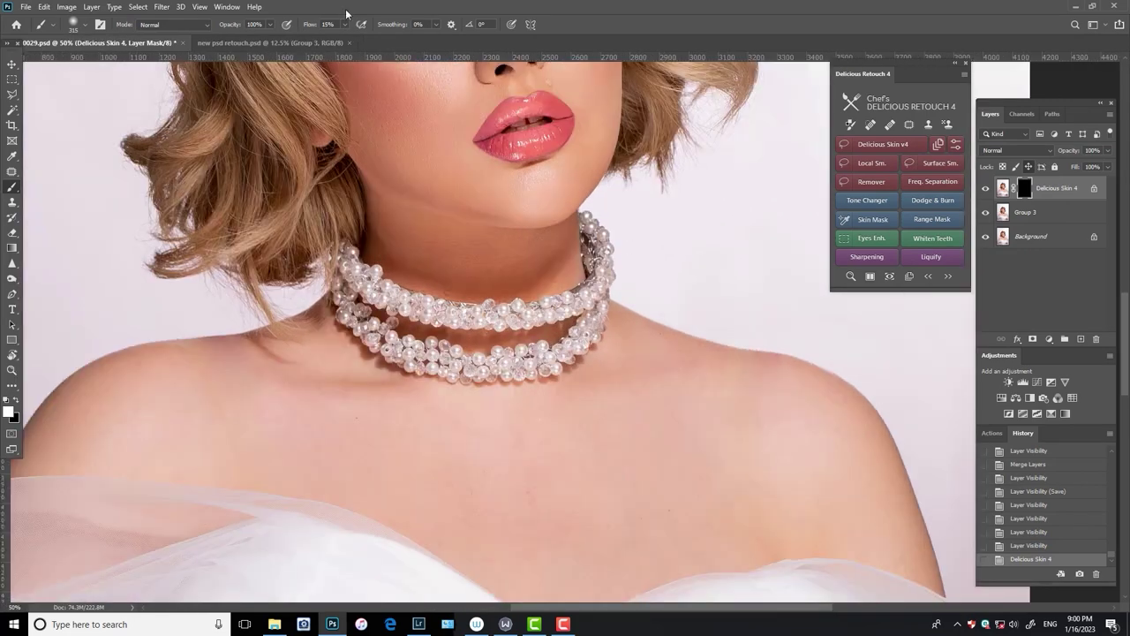
{"action": "left_click_drag", "start_coordinate": [344, 24], "coordinate": [372, 41]}
{"action": "left_click_drag", "start_coordinate": [482, 394], "coordinate": [530, 266]}
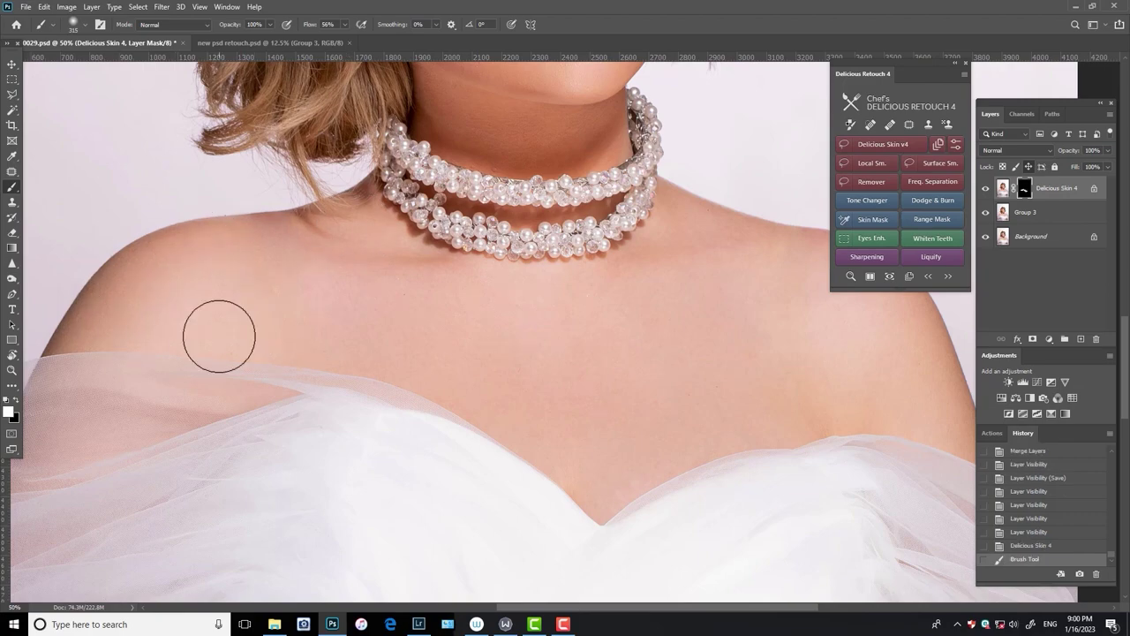
{"action": "mouse_move", "coordinate": [835, 402]}
{"action": "left_mouse_down"}
{"action": "mouse_move", "coordinate": [575, 371]}
{"action": "mouse_move", "coordinate": [671, 337]}
{"action": "left_mouse_up"}
{"action": "left_click_drag", "start_coordinate": [441, 189], "coordinate": [442, 345]}
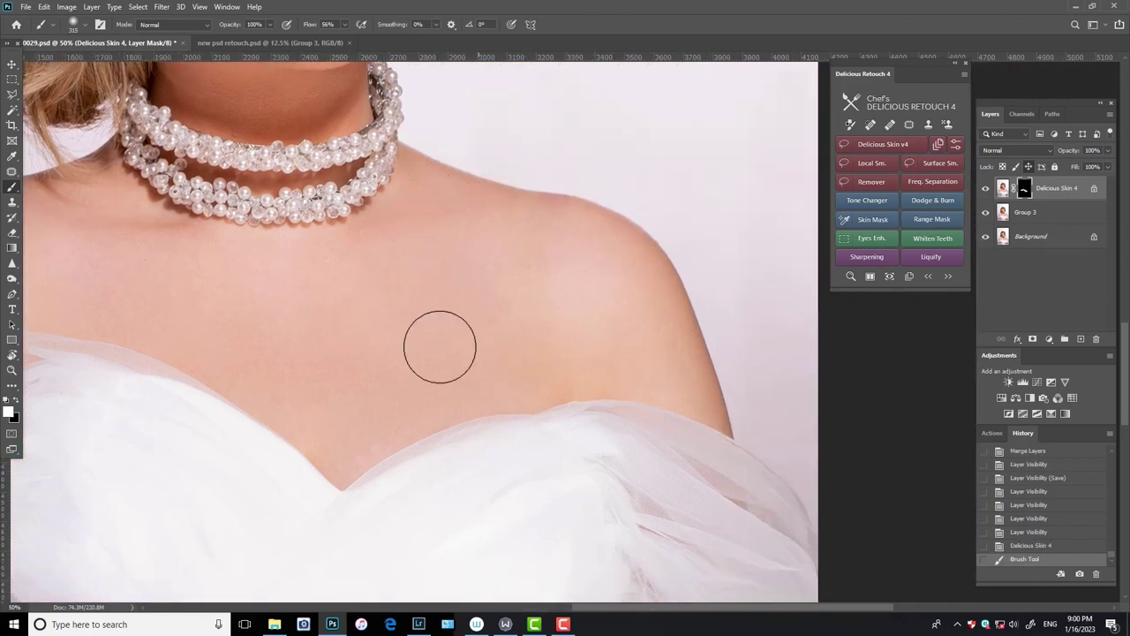
{"action": "left_click_drag", "start_coordinate": [504, 313], "coordinate": [672, 515]}
{"action": "left_click_drag", "start_coordinate": [493, 254], "coordinate": [426, 322]}
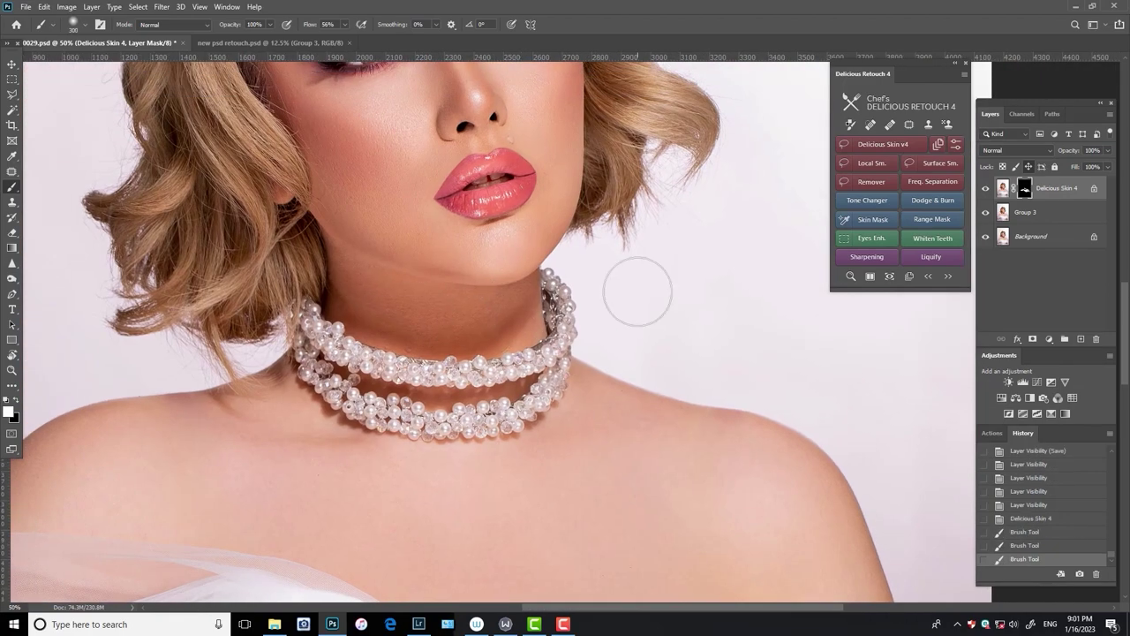
- On Group 3, heal the dark spot on the necklace with the Spot Healing Brush
{"action": "key", "text": "alt+bracketleft"}
{"action": "left_click", "coordinate": [12, 170]}
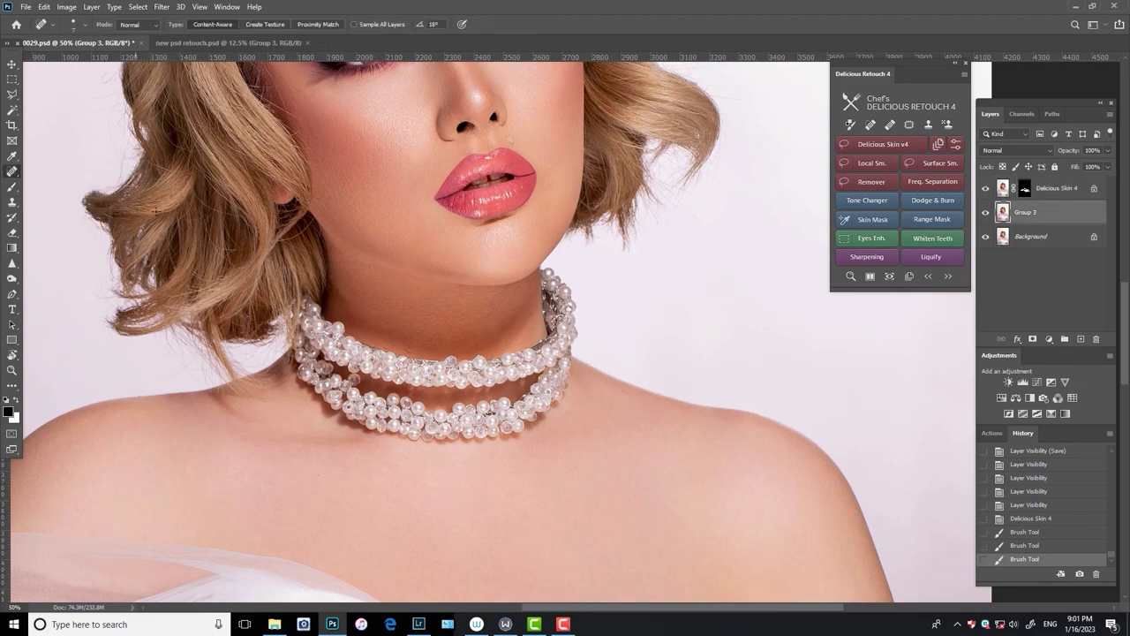
{"action": "left_click", "coordinate": [409, 352]}
{"action": "left_click", "coordinate": [408, 350]}
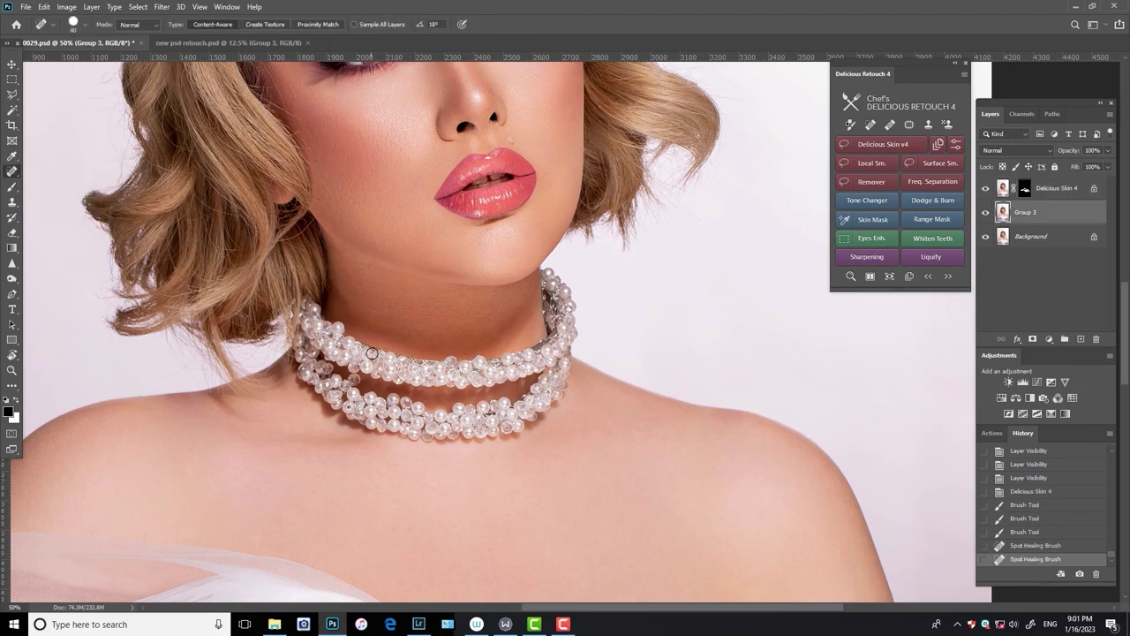
- Back on the Delicious Skin 4 mask, undo a dark neck stroke and reveal smoothing on chin and jaw
{"action": "scroll", "coordinate": [547, 318], "scroll_direction": "up", "scroll_amount": 2}
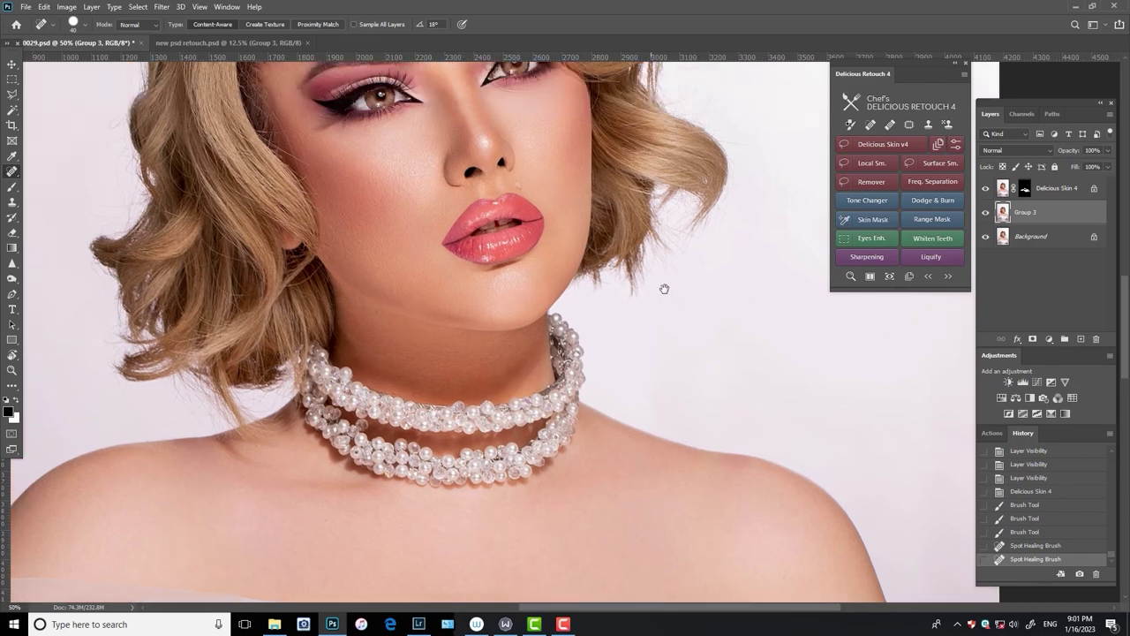
{"action": "scroll", "coordinate": [661, 288], "scroll_direction": "up", "scroll_amount": 3}
{"action": "left_click", "coordinate": [1024, 194]}
{"action": "key", "text": "b"}
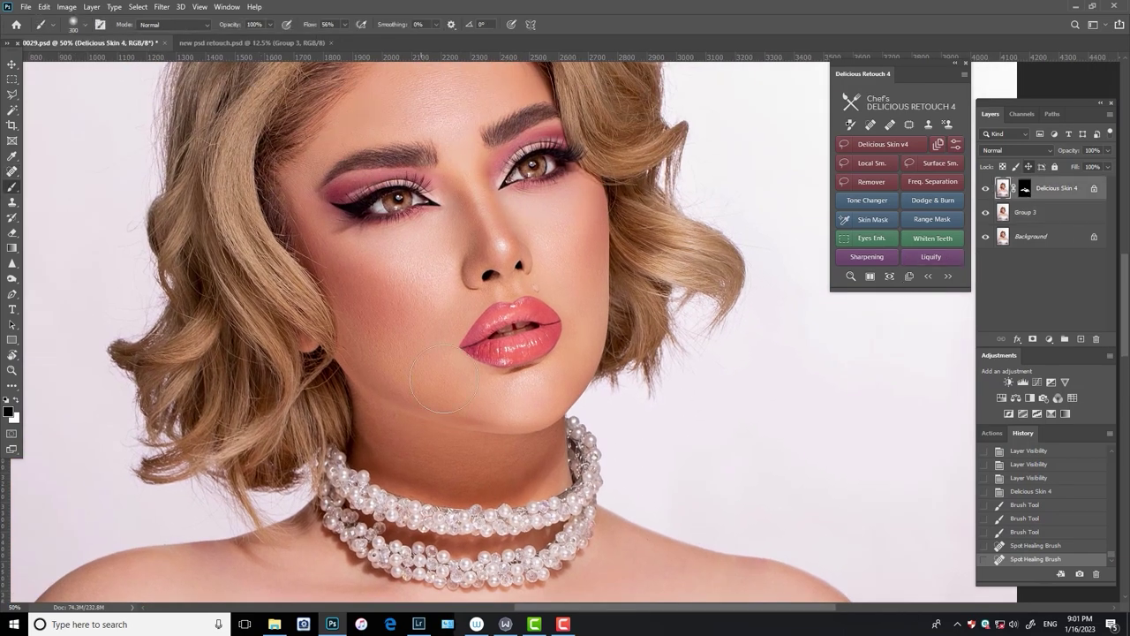
{"action": "left_click_drag", "start_coordinate": [389, 455], "coordinate": [521, 472]}
{"action": "key", "text": "ctrl+z"}
{"action": "key", "text": "ctrl+backslash"}
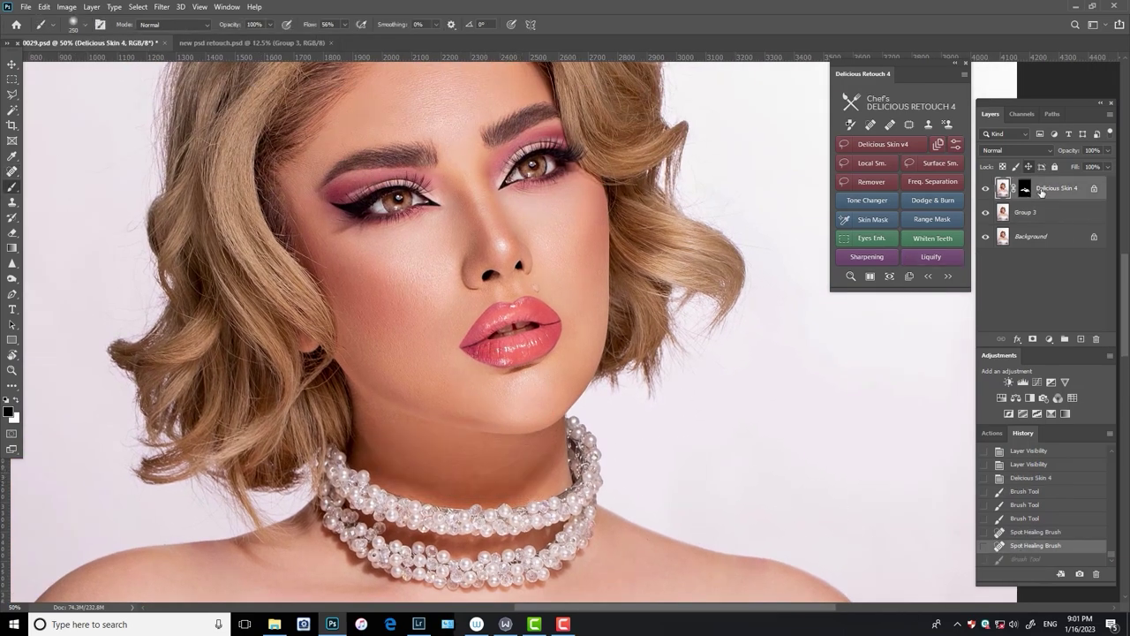
{"action": "key", "text": "x"}
{"action": "left_click_drag", "start_coordinate": [452, 467], "coordinate": [500, 349]}
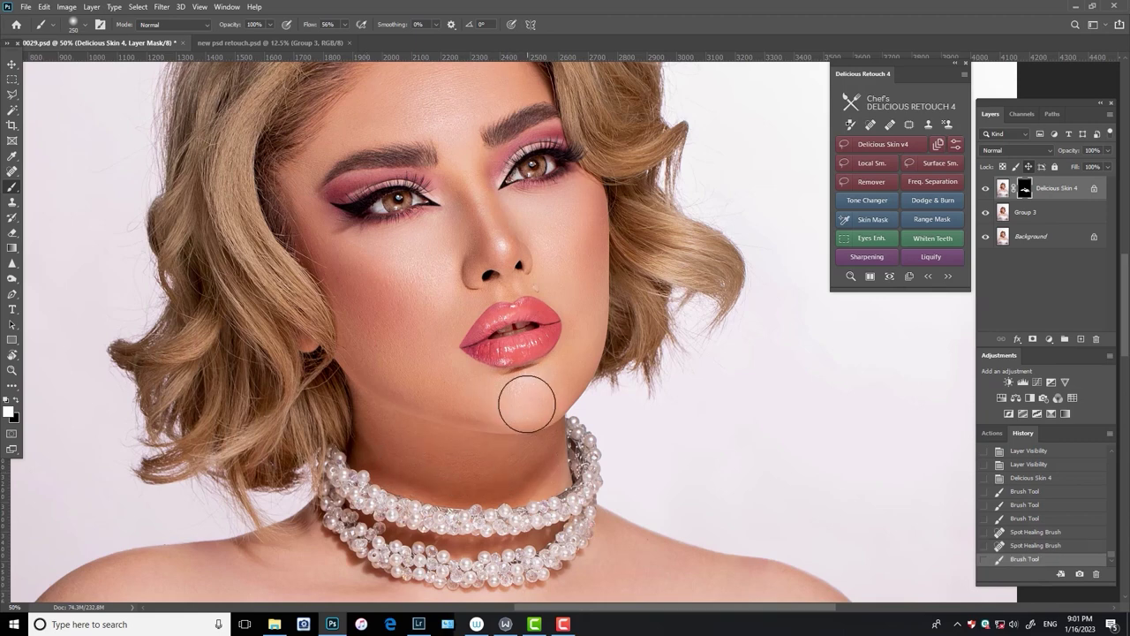
{"action": "mouse_move", "coordinate": [405, 273]}
{"action": "left_mouse_down"}
{"action": "mouse_move", "coordinate": [411, 244]}
{"action": "mouse_move", "coordinate": [365, 353]}
{"action": "mouse_move", "coordinate": [524, 239]}
{"action": "left_mouse_up"}
- Reveal smoothed skin on the cheek and above the upper lip, adjusting brush size
{"action": "key", "text": "bracketleft"}
{"action": "key", "text": "bracketleft"}
{"action": "key", "text": "bracketleft"}
{"action": "key", "text": "bracketright"}
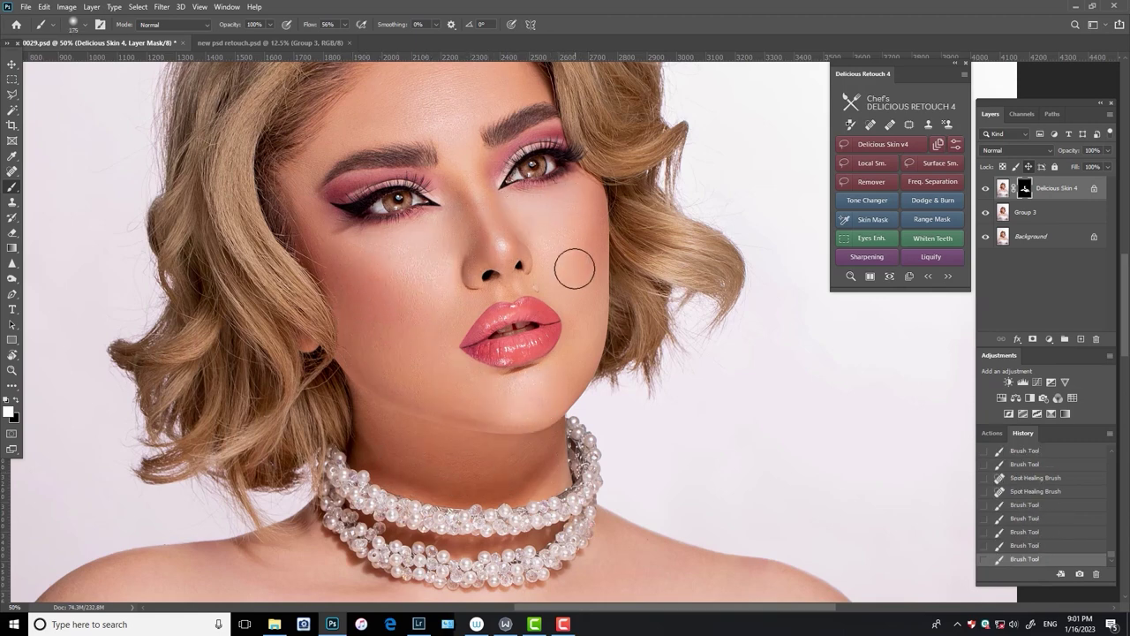
{"action": "mouse_move", "coordinate": [575, 265]}
{"action": "left_mouse_down"}
{"action": "mouse_move", "coordinate": [591, 290]}
{"action": "mouse_move", "coordinate": [573, 361]}
{"action": "left_mouse_up"}
{"action": "scroll", "coordinate": [570, 353], "scroll_direction": "up", "scroll_amount": 3}
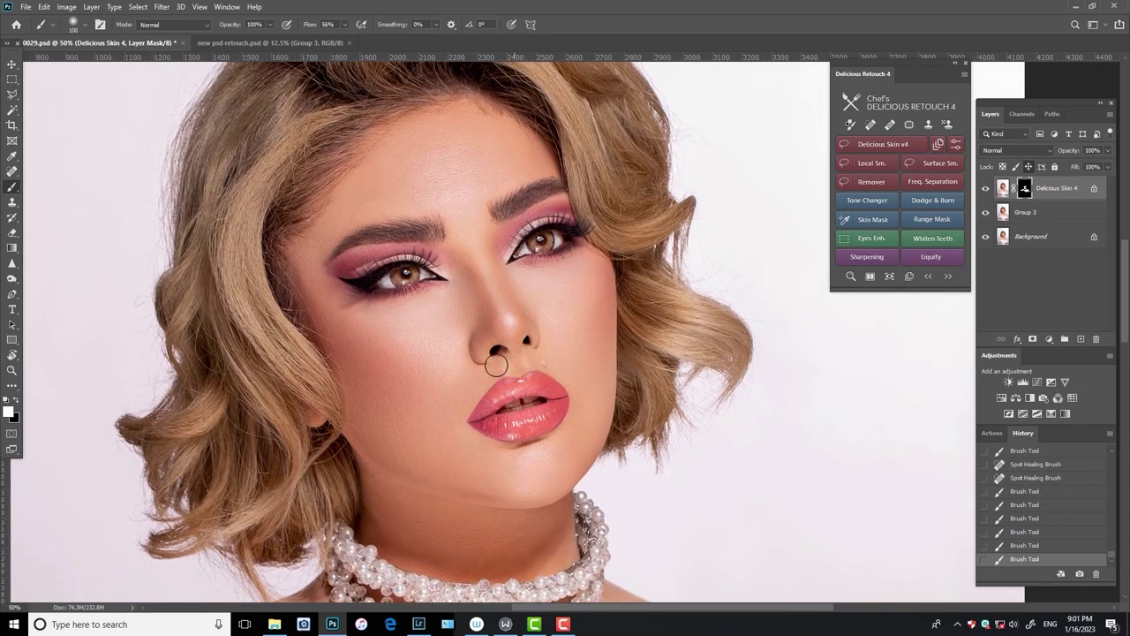
{"action": "key", "text": "bracketright"}
{"action": "mouse_move", "coordinate": [432, 191]}
{"action": "left_mouse_down"}
{"action": "mouse_move", "coordinate": [454, 126]}
{"action": "mouse_move", "coordinate": [343, 202]}
{"action": "left_mouse_up"}
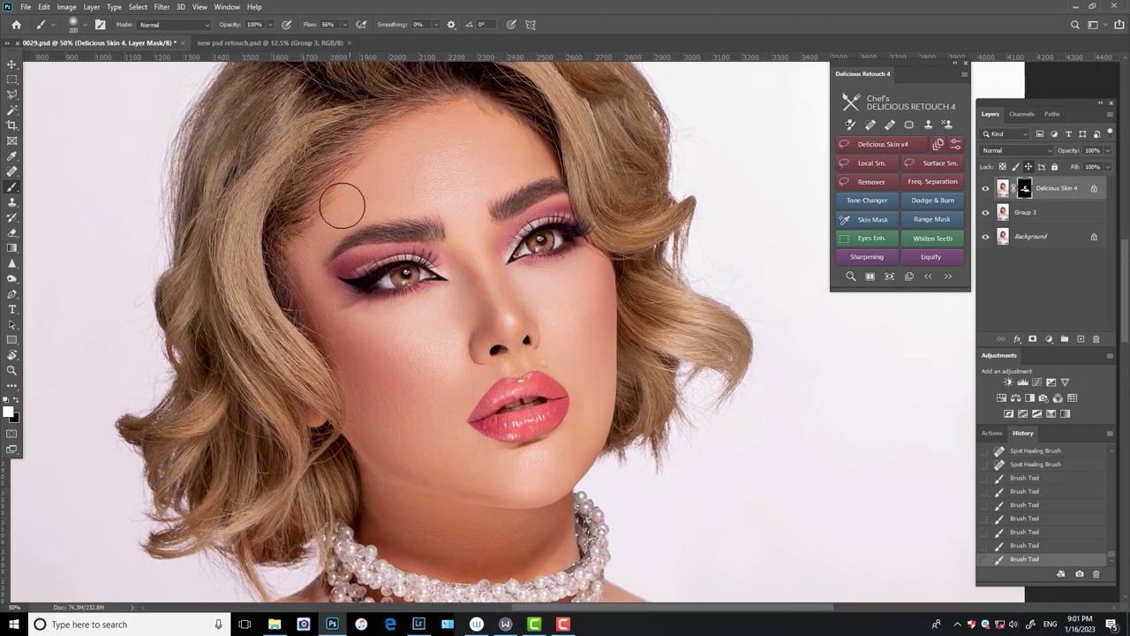
- Set brush flow to 15% and shrink the brush while zooming in on the face
{"action": "key", "text": "bracketleft"}
{"action": "key", "text": "bracketleft"}
{"action": "key", "text": "bracketleft"}
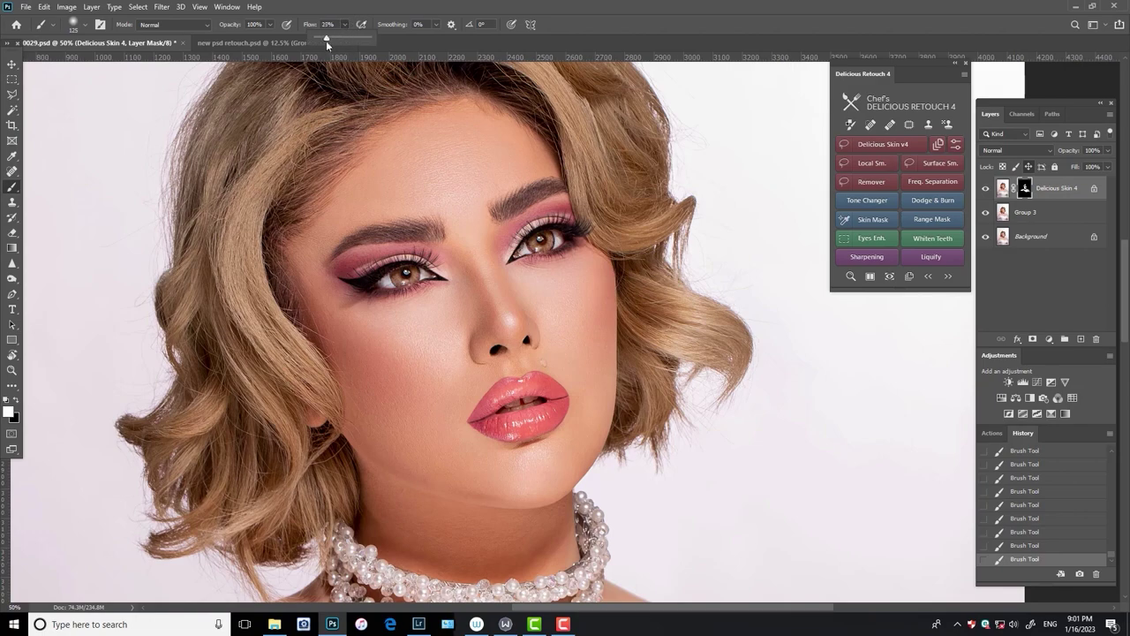
{"action": "key", "text": "shift+1"}
{"action": "key", "text": "shift+5"}
{"action": "key", "text": "bracketleft"}
{"action": "key", "text": "ctrl+plus"}
{"action": "key", "text": "bracketleft"}
{"action": "key", "text": "bracketleft"}
{"action": "key", "text": "bracketleft"}
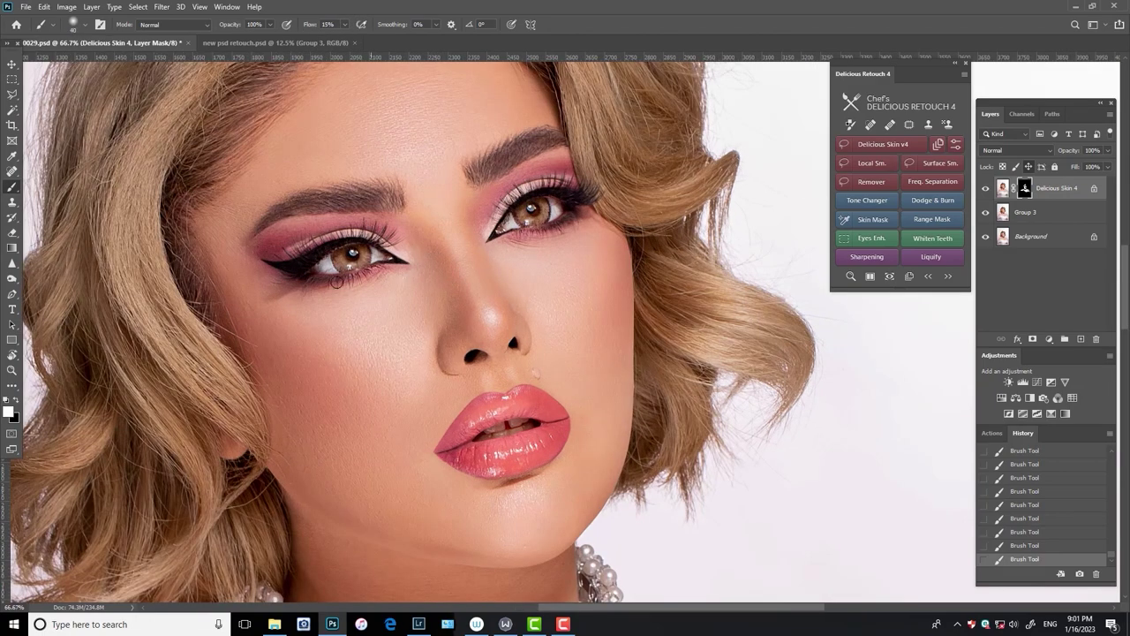
{"action": "key", "text": "bracketright"}
{"action": "key", "text": "bracketright"}
{"action": "key", "text": "bracketright"}
{"action": "key", "text": "bracketleft"}
{"action": "key", "text": "bracketleft"}
- Merge the Delicious Skin 4 retouch with Group 3, compare it, and close the Delicious Retouch 4 panel
{"action": "left_click", "coordinate": [985, 188]}
{"action": "left_click", "coordinate": [985, 188]}
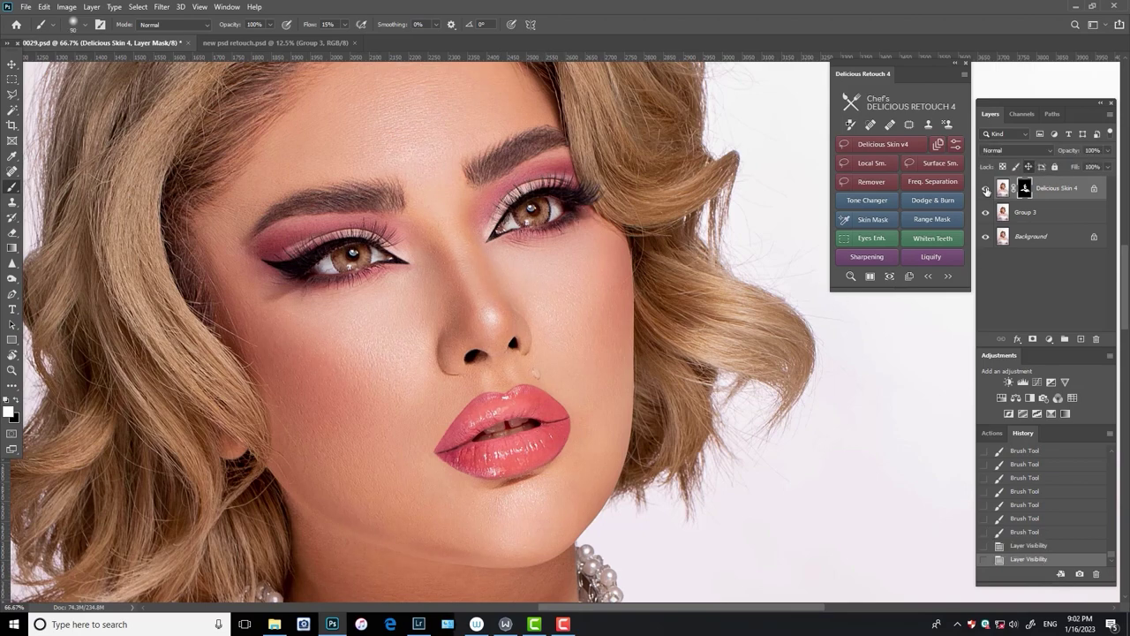
{"action": "key", "text": "ctrl+e"}
{"action": "left_click", "coordinate": [985, 188]}
{"action": "left_click", "coordinate": [985, 188]}
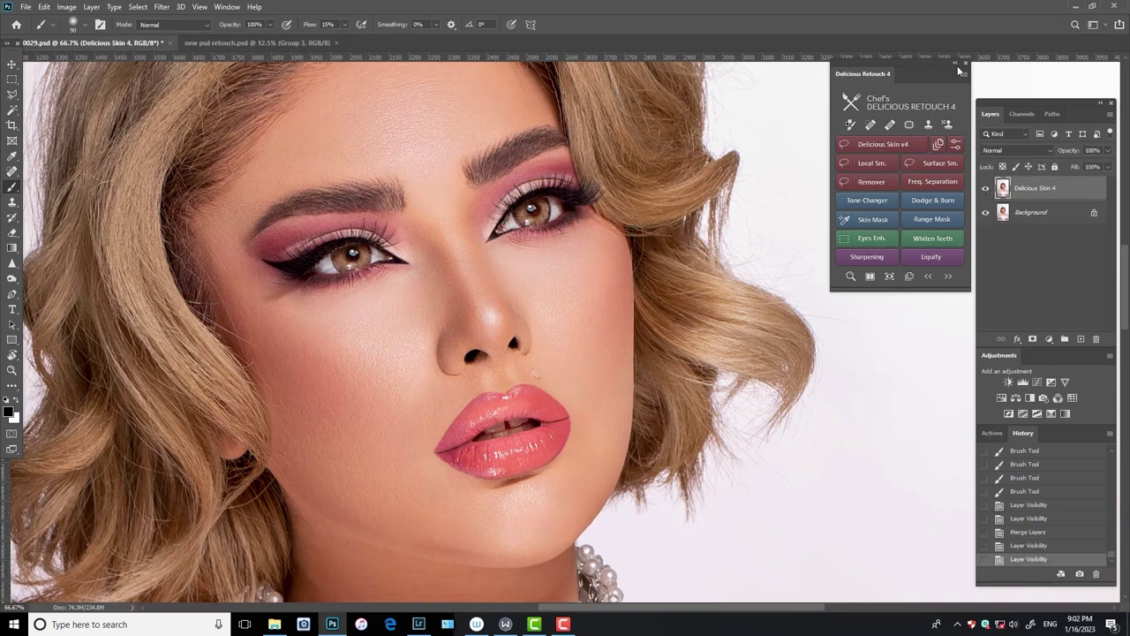
{"action": "left_click", "coordinate": [965, 63]}
- Select the left eyebrow with the Polygonal Lasso and feather the selection
{"action": "key", "text": "l"}
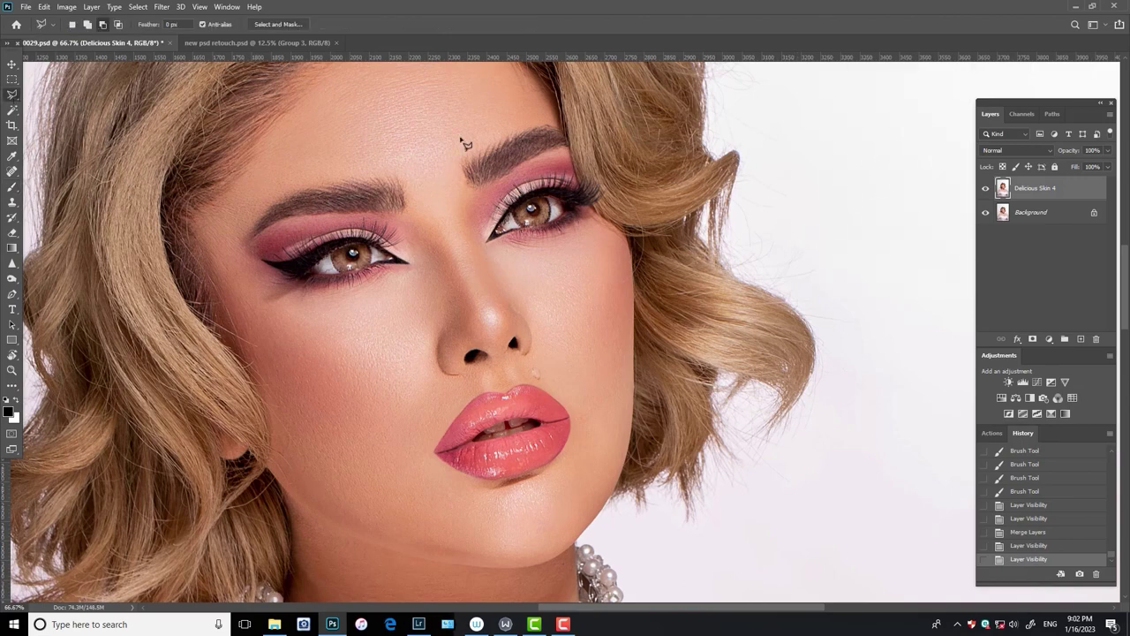
{"action": "left_click", "coordinate": [404, 176]}
{"action": "left_click", "coordinate": [406, 211]}
{"action": "left_click", "coordinate": [344, 215]}
{"action": "left_click", "coordinate": [340, 176]}
{"action": "left_click", "coordinate": [403, 175]}
{"action": "right_click", "coordinate": [395, 185]}
{"action": "left_click", "coordinate": [415, 217]}
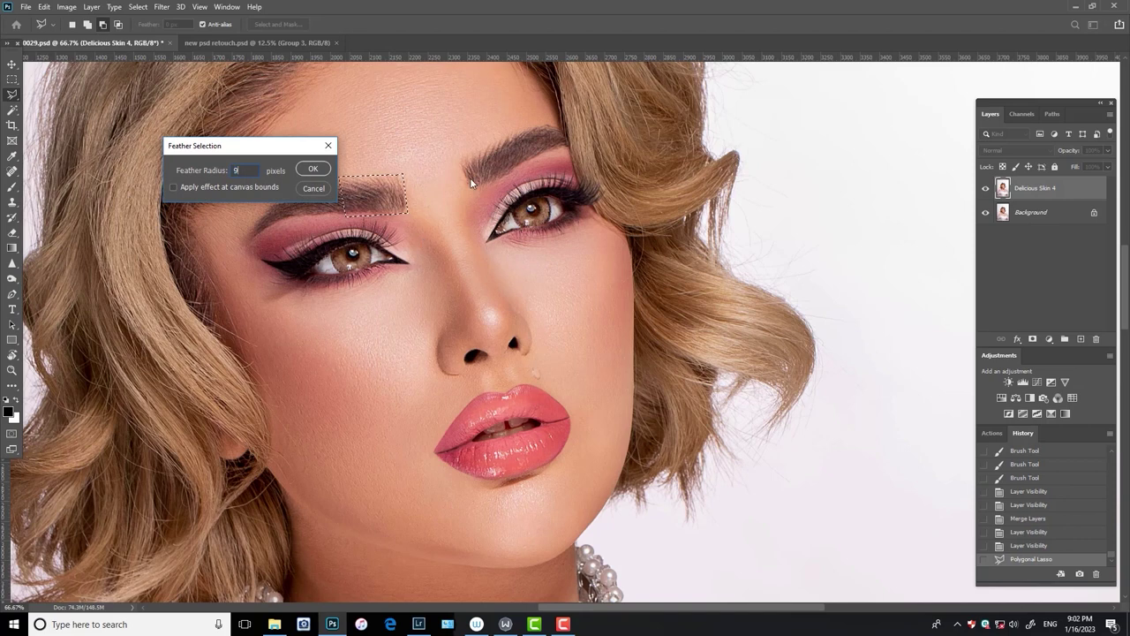
{"action": "key", "text": "Return"}
- Paste the brow onto a new layer, flip it horizontally, and rotate it onto the right eyebrow
{"action": "key", "text": "ctrl+c"}
{"action": "key", "text": "ctrl+v"}
{"action": "key", "text": "ctrl+t"}
{"action": "right_click", "coordinate": [390, 203]}
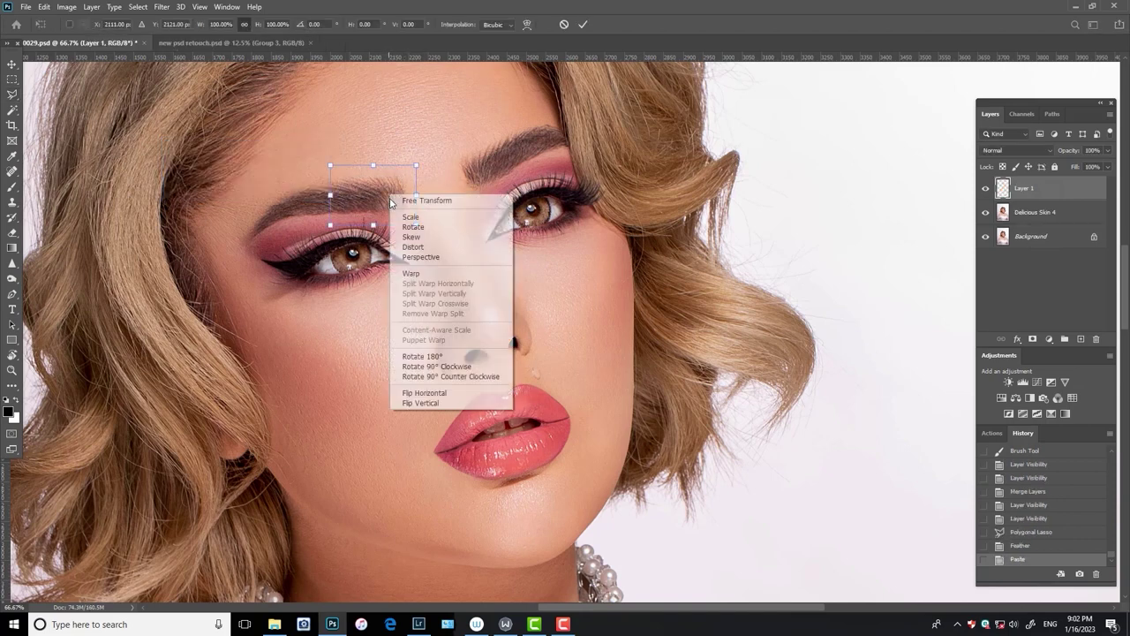
{"action": "left_click", "coordinate": [424, 392]}
{"action": "left_click_drag", "start_coordinate": [380, 199], "coordinate": [490, 167]}
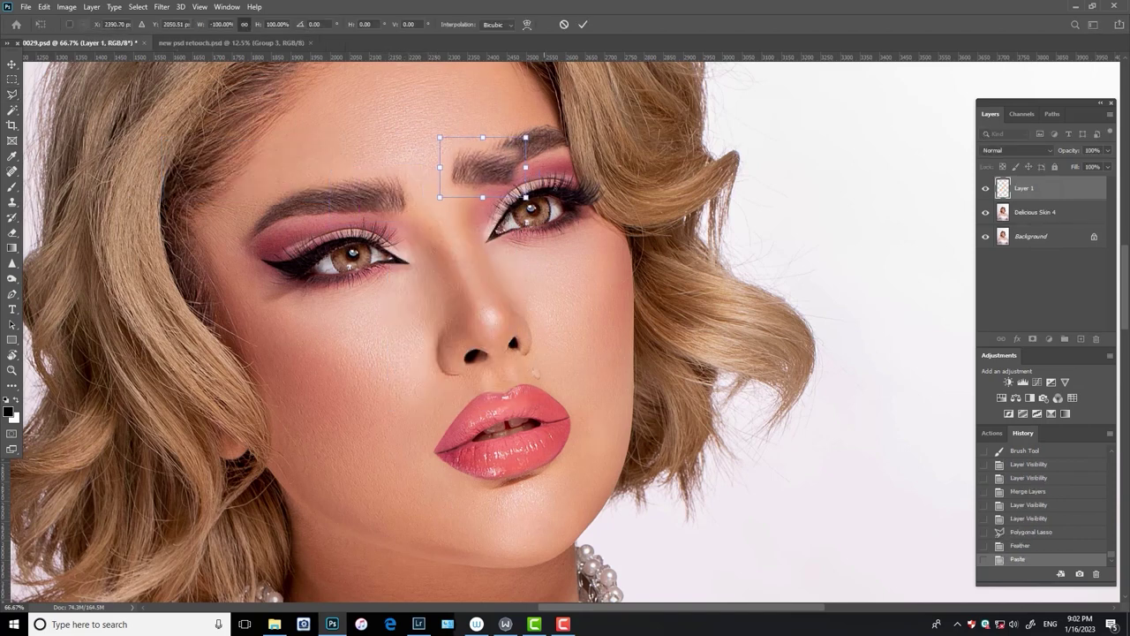
{"action": "mouse_move", "coordinate": [530, 123]}
{"action": "left_mouse_down"}
{"action": "mouse_move", "coordinate": [497, 160]}
{"action": "mouse_move", "coordinate": [548, 158]}
{"action": "mouse_move", "coordinate": [504, 161]}
{"action": "left_mouse_up"}
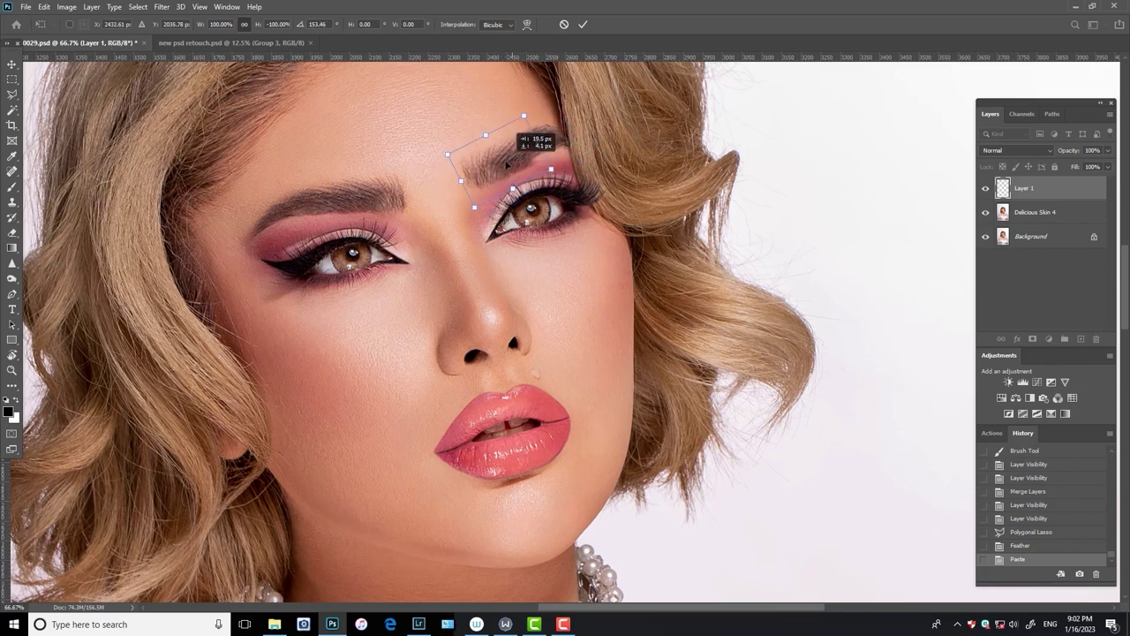
{"action": "key", "text": "Return"}
- Erase the pasted brow's hard edges with a small eraser and merge it into the skin layer
{"action": "key", "text": "e"}
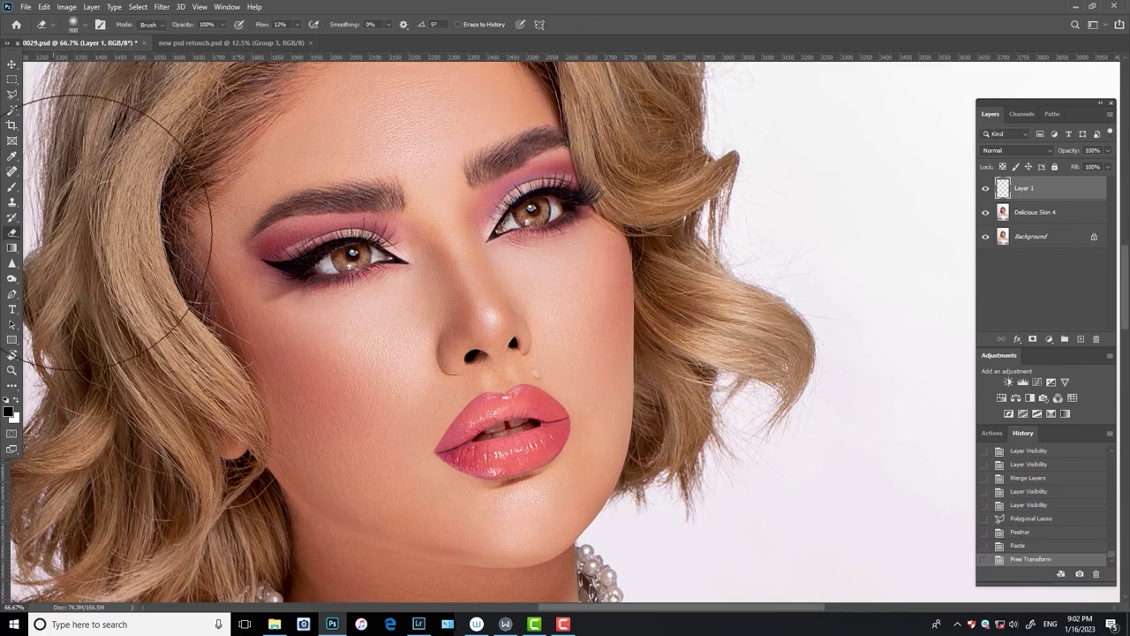
{"action": "key", "text": "bracketleft"}
{"action": "key", "text": "bracketleft"}
{"action": "key", "text": "bracketleft"}
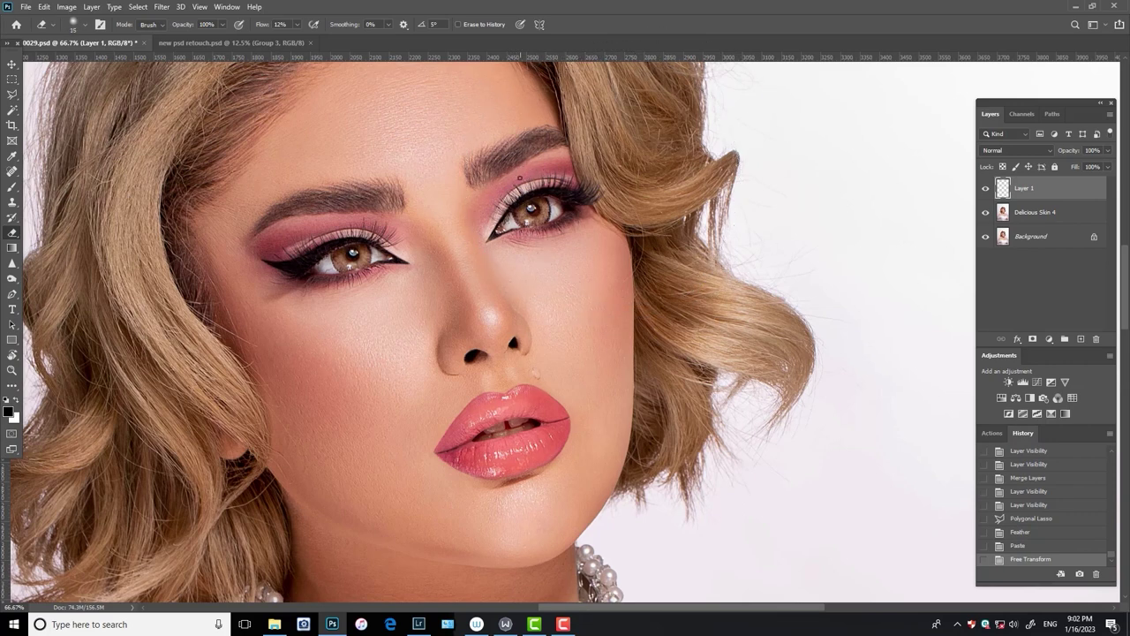
{"action": "left_click", "coordinate": [519, 177]}
{"action": "key", "text": "ctrl+comma"}
{"action": "key", "text": "ctrl+comma"}
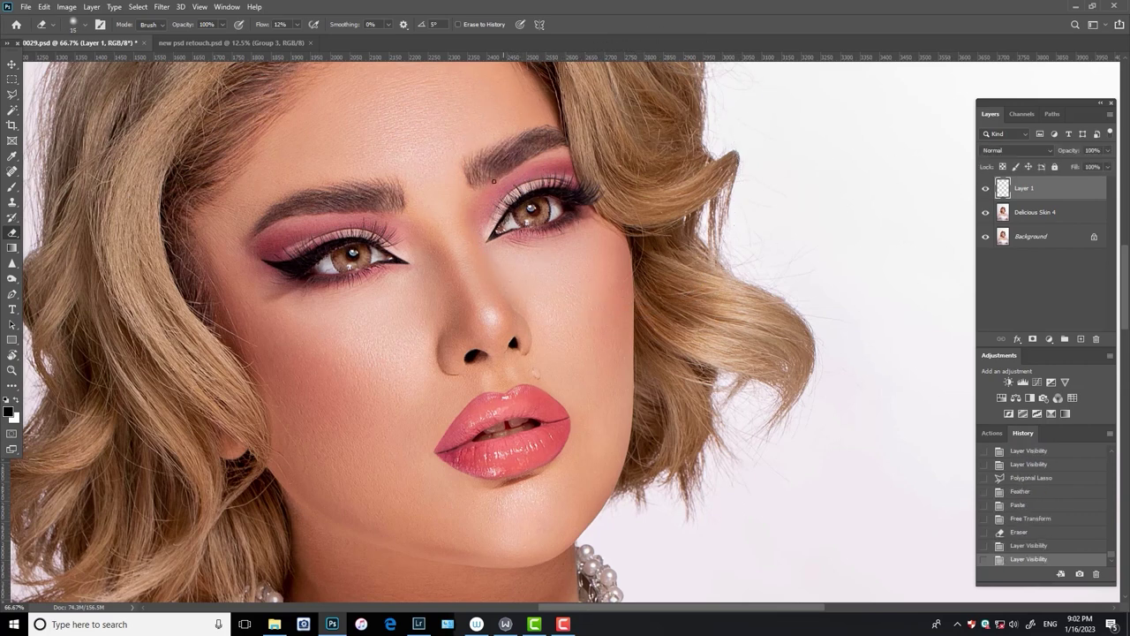
{"action": "left_click", "coordinate": [495, 182]}
{"action": "left_click", "coordinate": [527, 131]}
{"action": "key", "text": "bracketright"}
{"action": "key", "text": "bracketright"}
{"action": "key", "text": "bracketright"}
{"action": "left_click", "coordinate": [1020, 221], "text": "ctrl"}
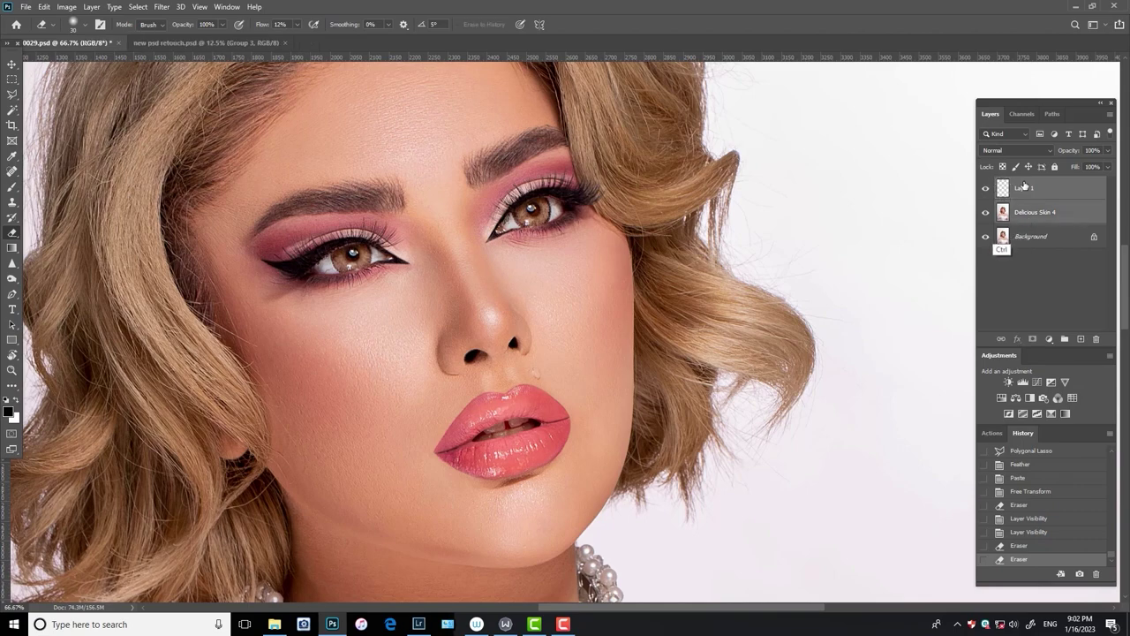
{"action": "key", "text": "ctrl+e"}
{"action": "left_click", "coordinate": [986, 188]}
{"action": "left_click", "coordinate": [986, 188]}
- Add a Curves adjustment and pull the RGB midpoint down to darken midtones
{"action": "key", "text": "ctrl+minus"}
{"action": "key", "text": "ctrl+minus"}
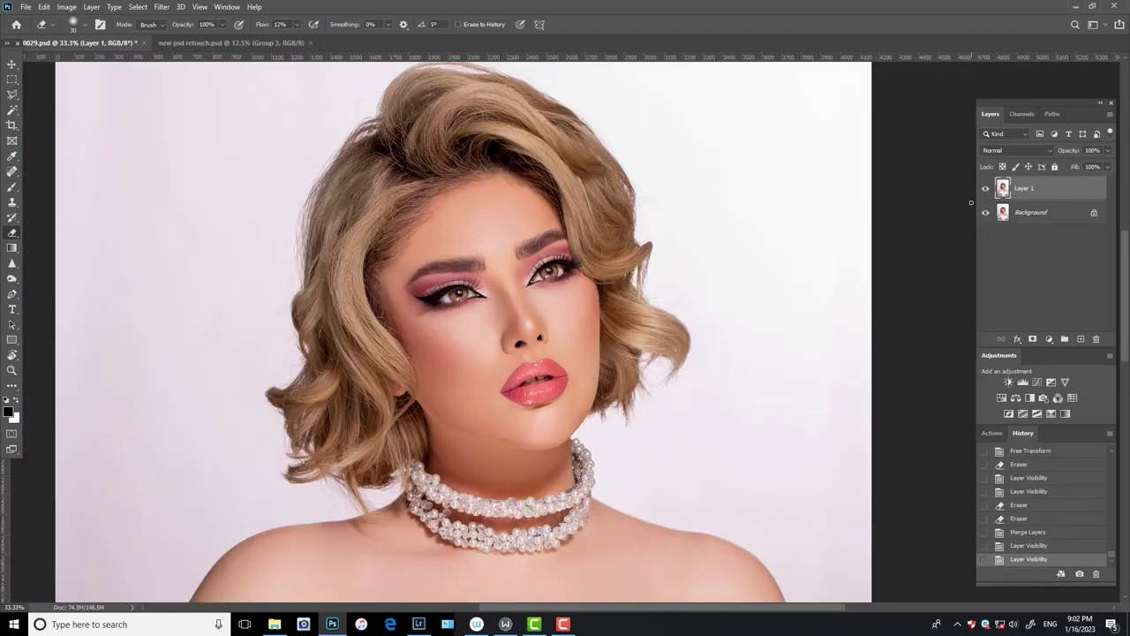
{"action": "left_click", "coordinate": [13, 65]}
{"action": "key", "text": "ctrl+plus"}
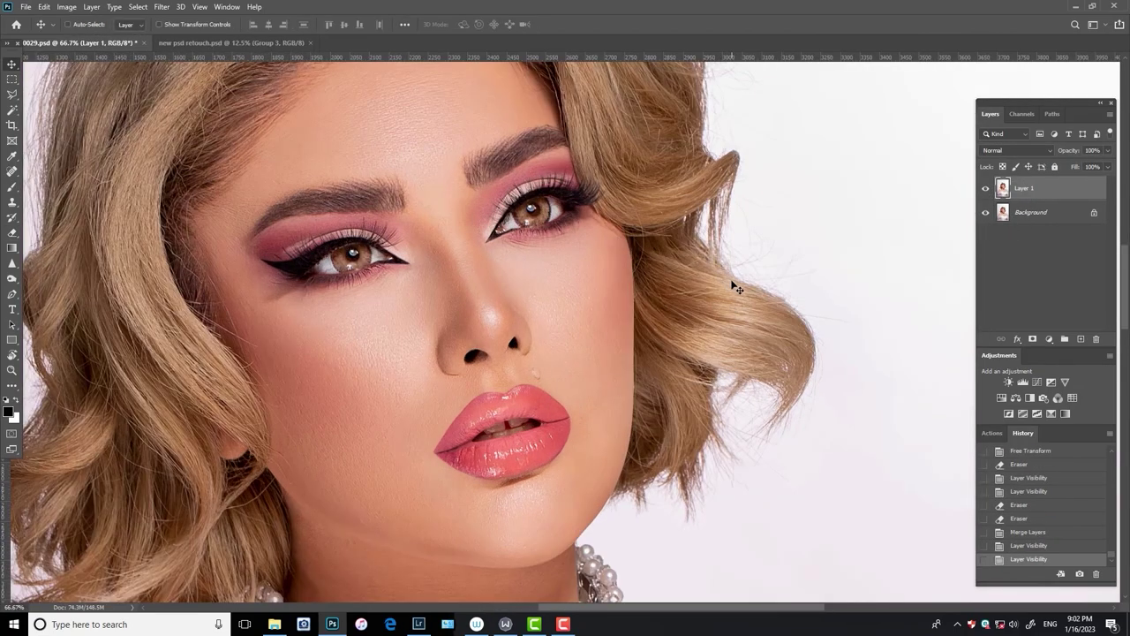
{"action": "key", "text": "ctrl+minus"}
{"action": "key", "text": "ctrl+minus"}
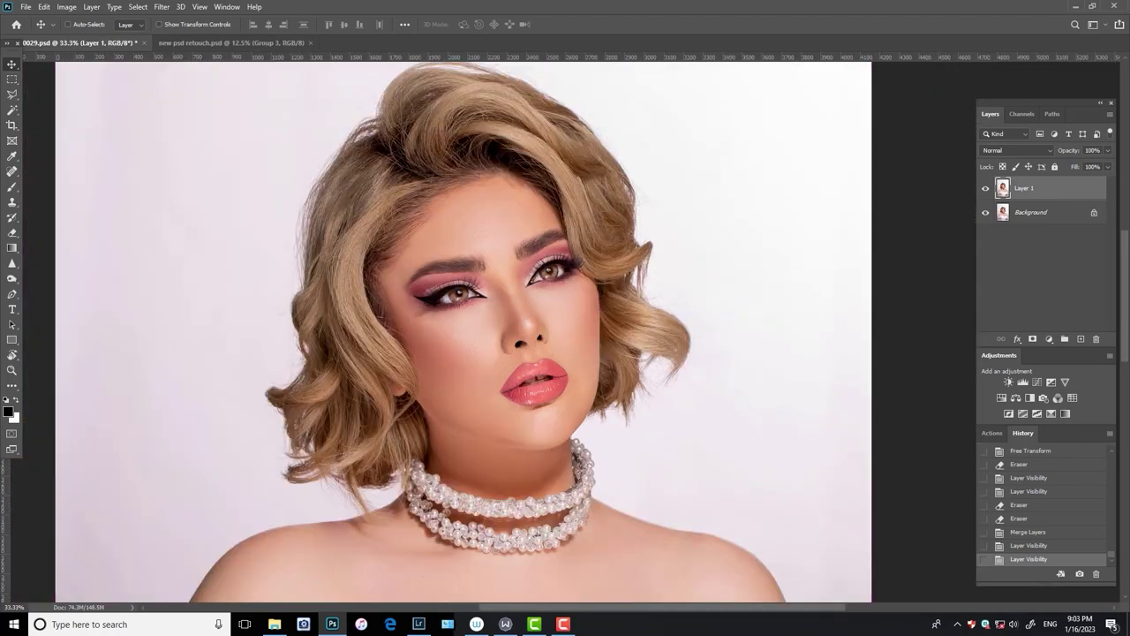
{"action": "left_click", "coordinate": [1036, 381]}
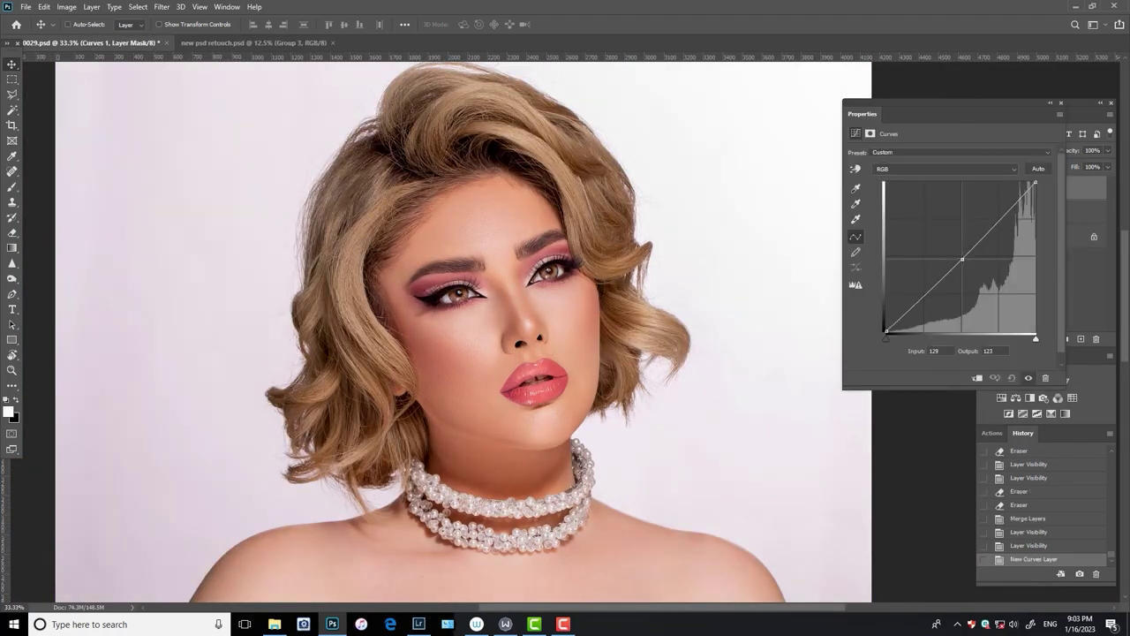
{"action": "left_click_drag", "start_coordinate": [973, 250], "coordinate": [973, 254]}
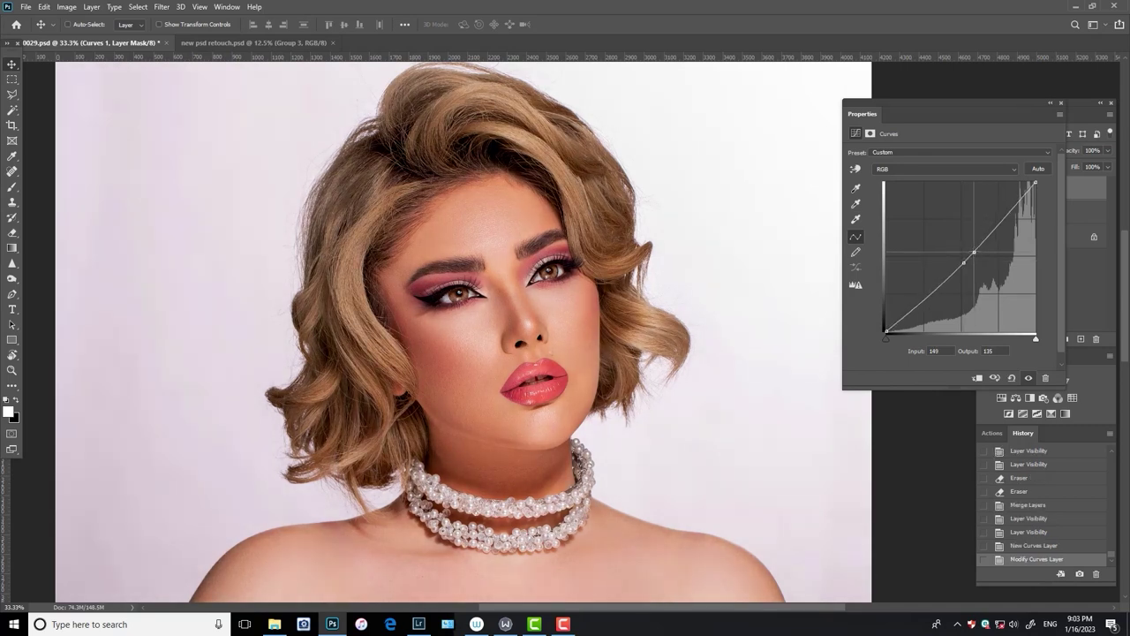
- Add a point on the Blue channel curve, then another point on the RGB curve
{"action": "left_click", "coordinate": [887, 170]}
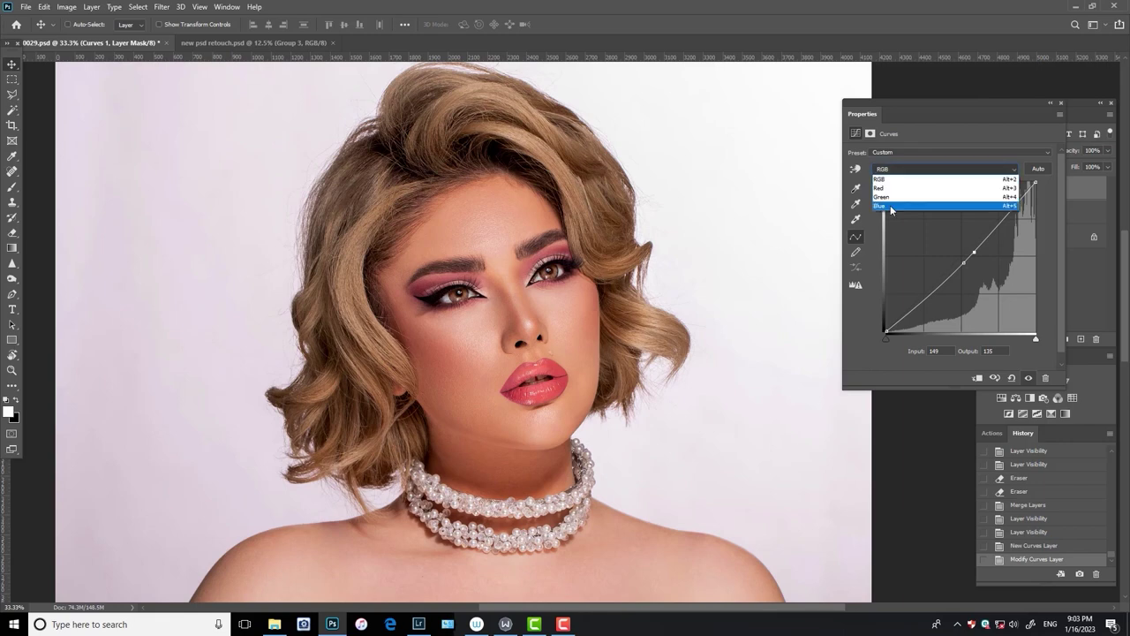
{"action": "left_click", "coordinate": [890, 203]}
{"action": "left_click", "coordinate": [962, 252]}
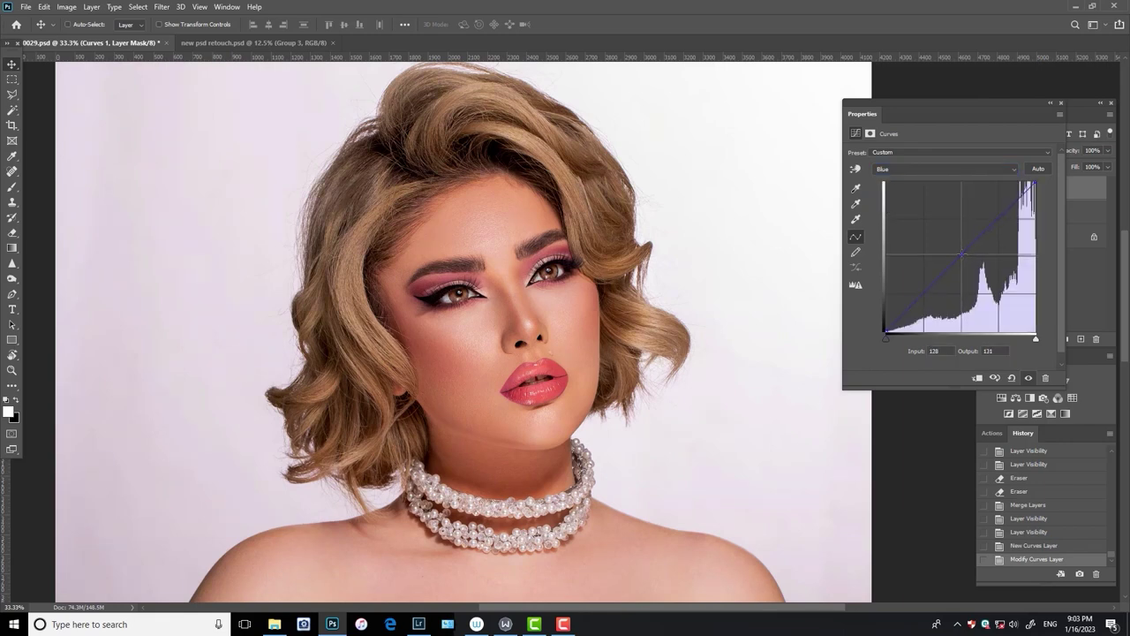
{"action": "left_click", "coordinate": [879, 170]}
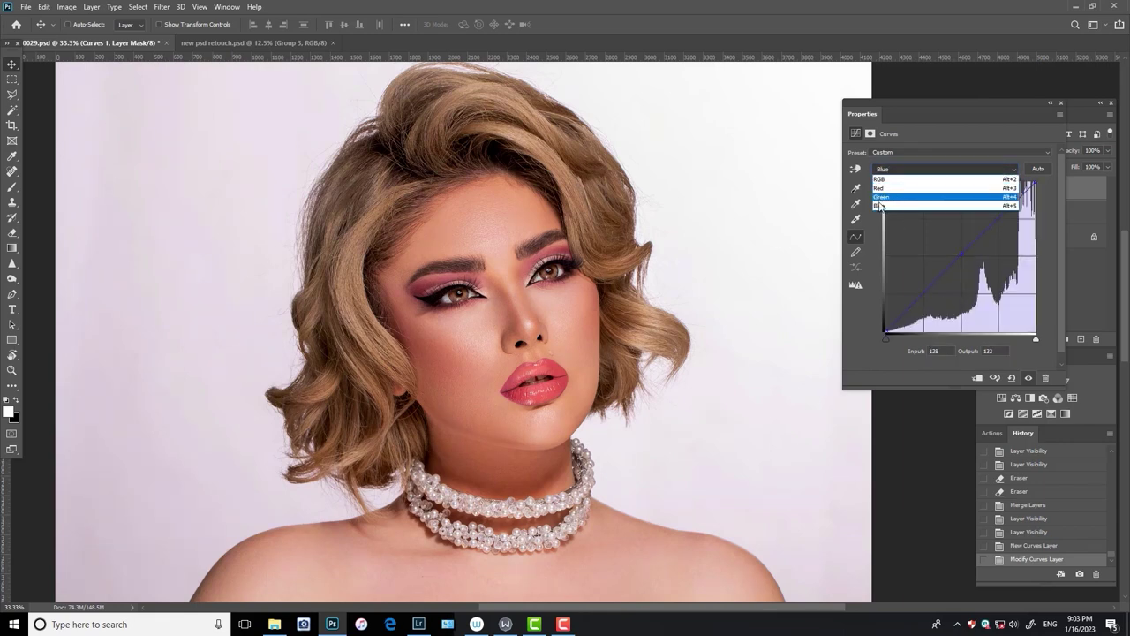
{"action": "left_click", "coordinate": [883, 176]}
{"action": "left_click", "coordinate": [964, 262]}
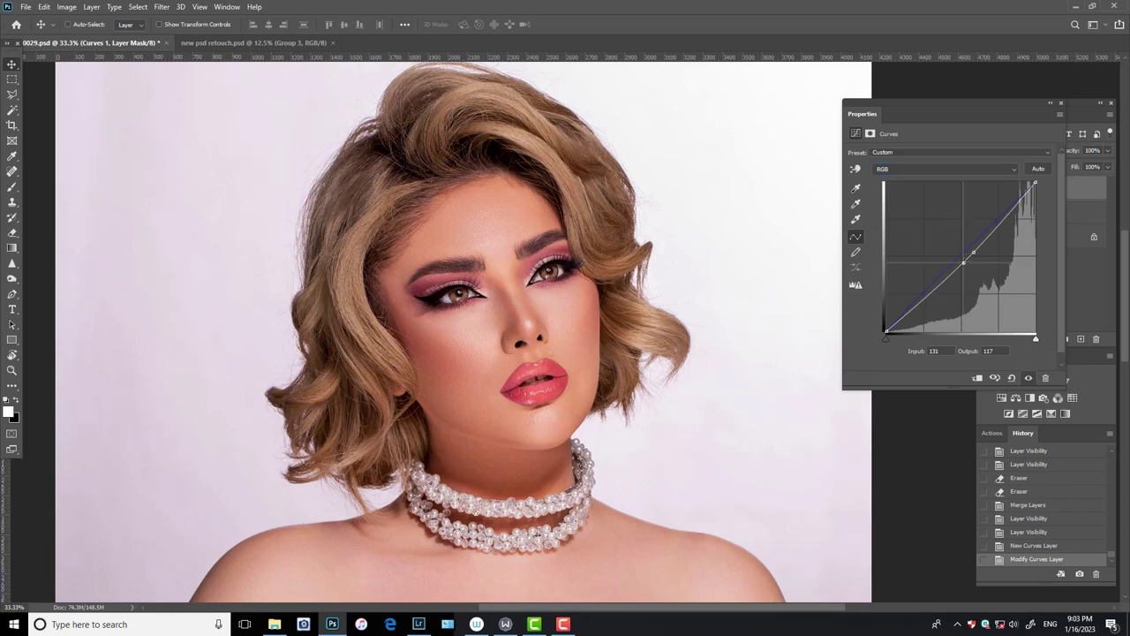
- Erase the Curves 1 mask at full flow over both eyes, the lips and part of the hair
{"action": "left_click", "coordinate": [997, 177]}
{"action": "left_click", "coordinate": [985, 188]}
{"action": "left_click", "coordinate": [985, 188]}
{"action": "key", "text": "e"}
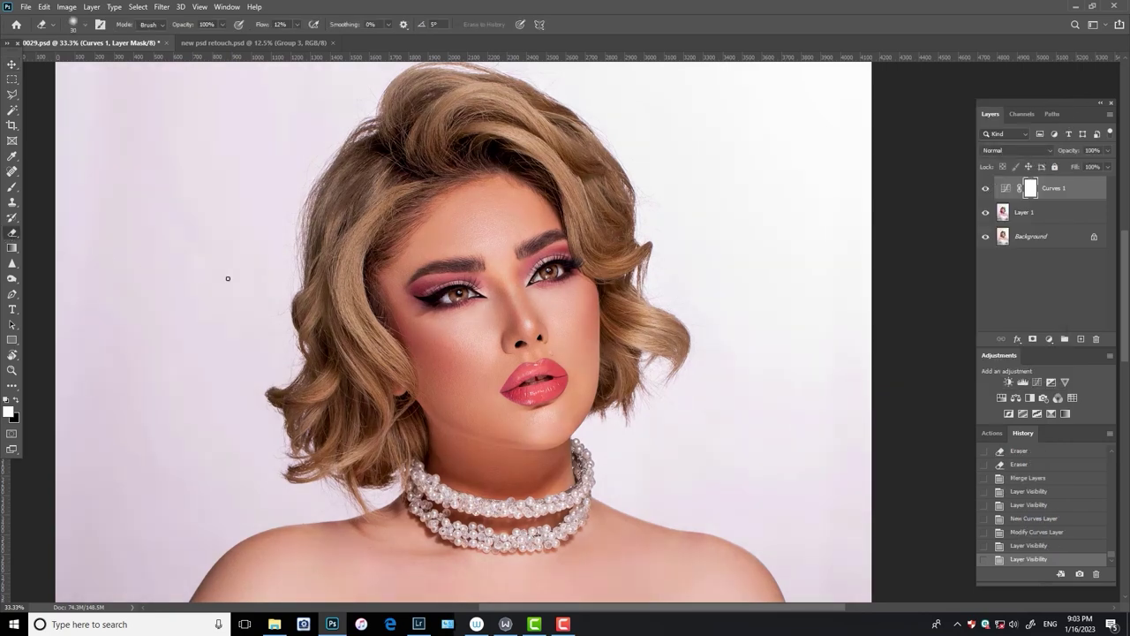
{"action": "left_click", "coordinate": [455, 292]}
{"action": "key", "text": "shift+0"}
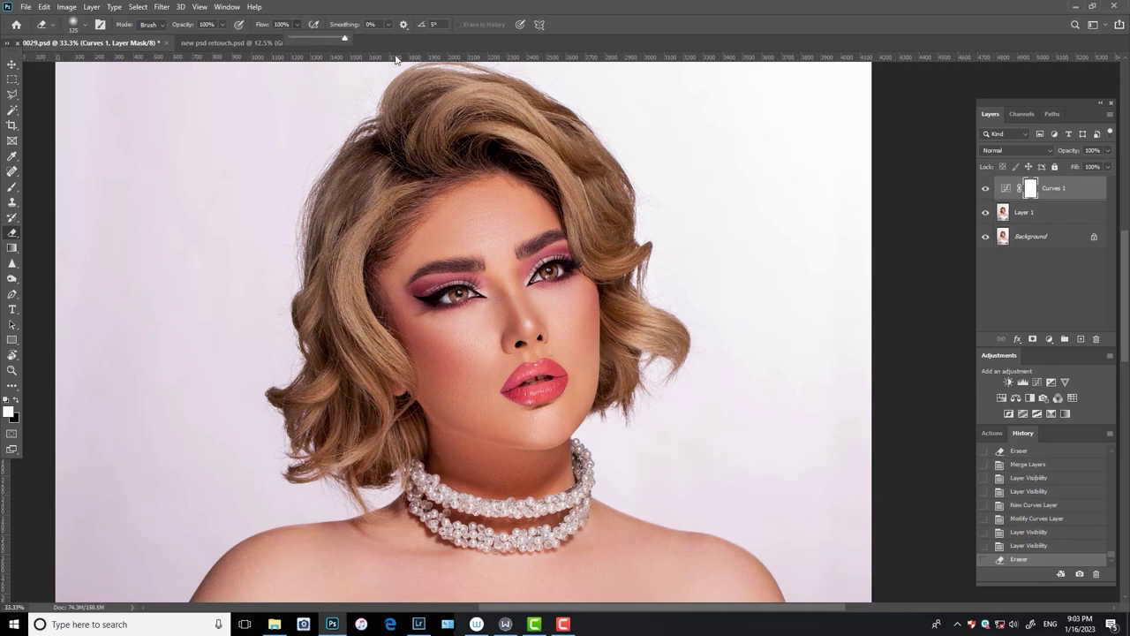
{"action": "key", "text": "bracketleft"}
{"action": "key", "text": "bracketleft"}
{"action": "key", "text": "bracketleft"}
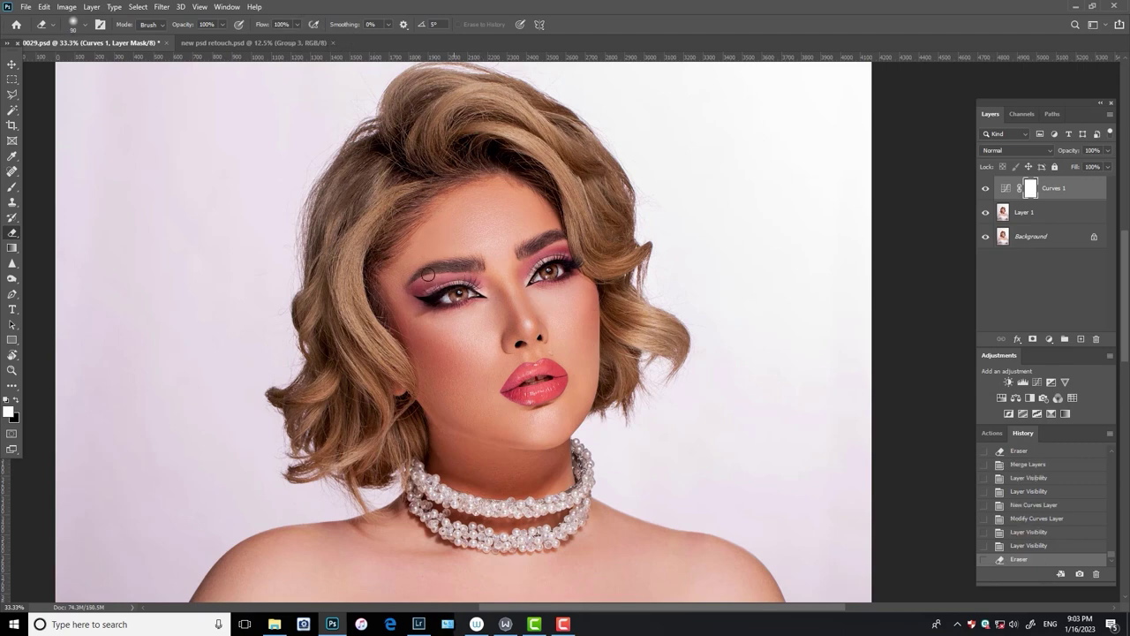
{"action": "left_click_drag", "start_coordinate": [435, 285], "coordinate": [464, 268]}
{"action": "left_click_drag", "start_coordinate": [540, 276], "coordinate": [555, 246]}
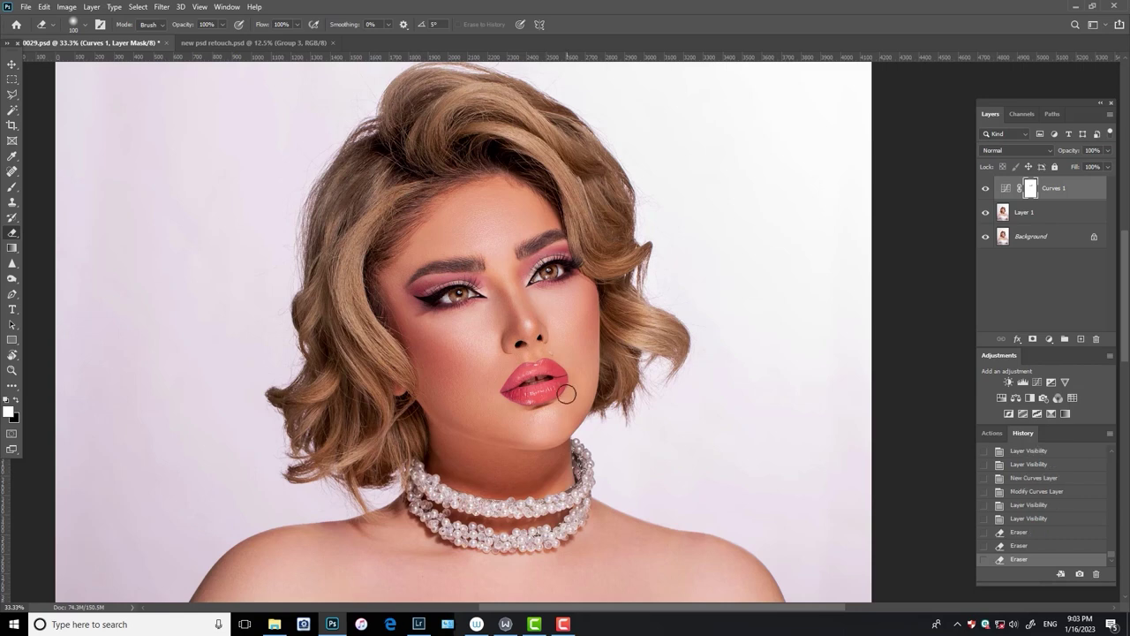
{"action": "left_click_drag", "start_coordinate": [569, 383], "coordinate": [529, 380]}
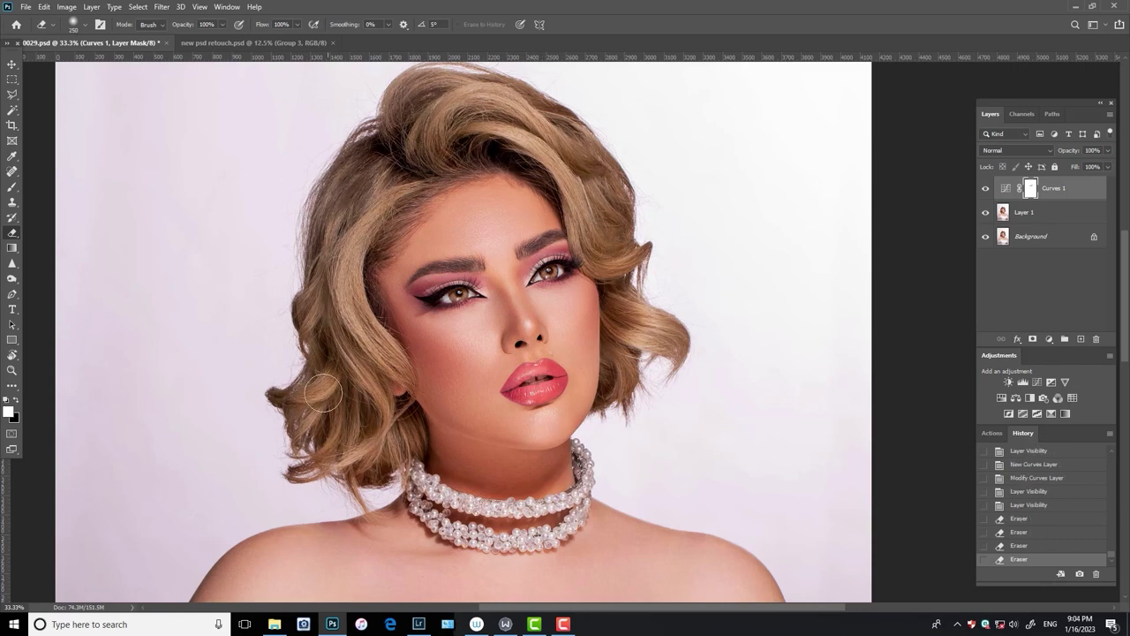
{"action": "mouse_move", "coordinate": [605, 225]}
{"action": "left_mouse_down"}
{"action": "mouse_move", "coordinate": [628, 335]}
{"action": "mouse_move", "coordinate": [610, 235]}
{"action": "left_mouse_up"}
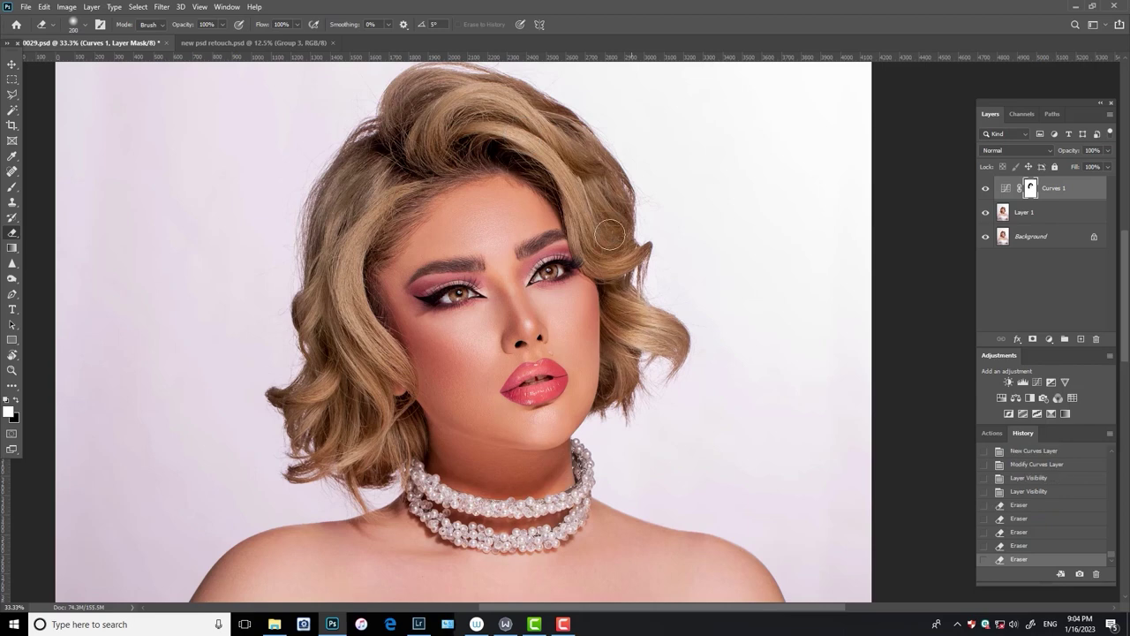
- Lower Curves 1 opacity to about 75% and merge it with Layer 1
{"action": "left_click", "coordinate": [986, 188]}
{"action": "left_click", "coordinate": [986, 188]}
{"action": "left_click", "coordinate": [1108, 150]}
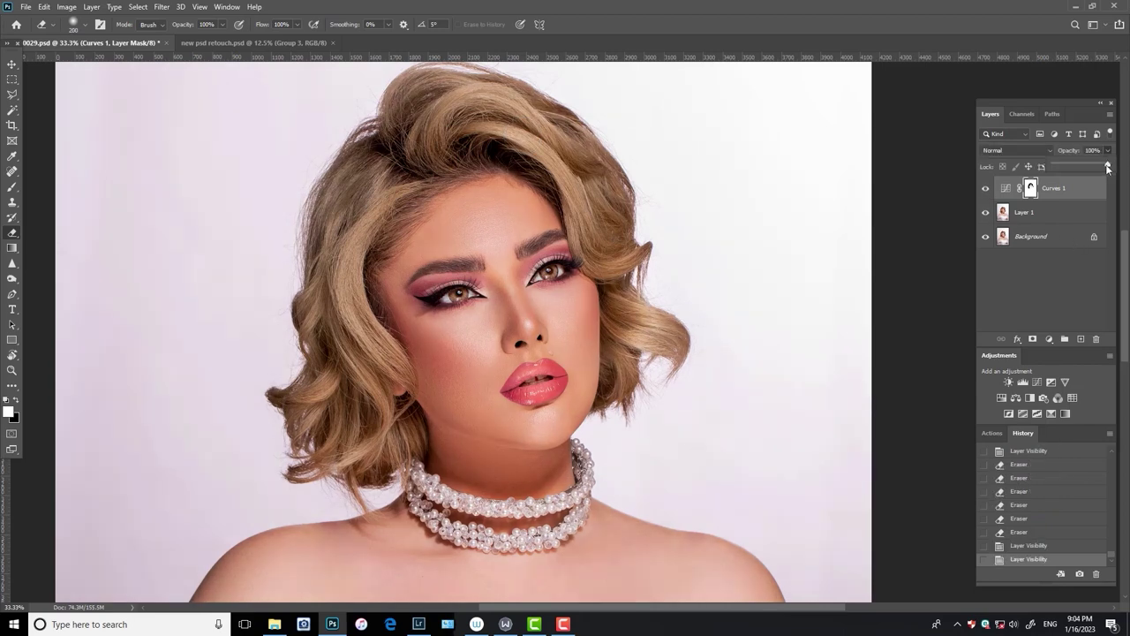
{"action": "left_click_drag", "start_coordinate": [1109, 168], "coordinate": [1098, 168]}
{"action": "left_click", "coordinate": [986, 188]}
{"action": "left_click", "coordinate": [986, 188]}
{"action": "left_click", "coordinate": [1030, 220], "text": "ctrl"}
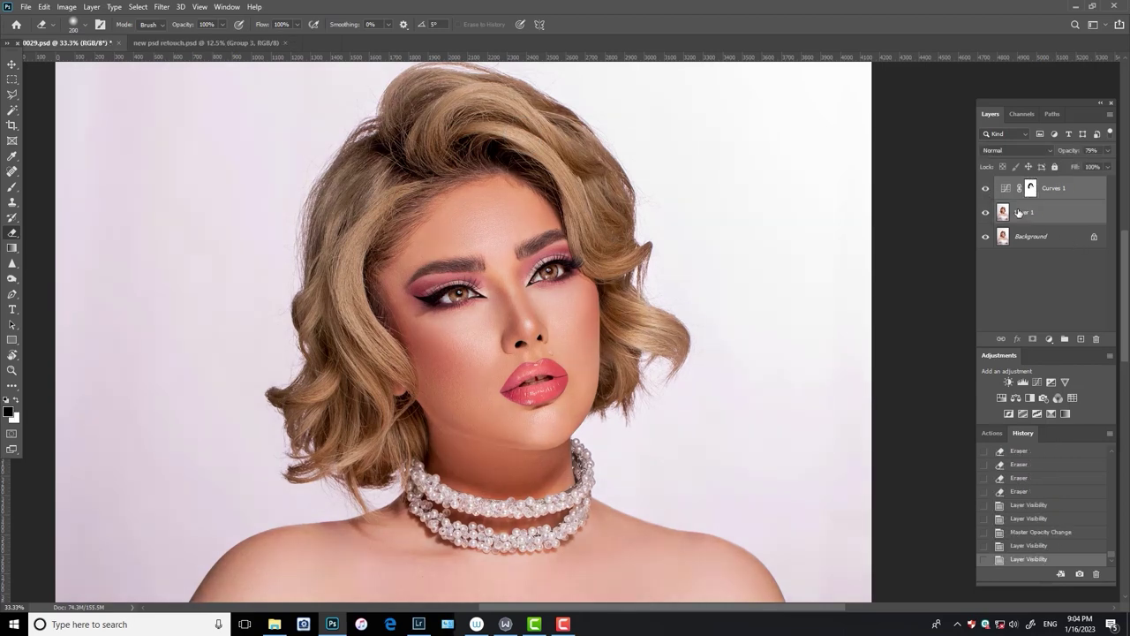
{"action": "key", "text": "ctrl+e"}
{"action": "left_click", "coordinate": [986, 188]}
{"action": "left_click", "coordinate": [986, 188]}
{"action": "key", "text": "v"}
{"action": "left_click_drag", "start_coordinate": [735, 446], "coordinate": [712, 389]}
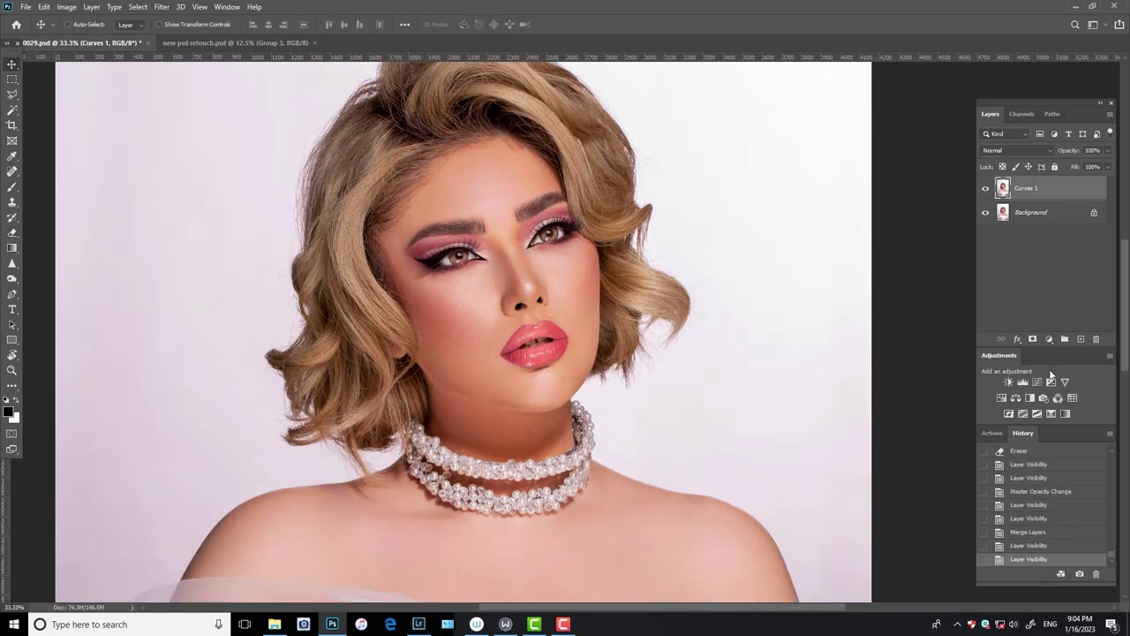
- Add a second Curves layer, raise the Red curve for warmth, and invert its mask
{"action": "left_click", "coordinate": [1037, 381]}
{"action": "left_click", "coordinate": [945, 169]}
{"action": "left_click", "coordinate": [945, 180]}
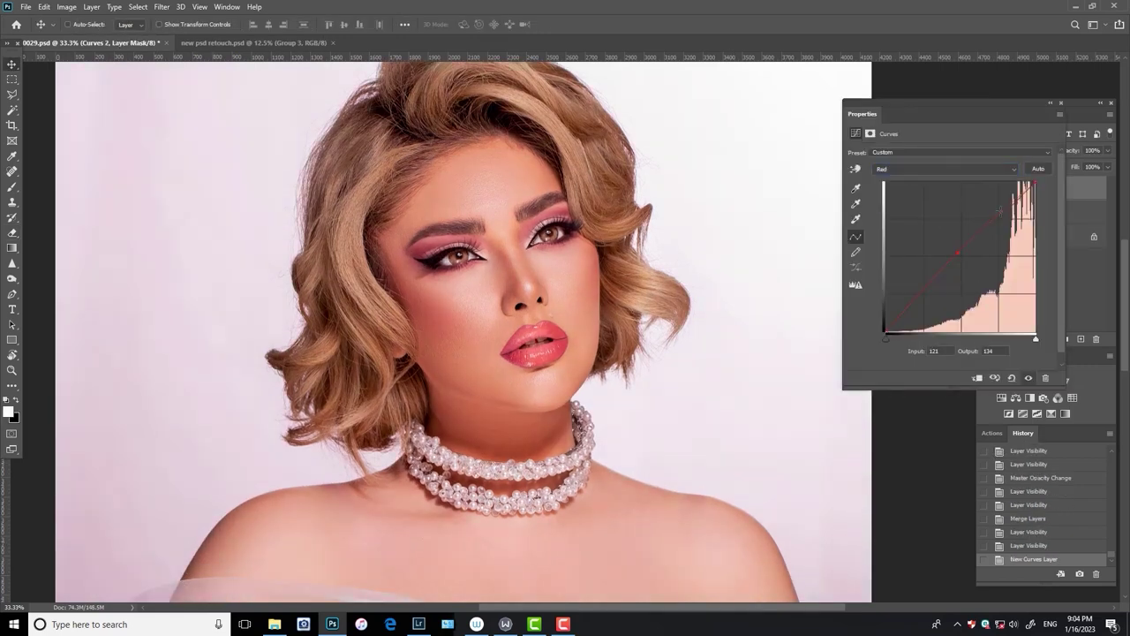
{"action": "left_click_drag", "start_coordinate": [959, 256], "coordinate": [1058, 164]}
{"action": "key", "text": "ctrl+i"}
- Brush white on the Curves 2 mask over both cheeks, the lips and the eyeshadow
{"action": "key", "text": "b"}
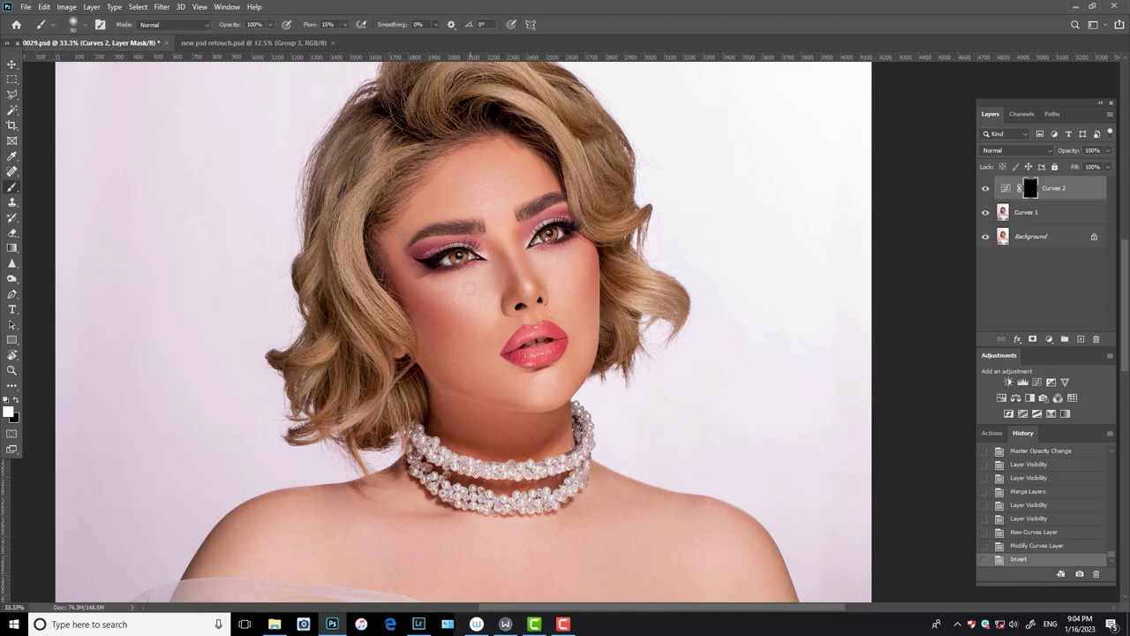
{"action": "left_click_drag", "start_coordinate": [450, 312], "coordinate": [429, 308]}
{"action": "left_click_drag", "start_coordinate": [583, 283], "coordinate": [578, 269]}
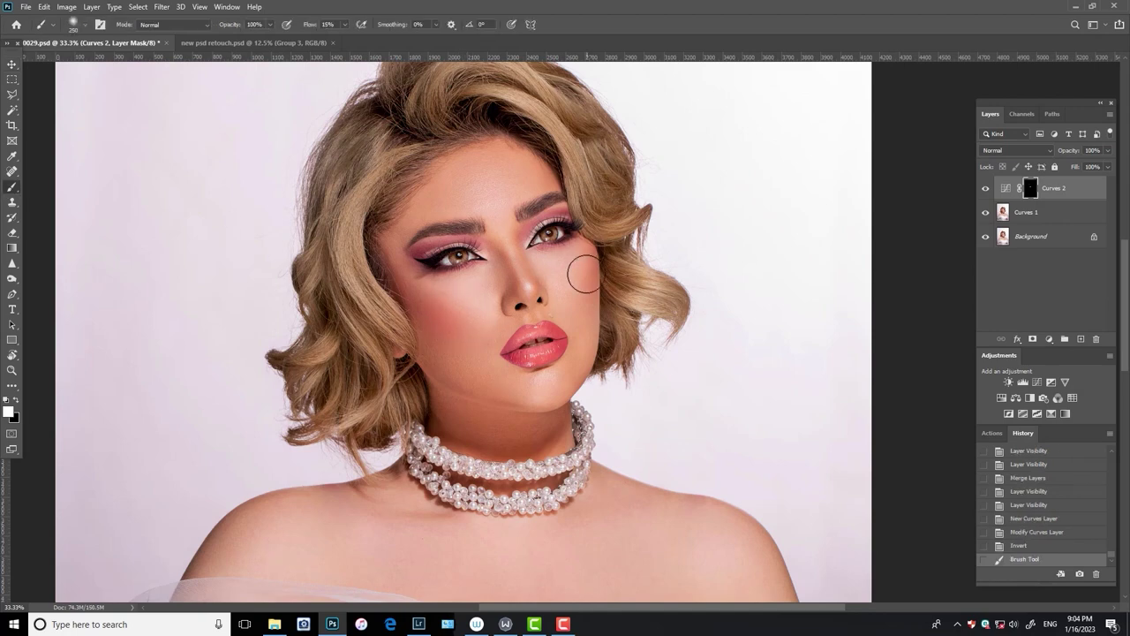
{"action": "key", "text": "bracketleft"}
{"action": "key", "text": "bracketleft"}
{"action": "key", "text": "bracketleft"}
{"action": "left_click_drag", "start_coordinate": [540, 333], "coordinate": [527, 336]}
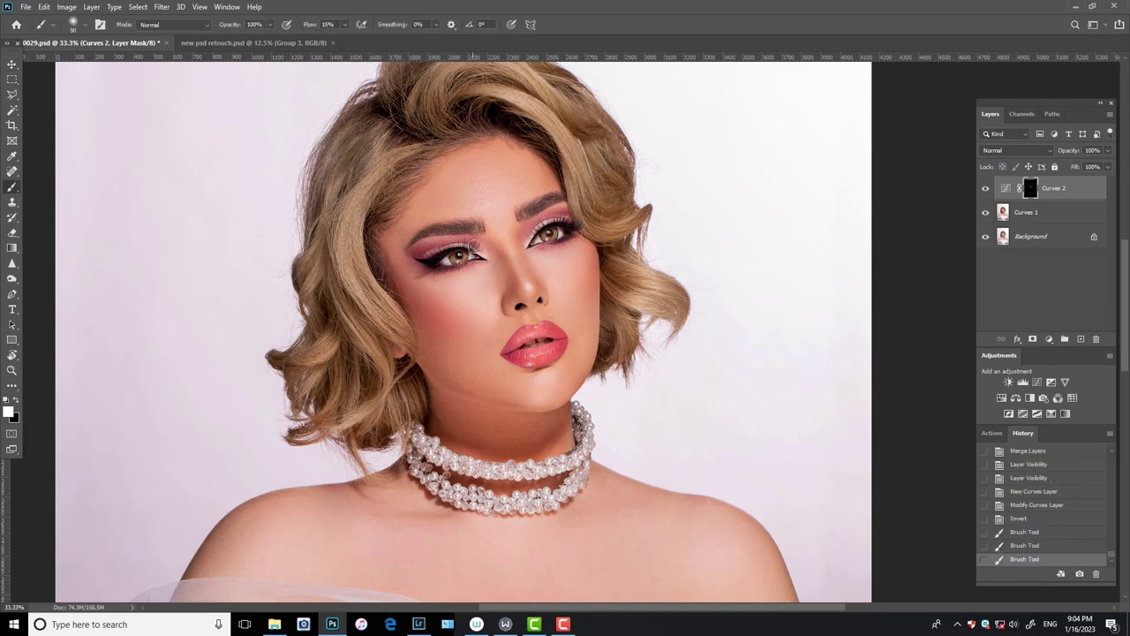
{"action": "left_click_drag", "start_coordinate": [426, 254], "coordinate": [475, 249]}
{"action": "mouse_move", "coordinate": [545, 218]}
{"action": "left_mouse_down"}
{"action": "mouse_move", "coordinate": [558, 221]}
{"action": "mouse_move", "coordinate": [544, 247]}
{"action": "mouse_move", "coordinate": [508, 270]}
{"action": "left_mouse_up"}
{"action": "key", "text": "ctrl+1"}
{"action": "left_click_drag", "start_coordinate": [570, 247], "coordinate": [592, 336]}
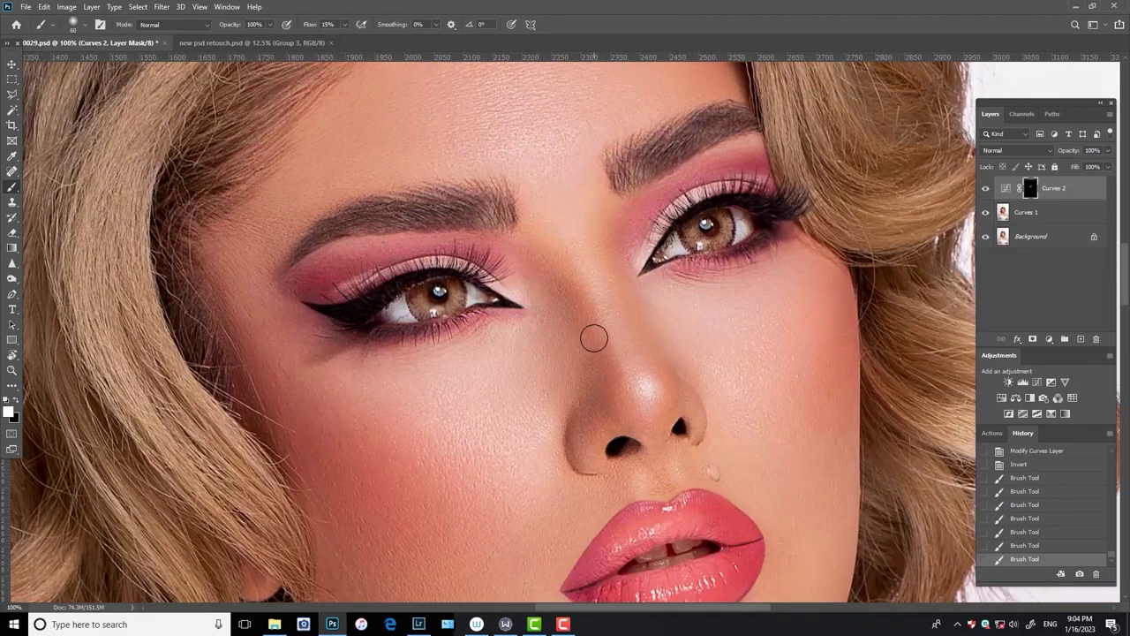
- Compare Curves 2 before and after, merge it down, and fit the photo in the window
{"action": "left_click", "coordinate": [986, 188]}
{"action": "left_click", "coordinate": [986, 188]}
{"action": "left_click", "coordinate": [986, 188]}
{"action": "left_click", "coordinate": [986, 189]}
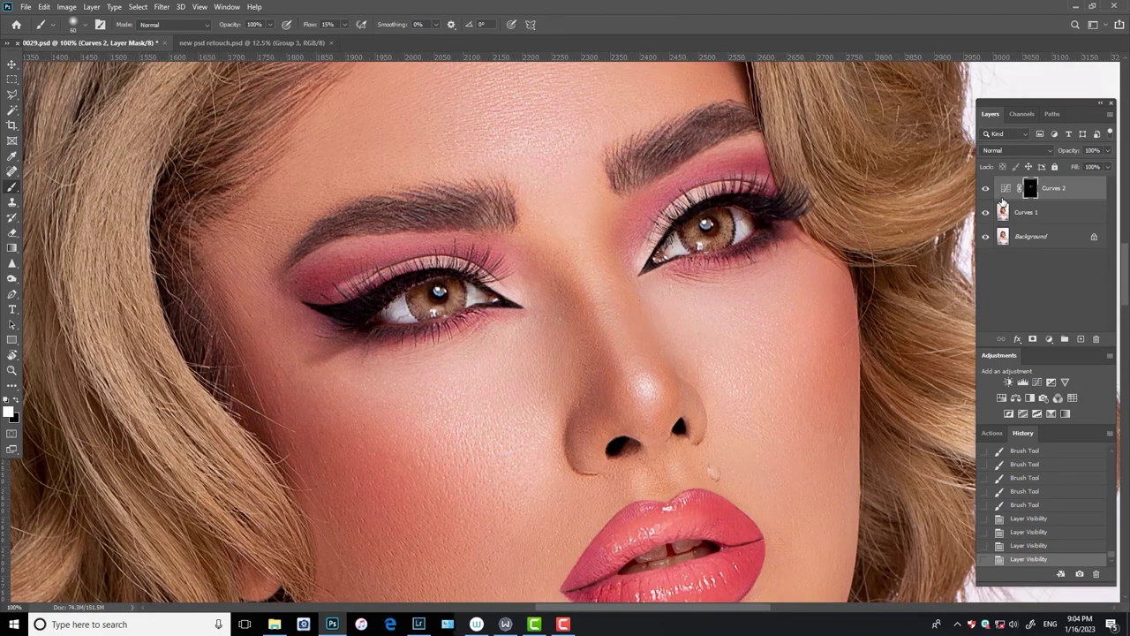
{"action": "key", "text": "ctrl+minus"}
{"action": "key", "text": "ctrl+e"}
{"action": "key", "text": "v"}
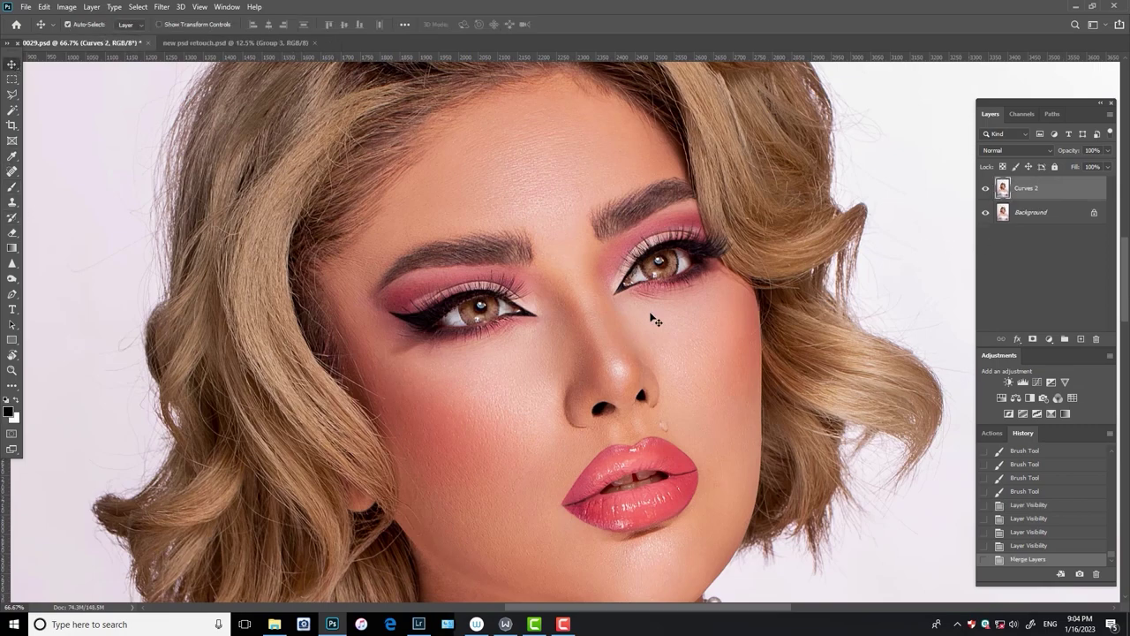
{"action": "key", "text": "ctrl+0"}
- Zoom in to 200% on the lips and clone sampled clean tooth texture over the front-tooth marks
{"action": "key", "text": "ctrl+plus"}
{"action": "left_click_drag", "start_coordinate": [714, 485], "coordinate": [661, 282]}
{"action": "scroll", "coordinate": [707, 271], "scroll_direction": "up", "scroll_amount": 2}
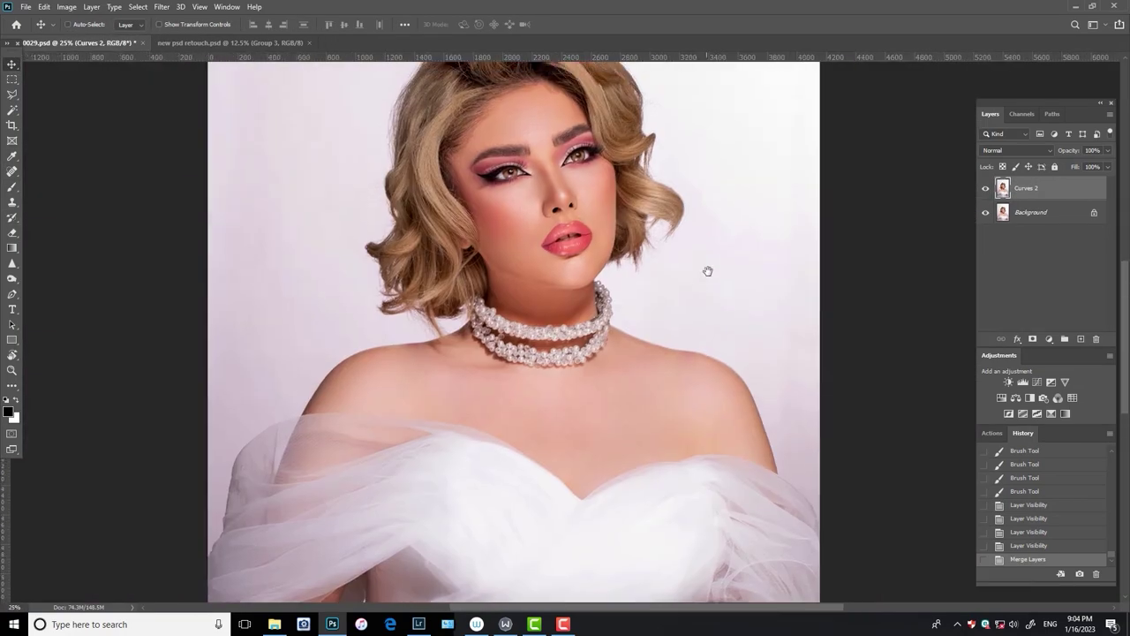
{"action": "scroll", "coordinate": [708, 271], "scroll_direction": "up", "scroll_amount": 1}
{"action": "scroll", "coordinate": [707, 303], "scroll_direction": "up", "scroll_amount": 1}
{"action": "scroll", "coordinate": [697, 264], "scroll_direction": "up", "scroll_amount": 2}
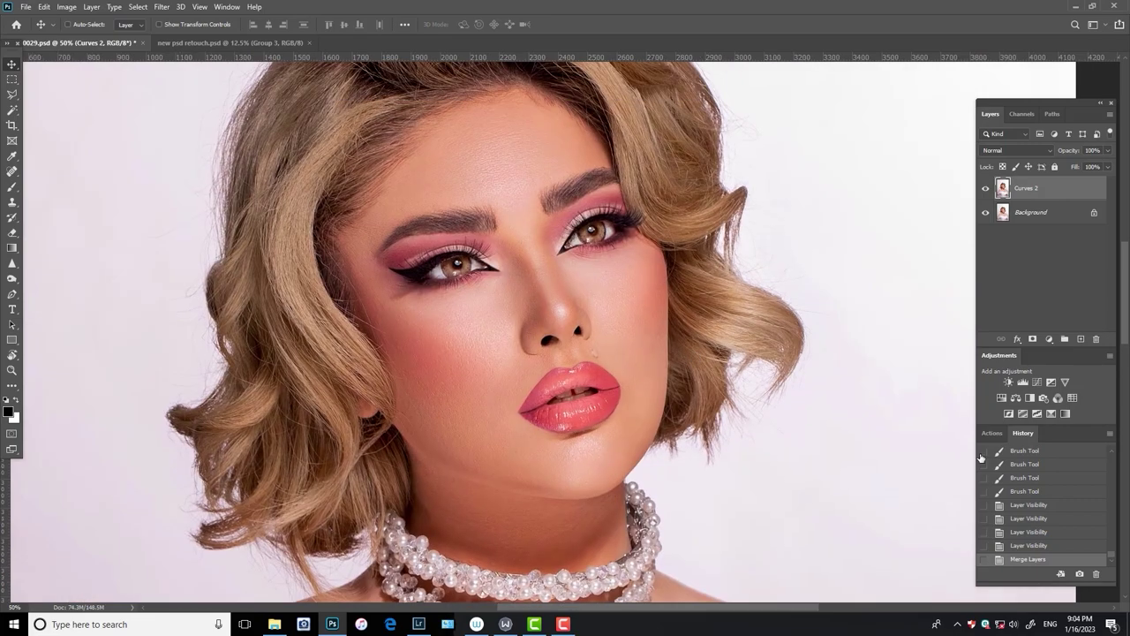
{"action": "key", "text": "s"}
{"action": "key", "text": "ctrl+plus"}
{"action": "key", "text": "ctrl+plus"}
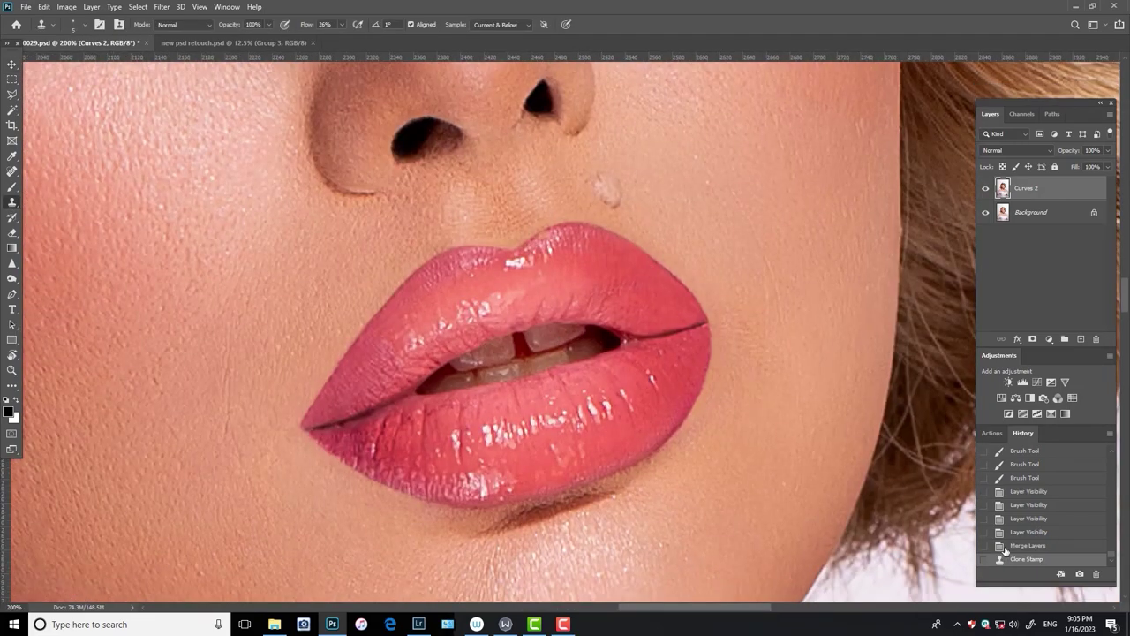
{"action": "left_click_drag", "start_coordinate": [549, 344], "coordinate": [557, 341]}
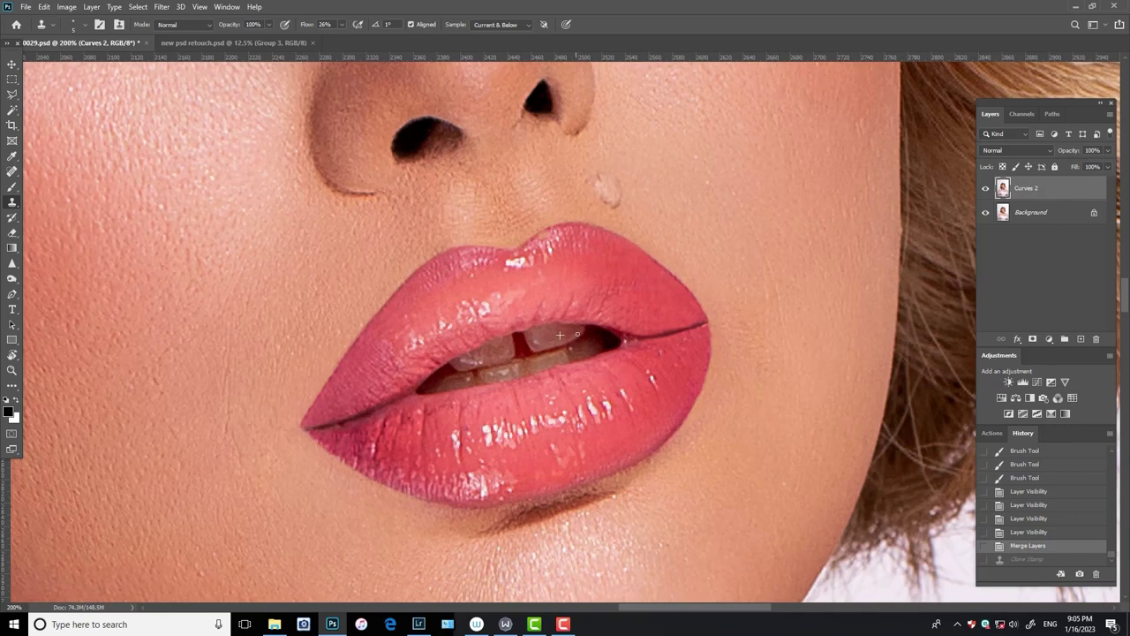
{"action": "left_click", "coordinate": [567, 337]}
{"action": "left_click", "coordinate": [556, 339]}
- Clone over the area between the teeth and the remaining marks, then step back to an earlier History state
{"action": "left_click_drag", "start_coordinate": [547, 341], "coordinate": [565, 338]}
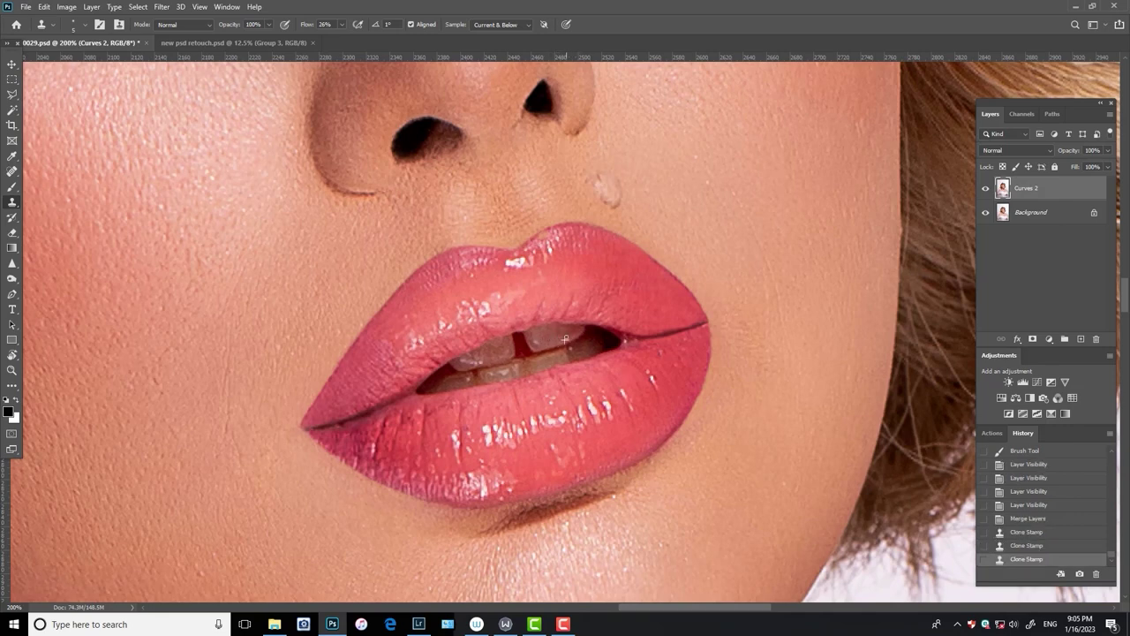
{"action": "left_click", "coordinate": [555, 337]}
{"action": "left_click", "coordinate": [570, 334]}
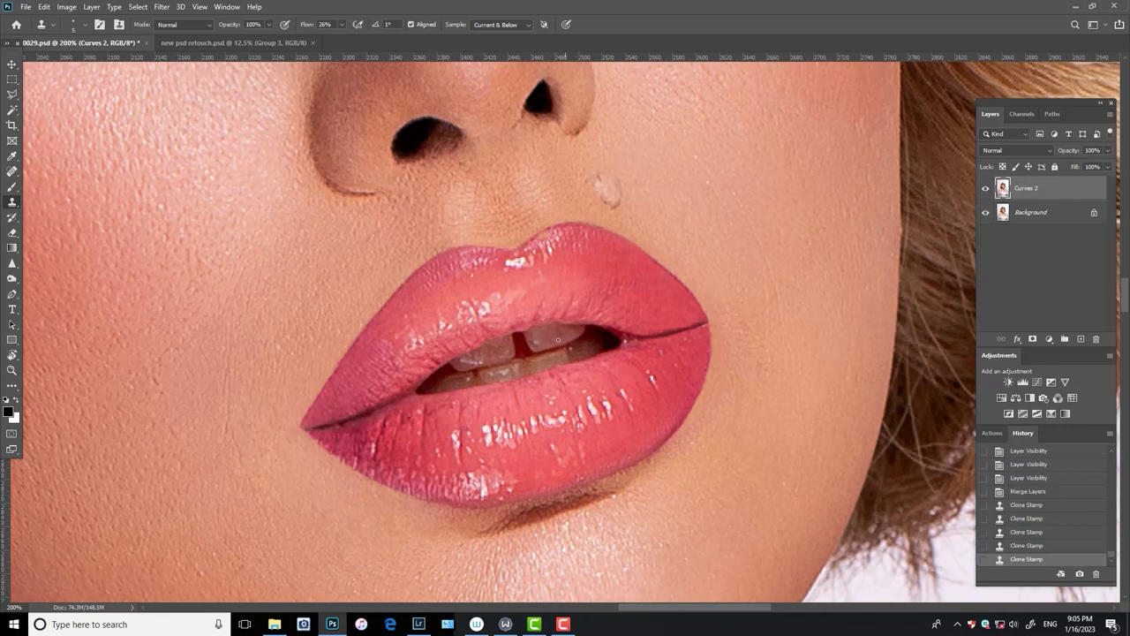
{"action": "left_click", "coordinate": [561, 337]}
{"action": "left_click", "coordinate": [569, 336]}
{"action": "left_click", "coordinate": [1071, 533]}
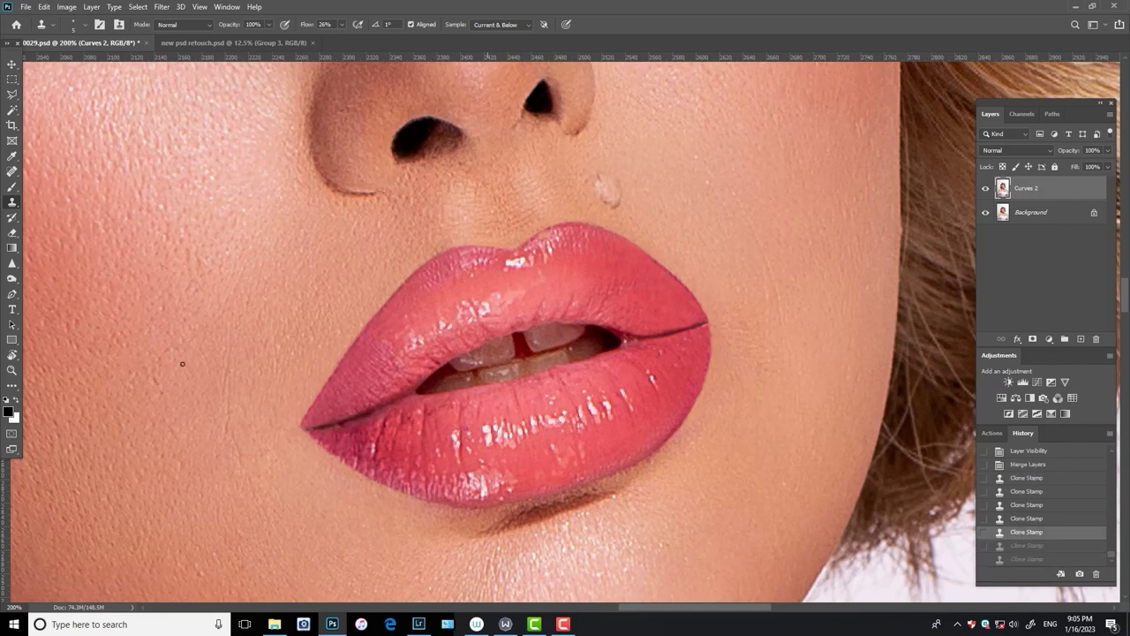
- Heal three small spots on the teeth with the Spot Healing Brush
{"action": "key", "text": "j"}
{"action": "left_click", "coordinate": [562, 334]}
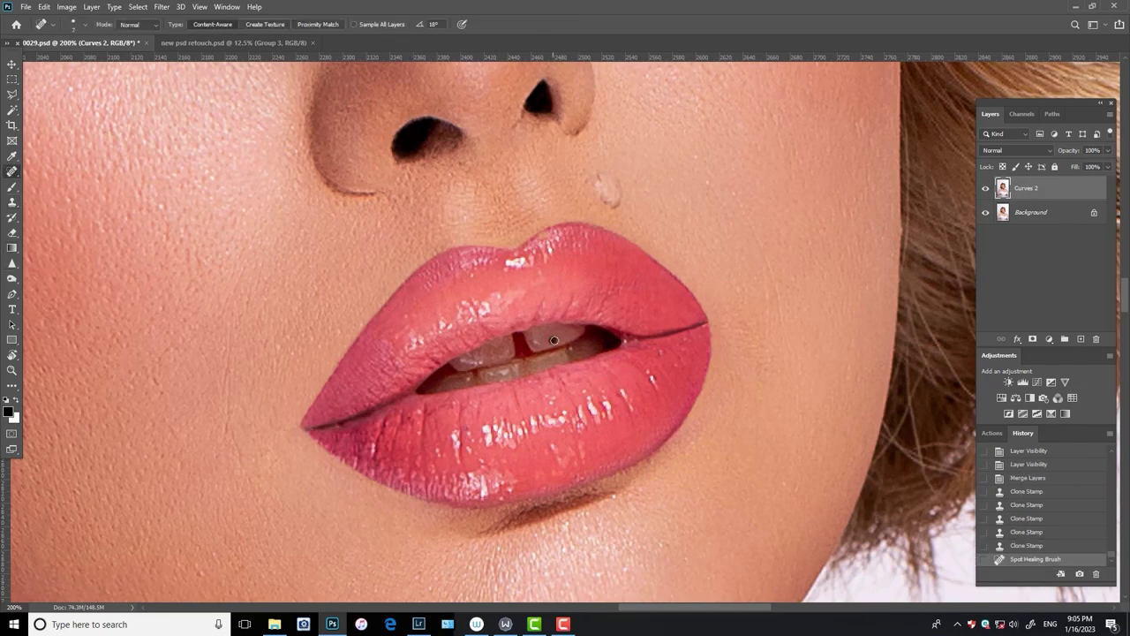
{"action": "left_click", "coordinate": [554, 342]}
{"action": "left_click", "coordinate": [550, 337]}
- At 100% zoom, heal six small blemishes on the chin
{"action": "key", "text": "ctrl+minus"}
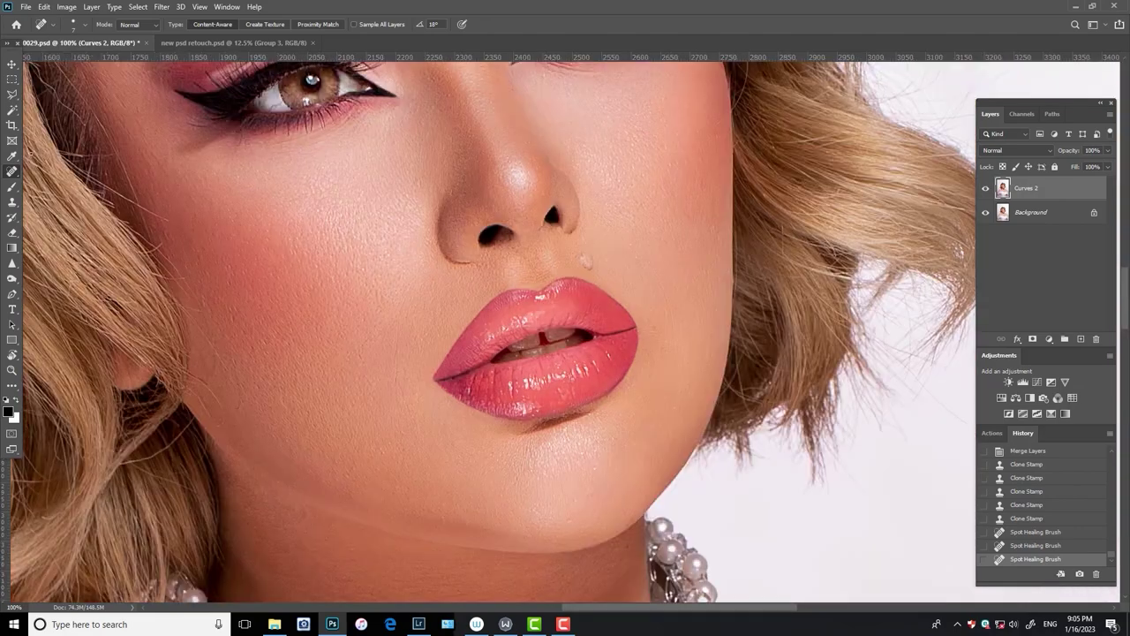
{"action": "scroll", "coordinate": [540, 400], "scroll_direction": "down", "scroll_amount": 2}
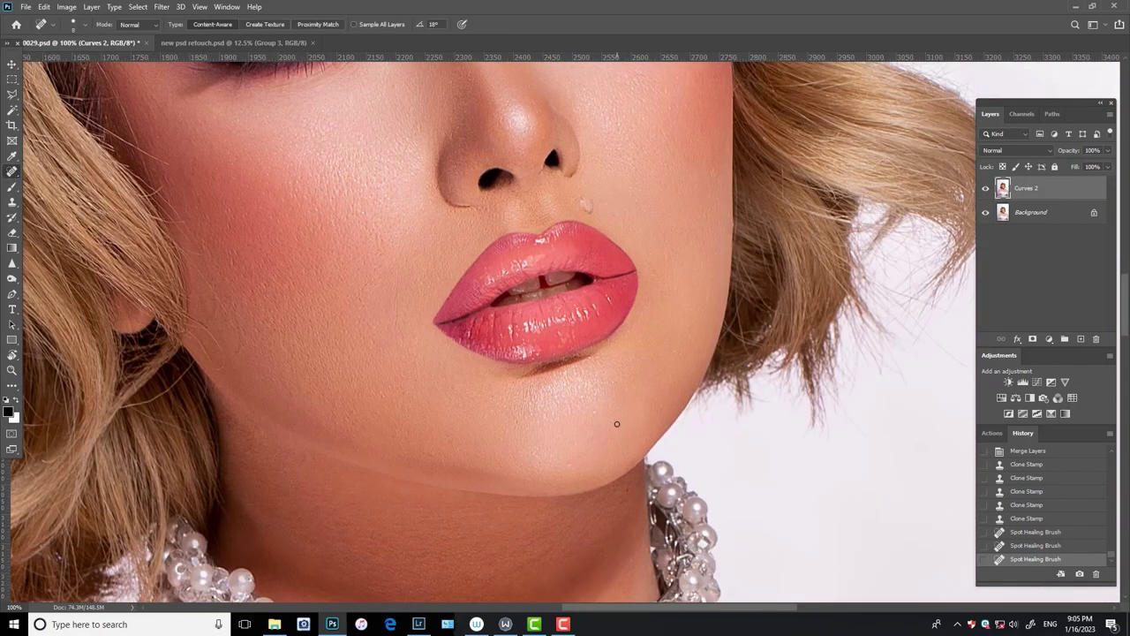
{"action": "left_click", "coordinate": [595, 412]}
{"action": "left_click", "coordinate": [595, 396]}
{"action": "left_click", "coordinate": [609, 381]}
{"action": "left_click", "coordinate": [618, 373]}
{"action": "left_click", "coordinate": [590, 358]}
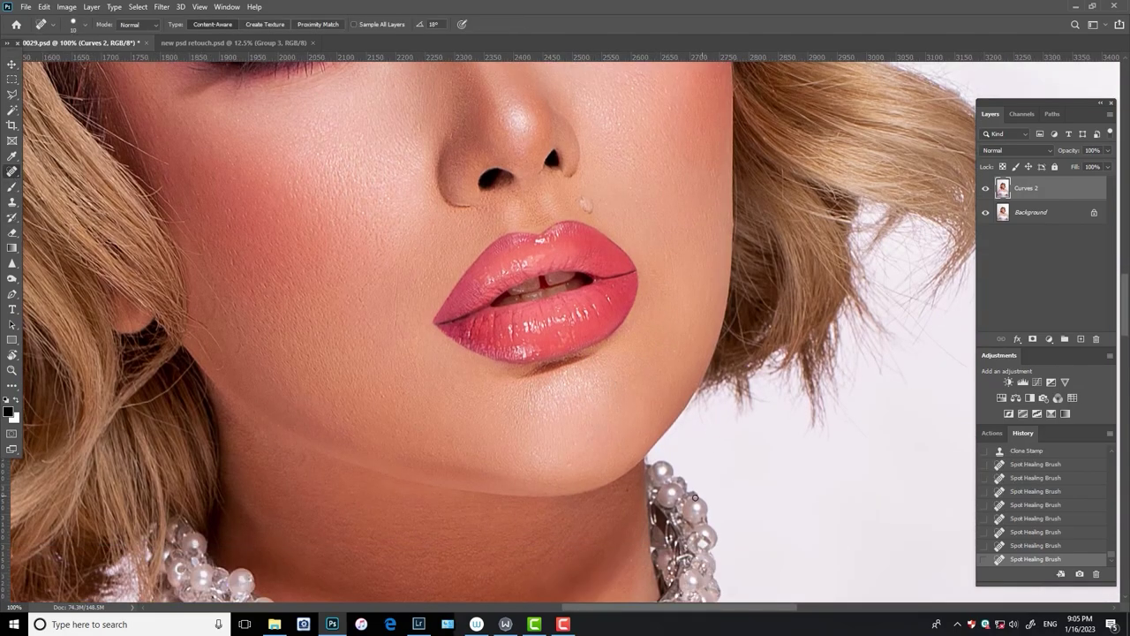
{"action": "left_click", "coordinate": [627, 489]}
- Enlarge the healing brush from 10 to 15, then hide and reshow Curves 2 at 50% to compare
{"action": "key", "text": "bracketright"}
{"action": "scroll", "coordinate": [721, 337], "scroll_direction": "up", "scroll_amount": 3}
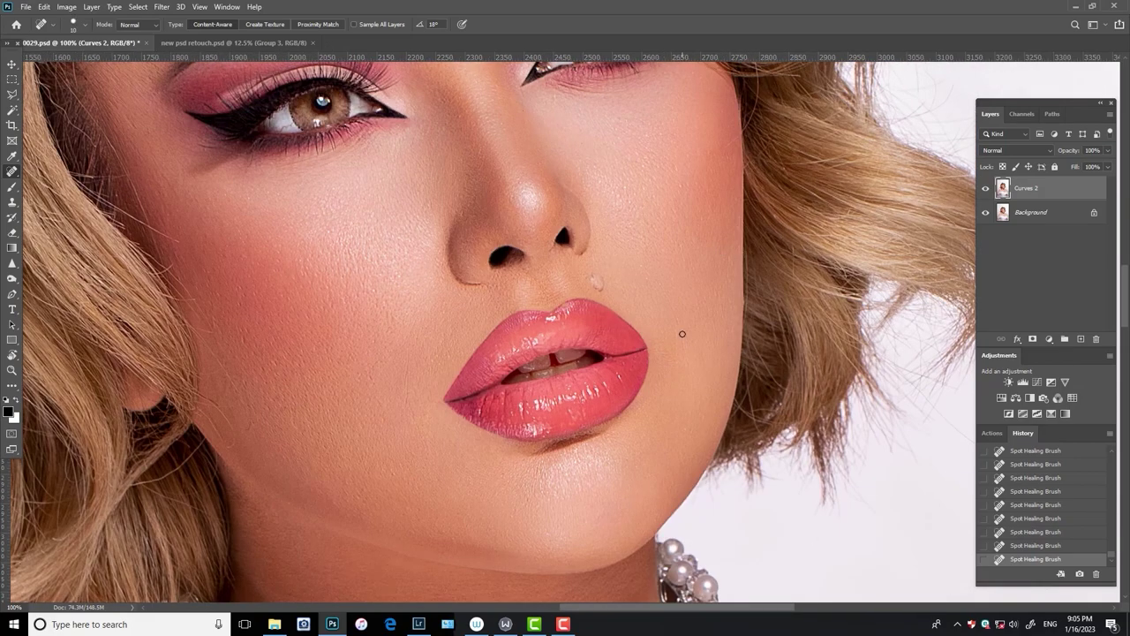
{"action": "scroll", "coordinate": [475, 247], "scroll_direction": "up", "scroll_amount": 3}
{"action": "scroll", "coordinate": [618, 252], "scroll_direction": "up", "scroll_amount": 2}
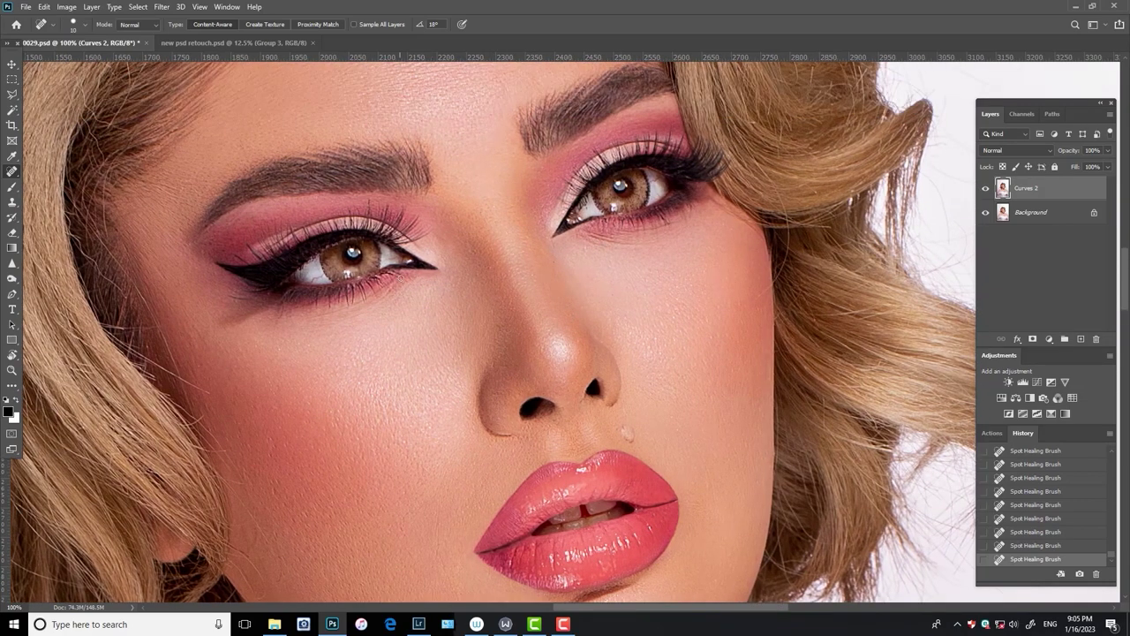
{"action": "scroll", "coordinate": [582, 278], "scroll_direction": "up", "scroll_amount": 2}
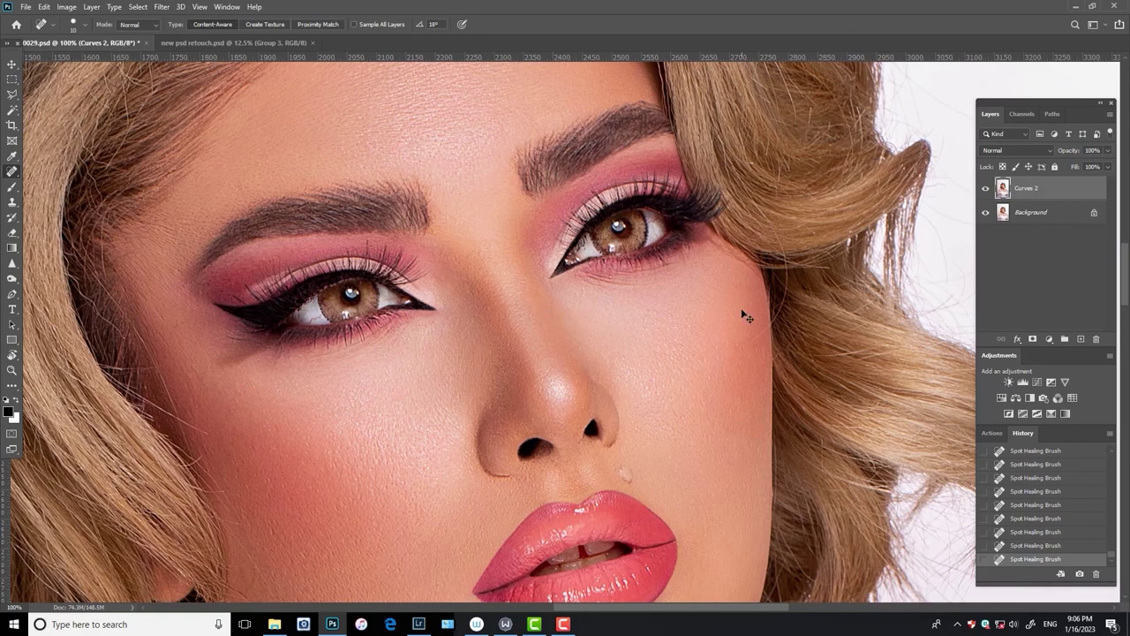
{"action": "key", "text": "ctrl+minus"}
{"action": "key", "text": "ctrl+minus"}
{"action": "key", "text": "ctrl+comma"}
{"action": "key", "text": "ctrl+comma"}
{"action": "key", "text": "v"}
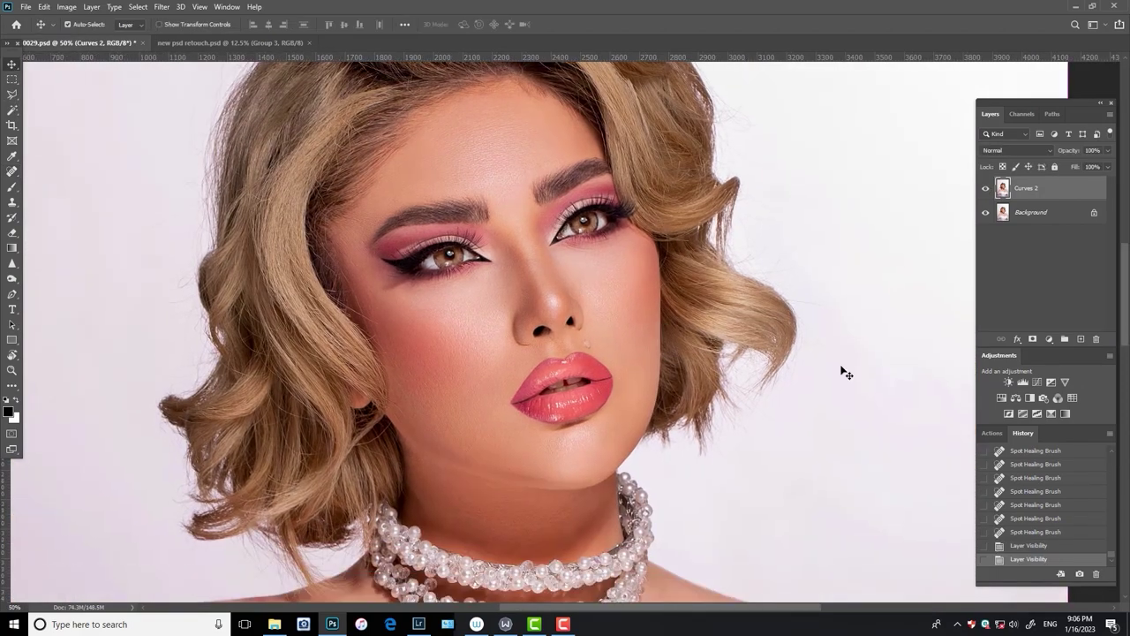
{"action": "scroll", "coordinate": [769, 428], "scroll_direction": "up", "scroll_amount": 1}
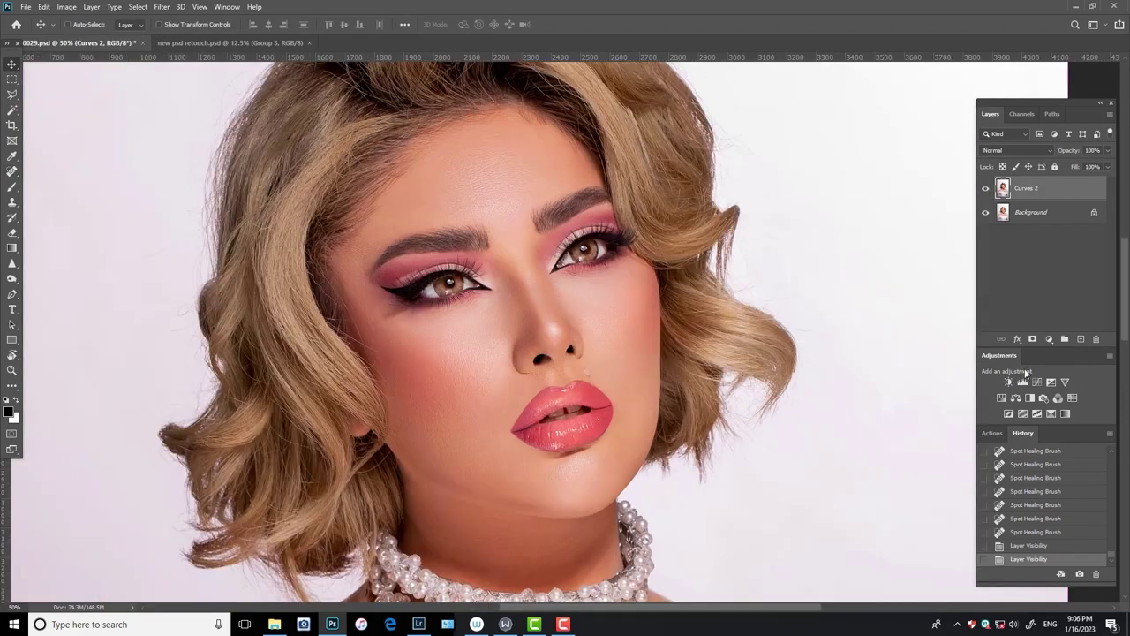
{"action": "left_click", "coordinate": [1038, 382]}
{"action": "left_click", "coordinate": [897, 173]}
{"action": "left_click", "coordinate": [897, 196]}
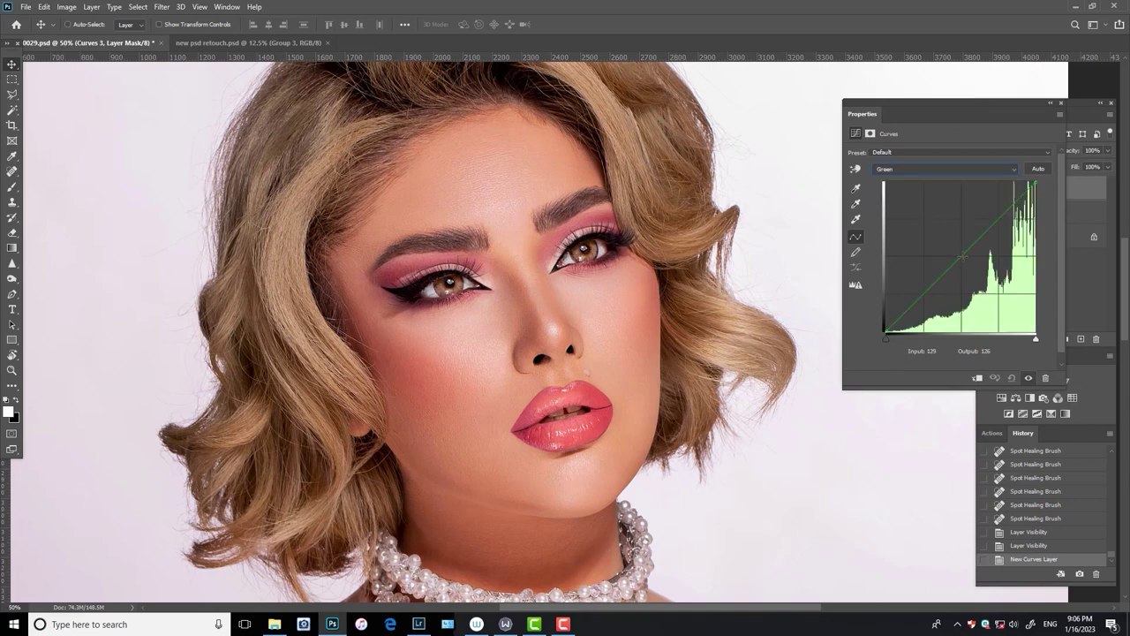
{"action": "left_click_drag", "start_coordinate": [964, 257], "coordinate": [962, 256]}
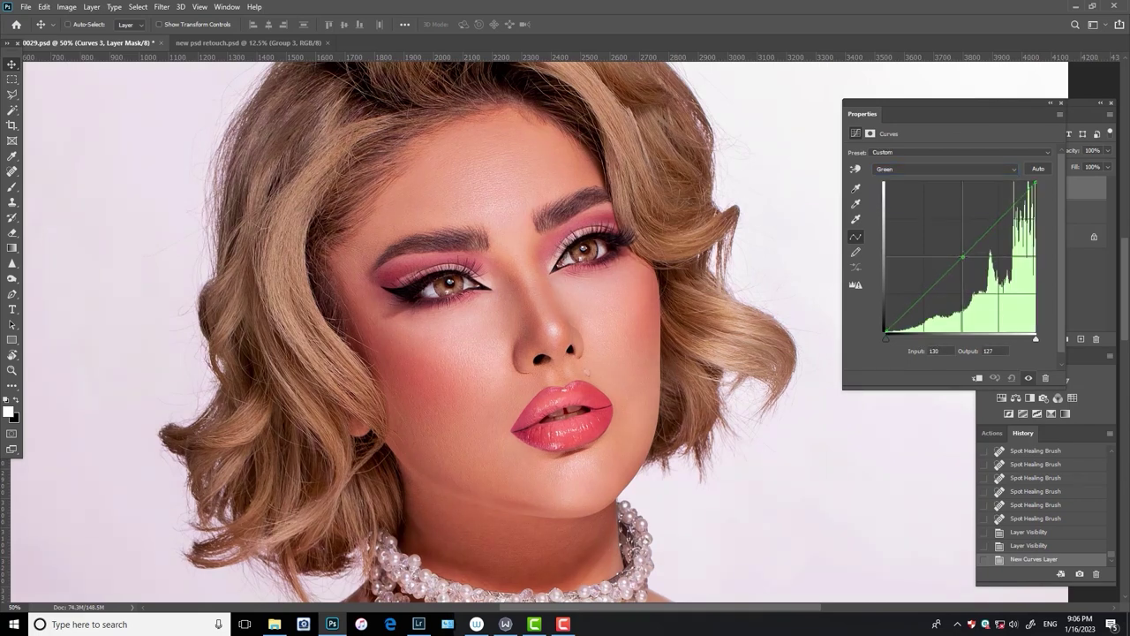
{"action": "left_click", "coordinate": [944, 169]}
{"action": "left_click", "coordinate": [945, 182]}
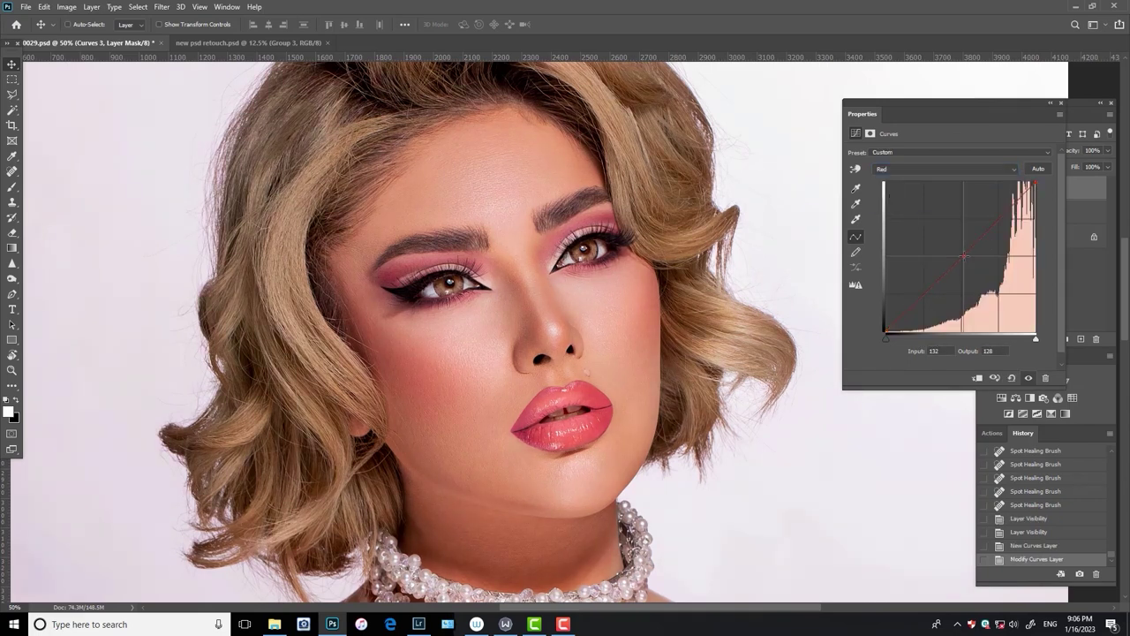
{"action": "left_click_drag", "start_coordinate": [964, 257], "coordinate": [959, 259]}
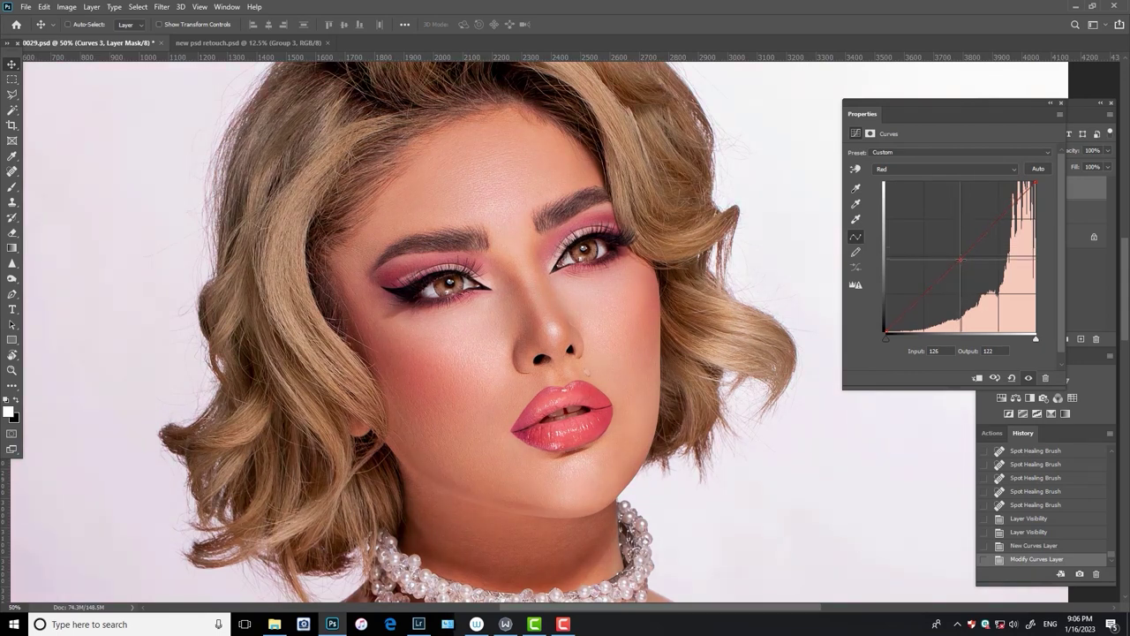
{"action": "left_click", "coordinate": [1061, 103]}
{"action": "left_click", "coordinate": [985, 188]}
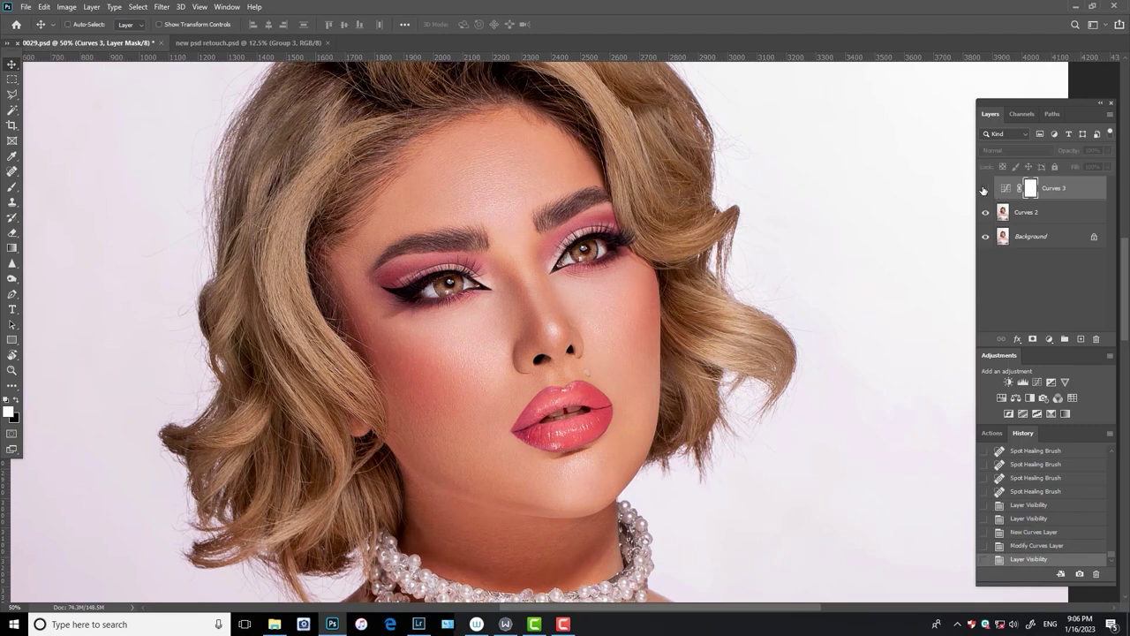
{"action": "left_click", "coordinate": [985, 188]}
{"action": "left_click_drag", "start_coordinate": [1054, 188], "coordinate": [1096, 338]}
{"action": "key", "text": "ctrl+minus"}
{"action": "key", "text": "ctrl+minus"}
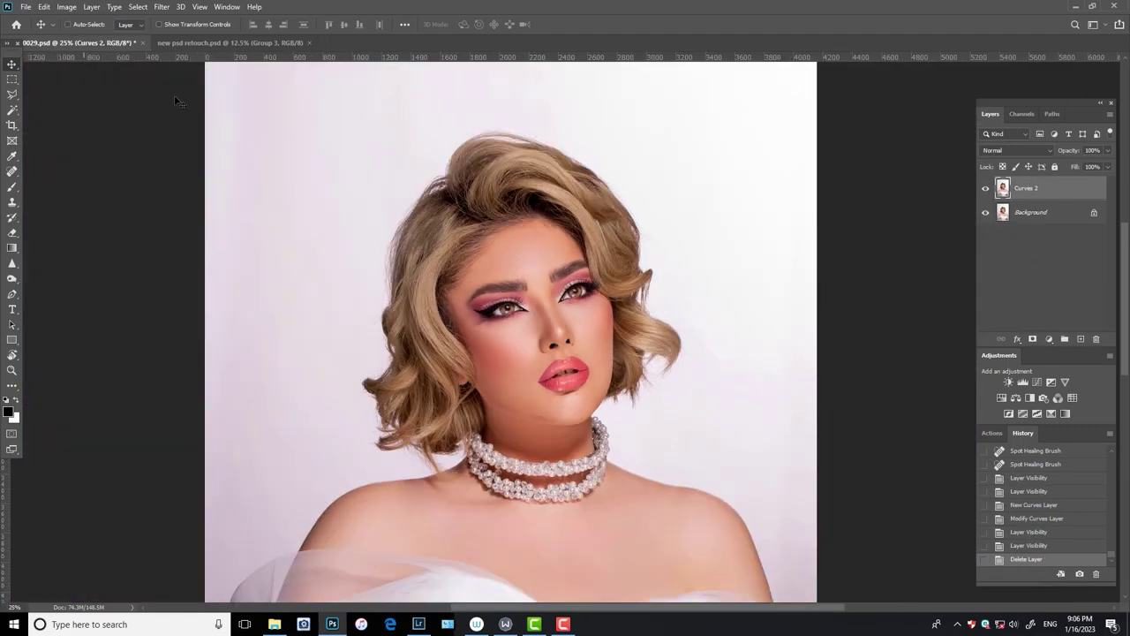
{"action": "key", "text": "ctrl+plus"}
{"action": "left_click", "coordinate": [985, 188]}
{"action": "left_click", "coordinate": [985, 188]}
{"action": "key", "text": "ctrl+plus"}
{"action": "key", "text": "ctrl+plus"}
{"action": "left_click", "coordinate": [985, 188]}
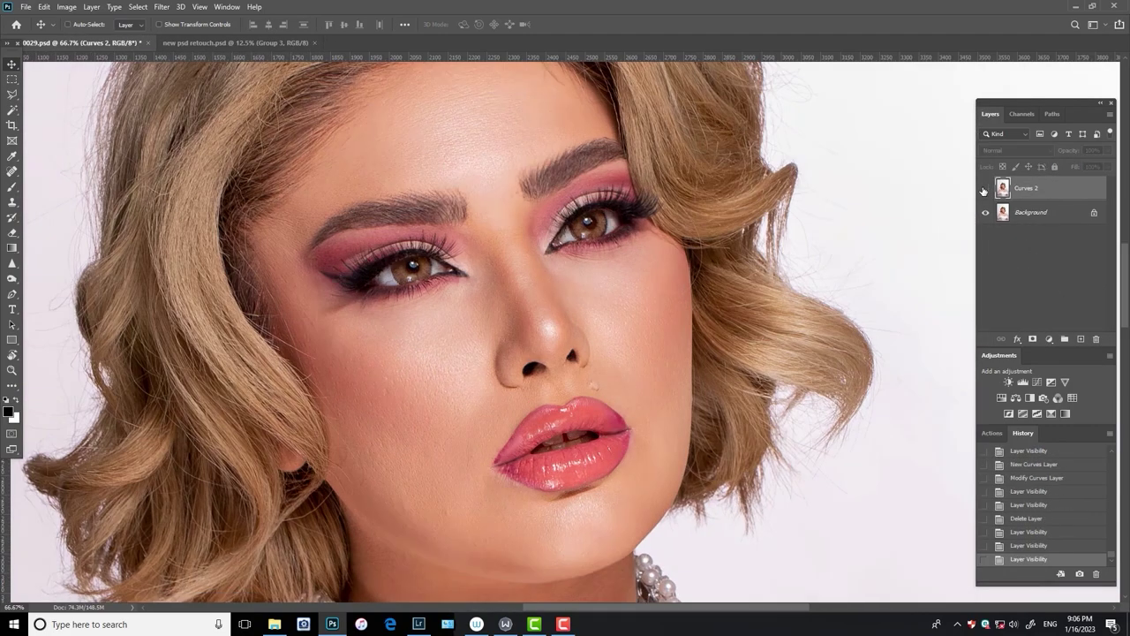
{"action": "left_click", "coordinate": [985, 188]}
{"action": "key", "text": "ctrl+plus"}
{"action": "key", "text": "ctrl+plus"}
{"action": "left_click", "coordinate": [985, 188]}
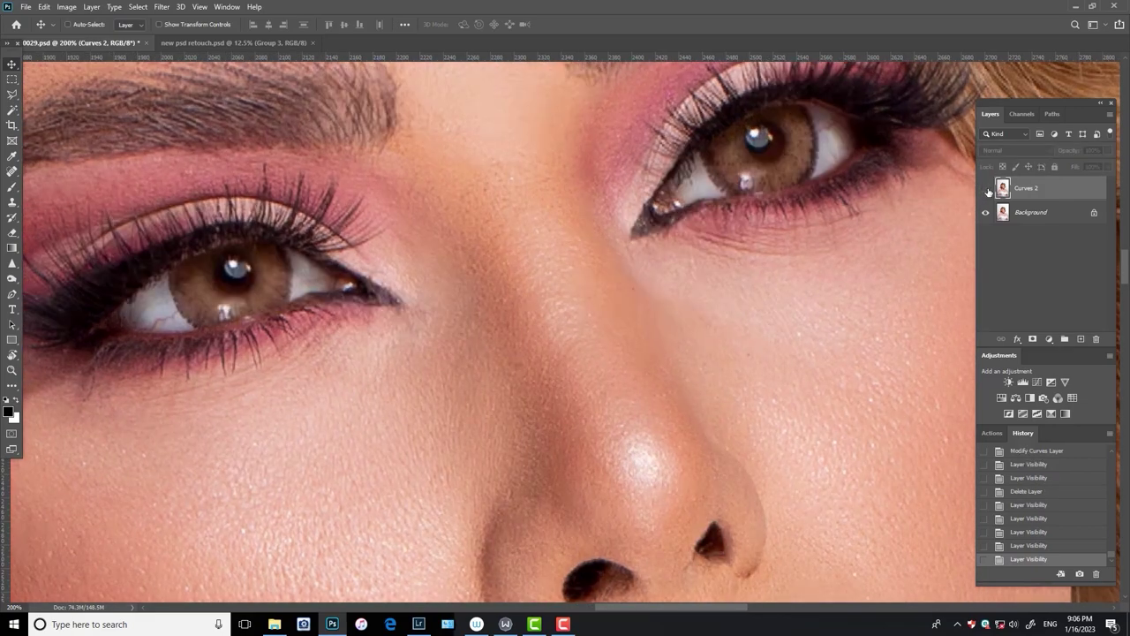
{"action": "left_click", "coordinate": [985, 188]}
{"action": "left_click", "coordinate": [985, 188]}
{"action": "left_click", "coordinate": [985, 189]}
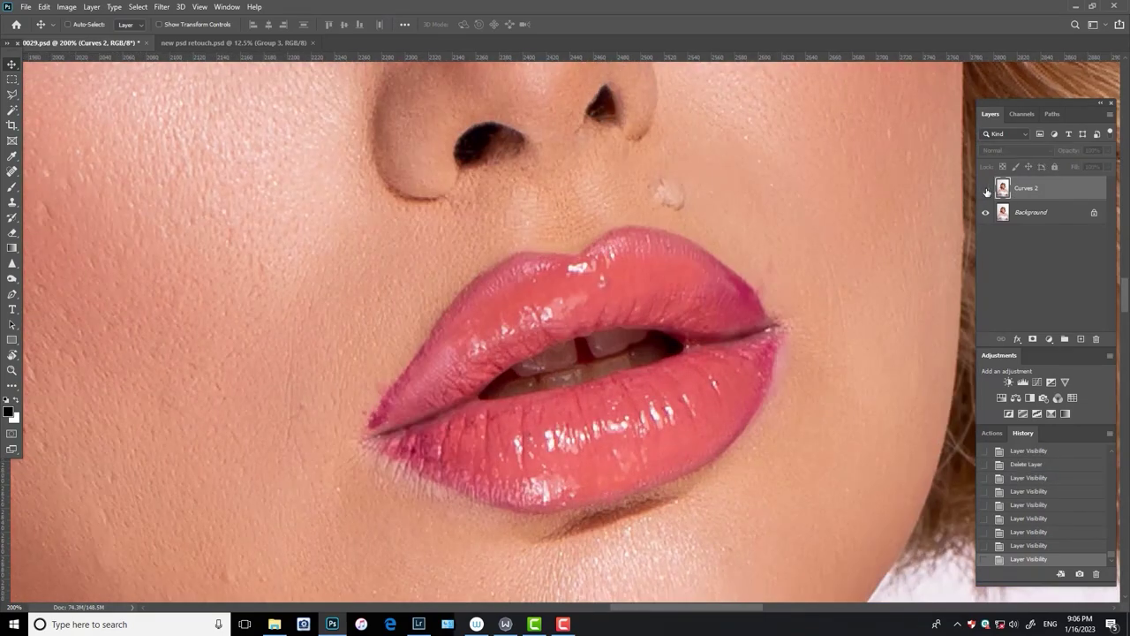